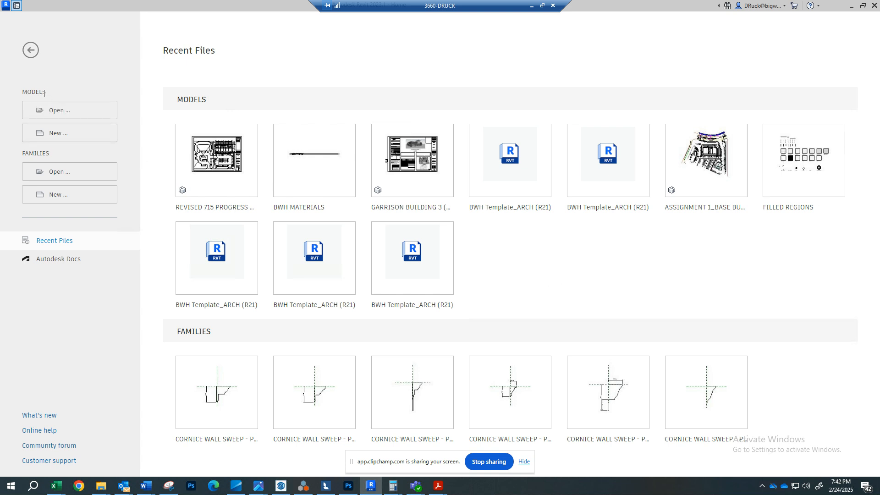
Start a new project and browse for its template in the Desktop folder AACC > ASSIGNMENT 1
click(57, 133)
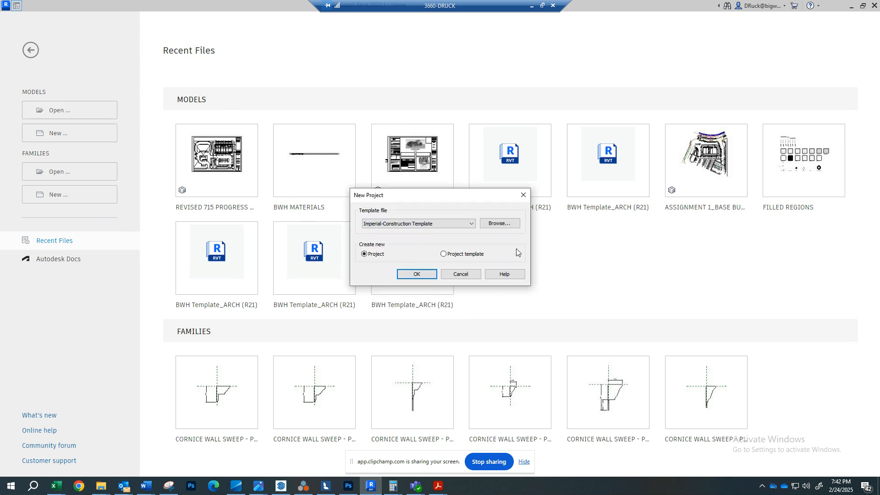
drag(435, 200, 600, 235)
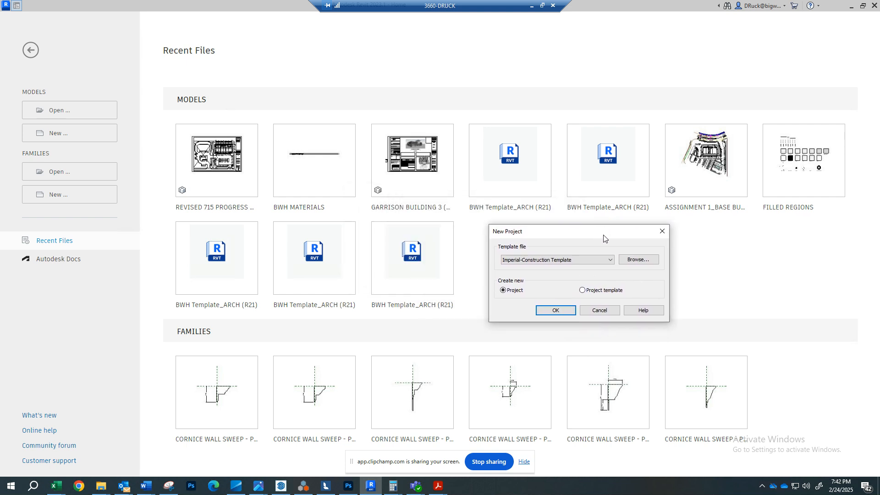
click(637, 260)
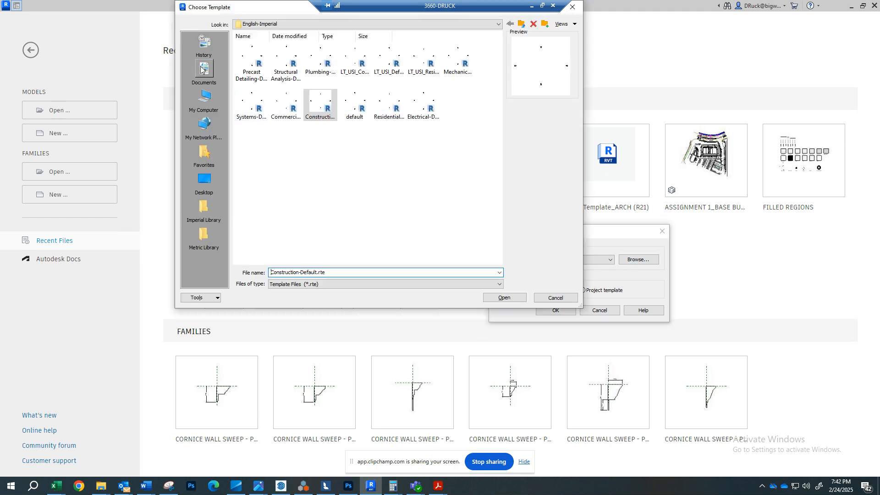
click(205, 182)
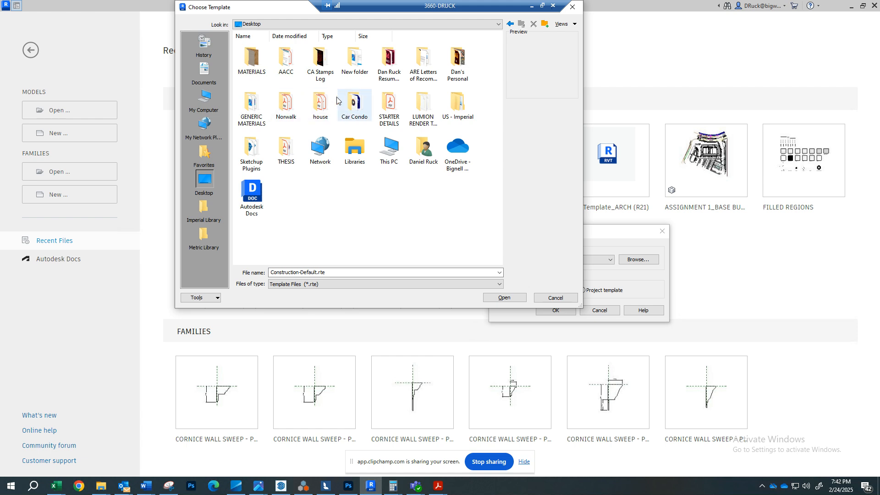
double_click(292, 65)
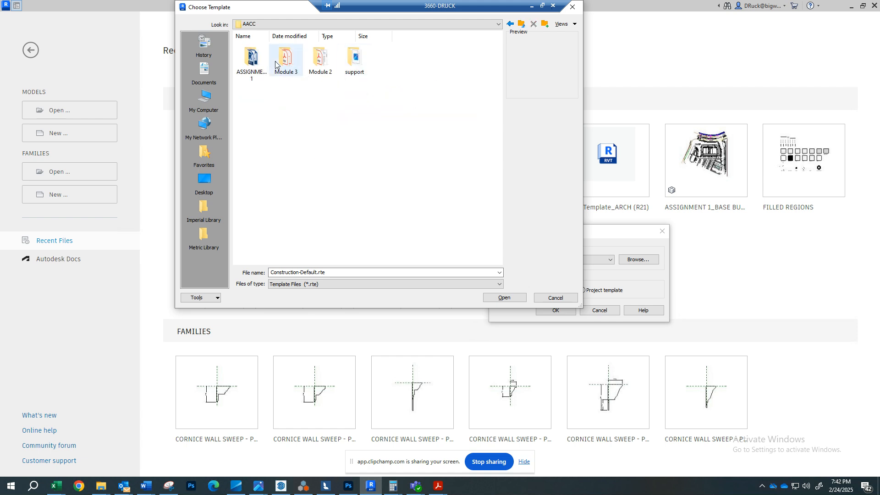
double_click(252, 61)
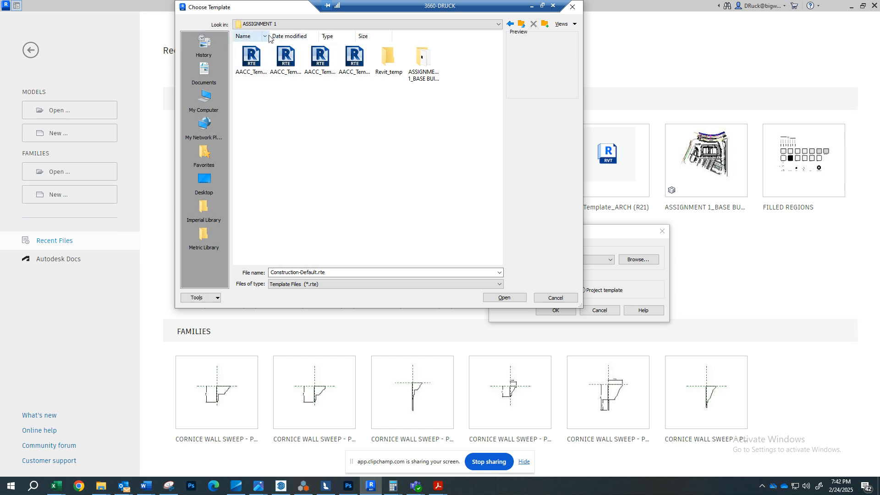
List the template files with details and create the project from AACC_Template_ARCH.rte
right_click(309, 118)
mouse_move(340, 124)
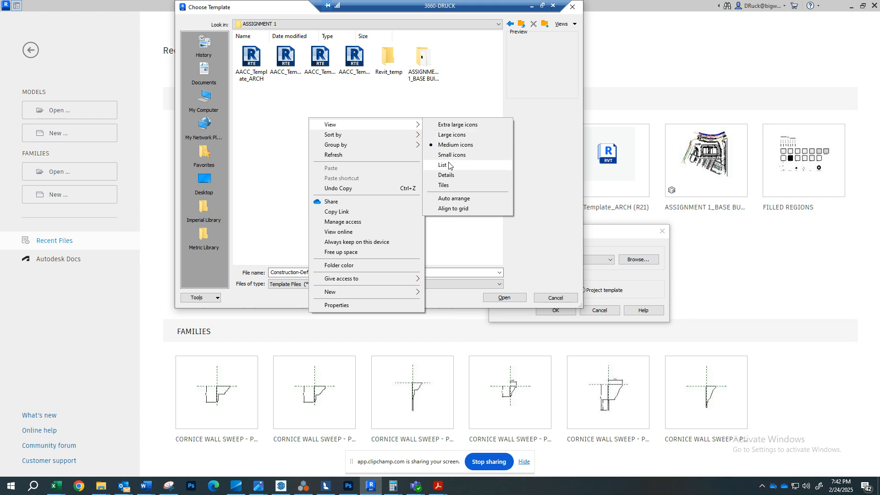
click(447, 176)
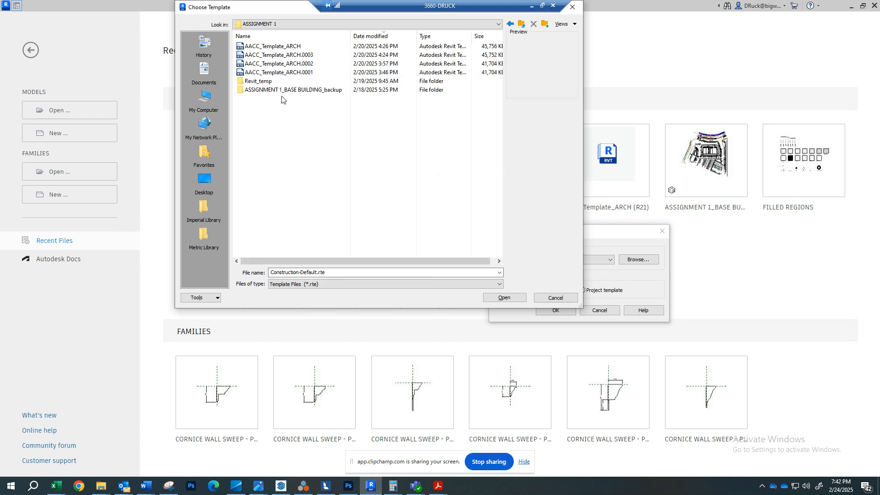
click(293, 46)
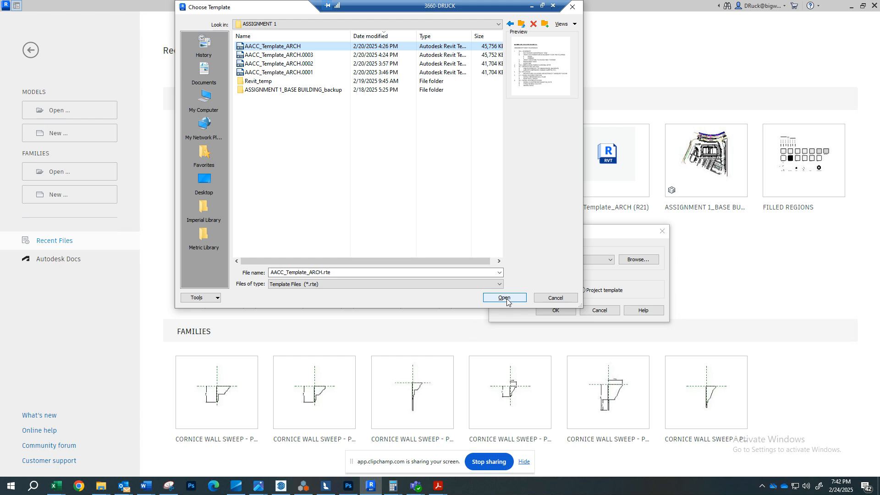
click(504, 298)
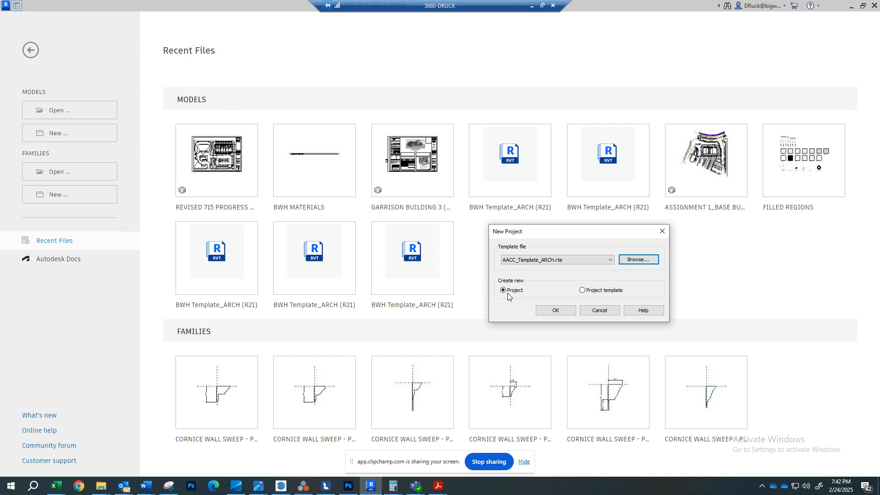
click(545, 311)
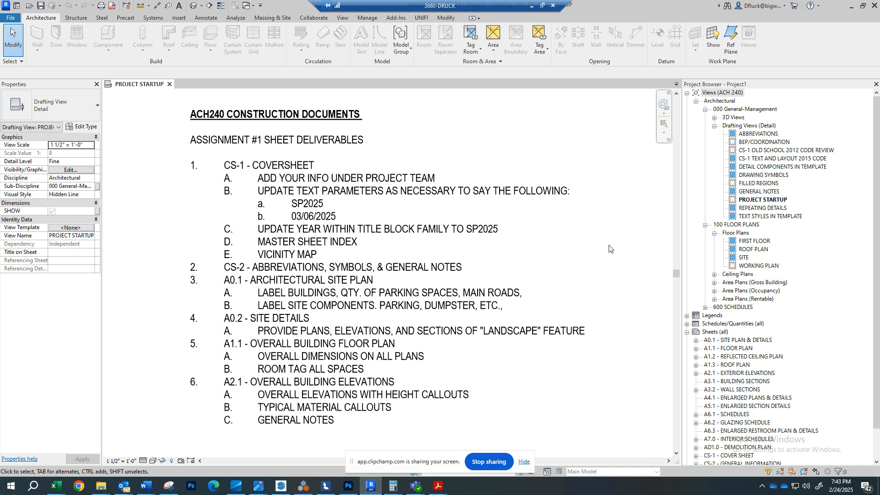
Examine the Assignment #1 sheet deliverables listed in the PROJECT STARTUP drafting view
scroll(590, 267, down, 2)
middle_drag(551, 254, 550, 226)
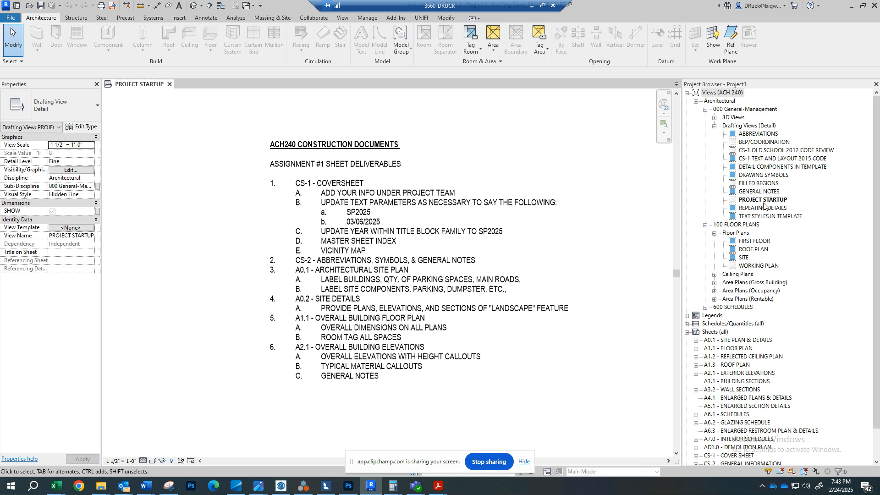
middle_drag(443, 204, 430, 207)
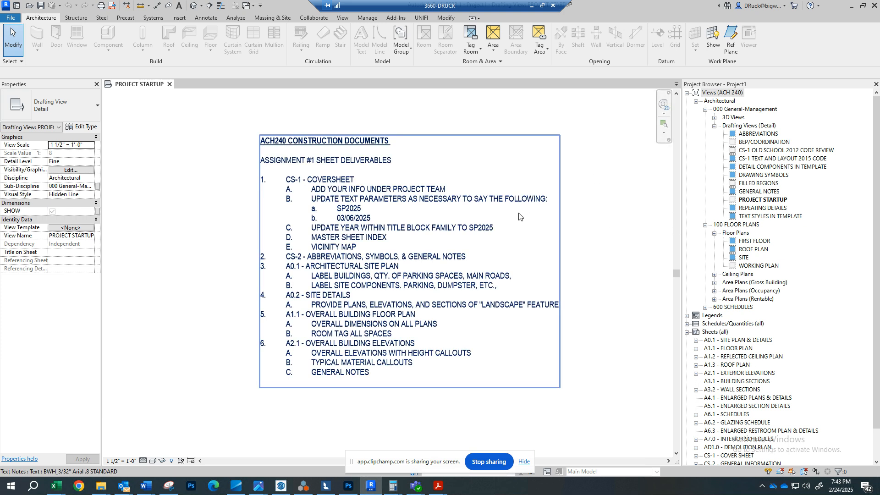
middle_drag(587, 207, 594, 203)
middle_drag(595, 241, 574, 255)
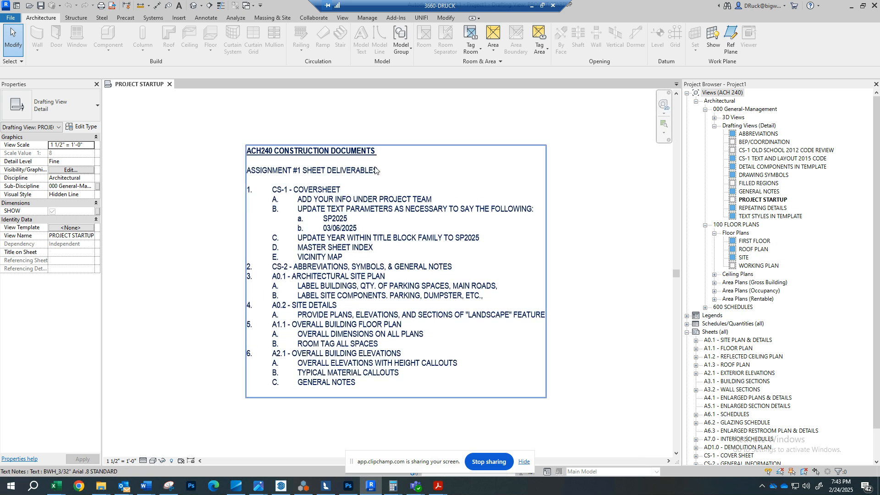
middle_drag(412, 351, 423, 347)
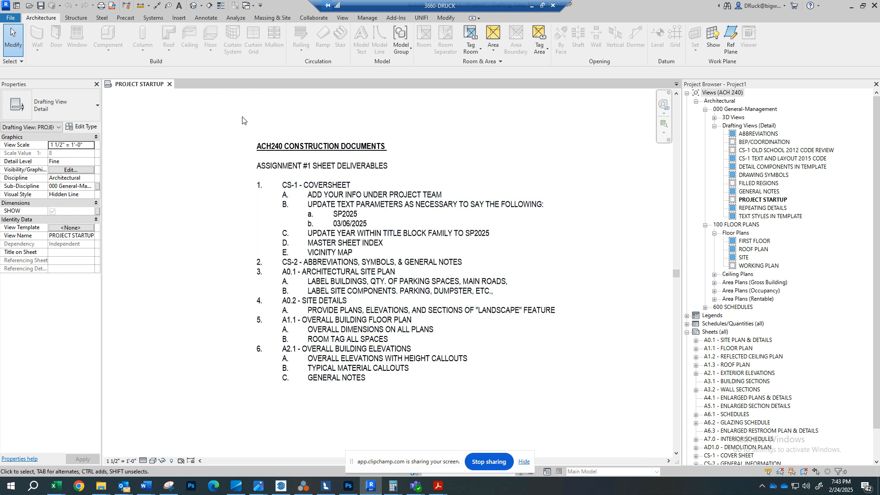
middle_drag(256, 111, 236, 110)
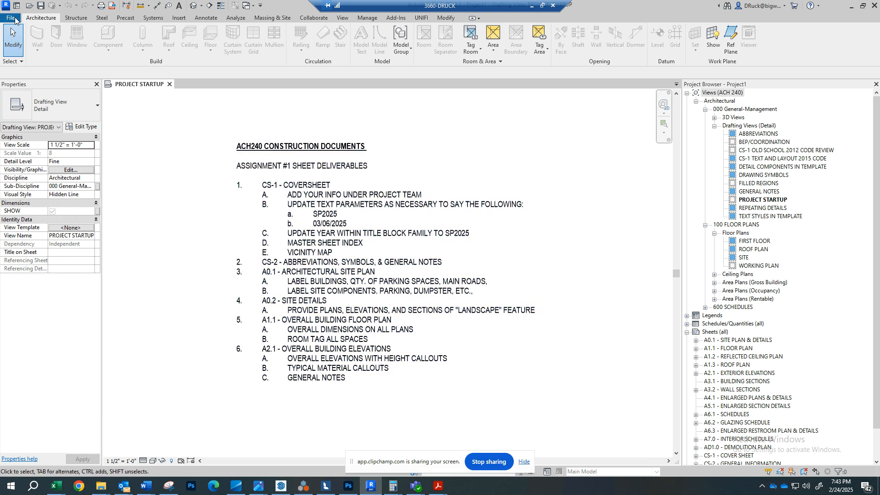
Start saving the model as a project and create and open a folder named test inside ASSIGNMENT 1
click(11, 18)
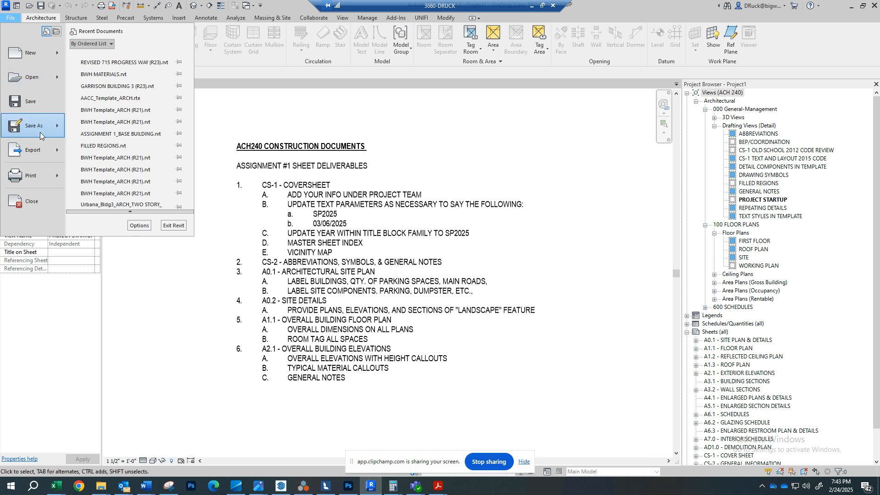
mouse_move(43, 129)
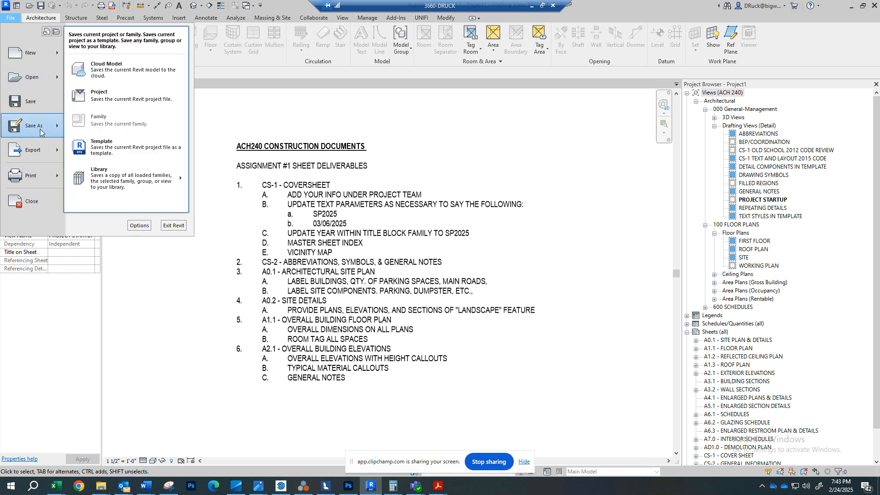
click(129, 98)
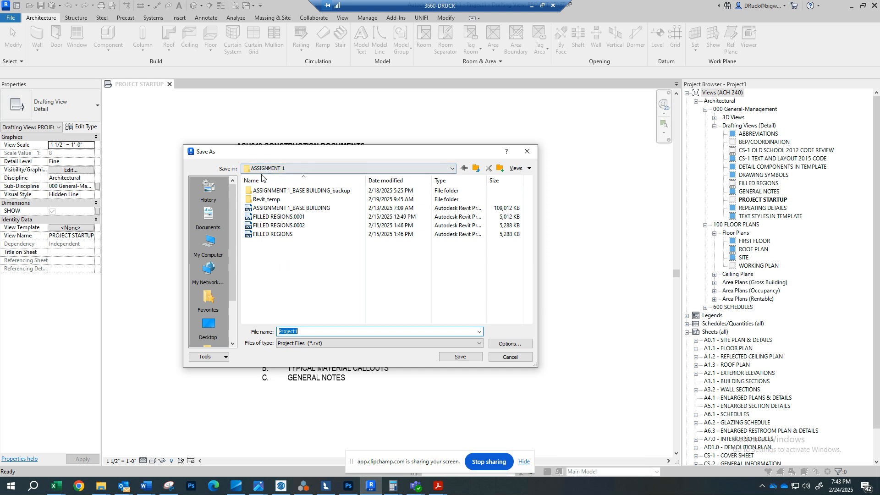
right_click(285, 271)
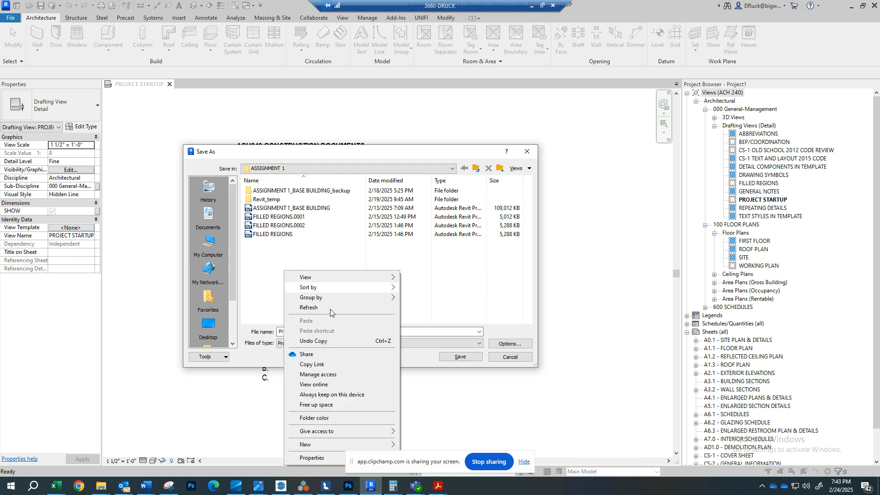
mouse_move(352, 444)
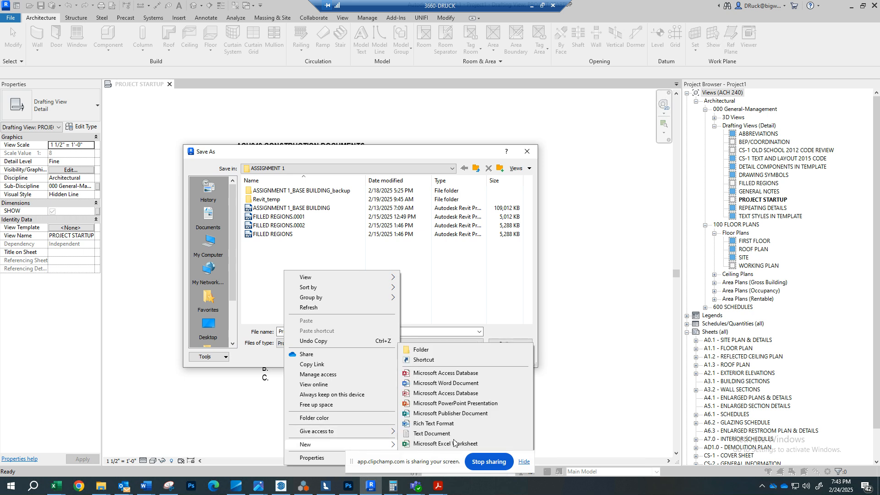
click(422, 350)
text(test)
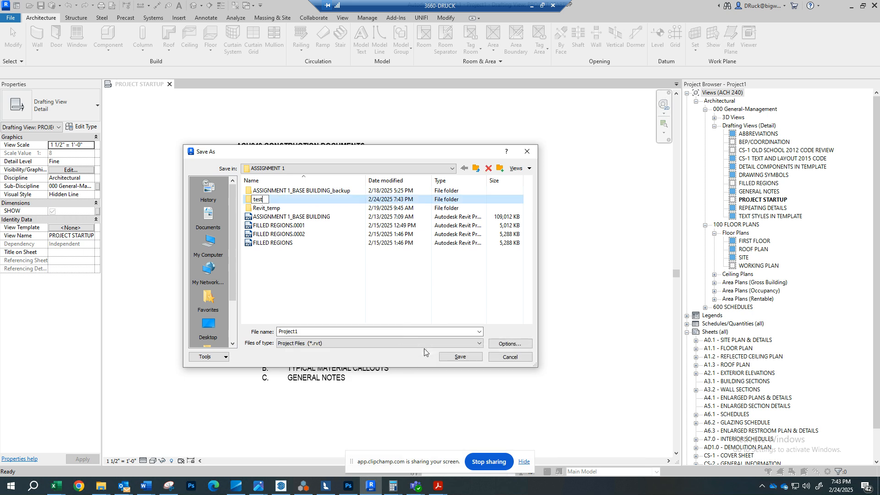
key(Return)
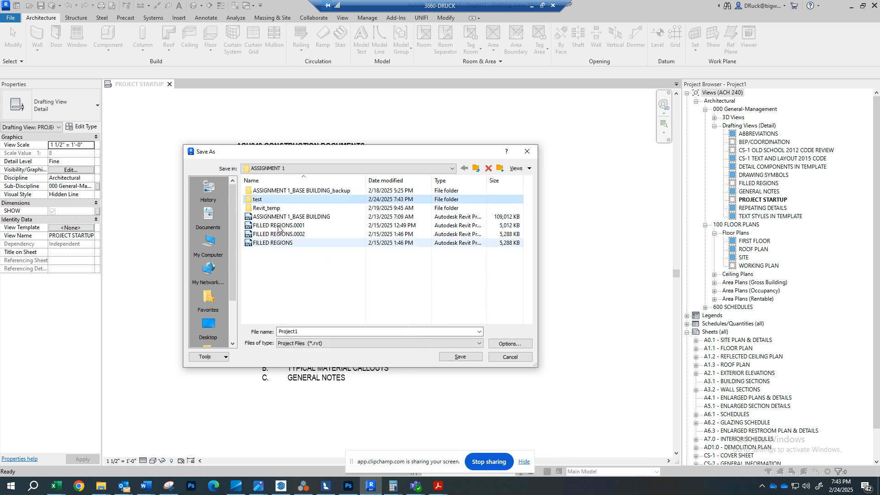
key(Return)
Name the project file with the author's full name followed by Test and save it in the test folder
click(340, 332)
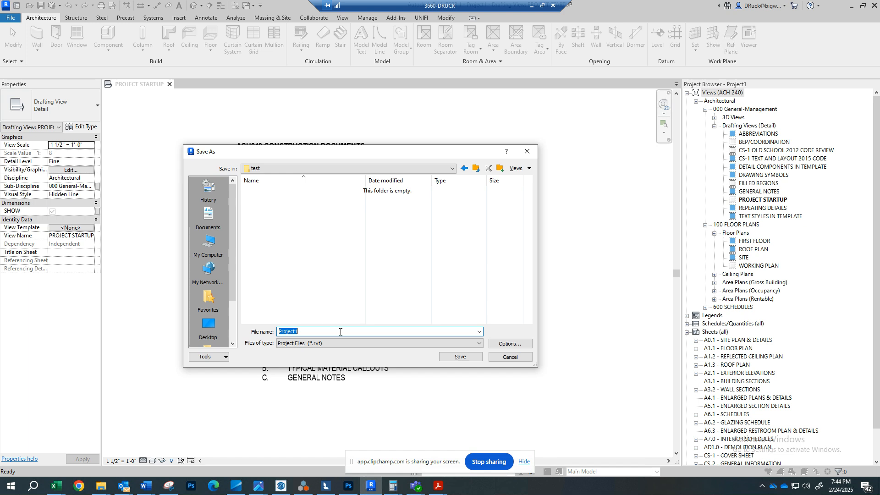
text(DanRuck Test)
key(Return)
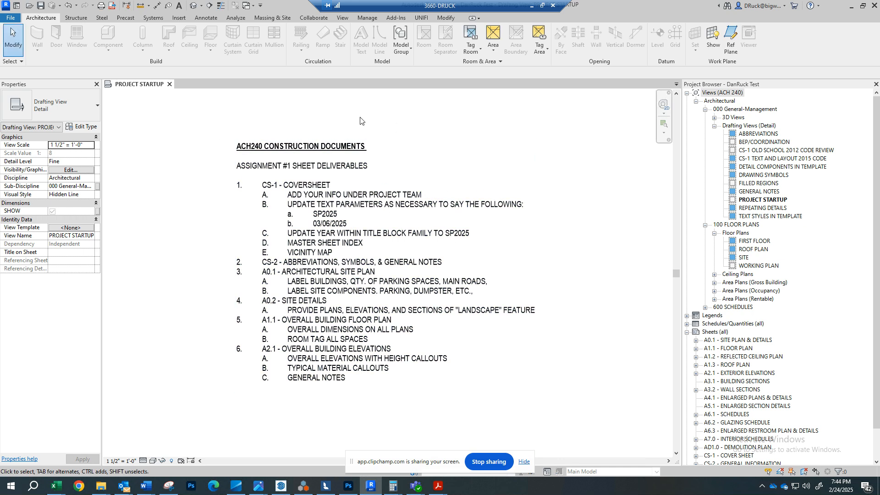
Enable collaboration for the project with the Within your network option
click(314, 18)
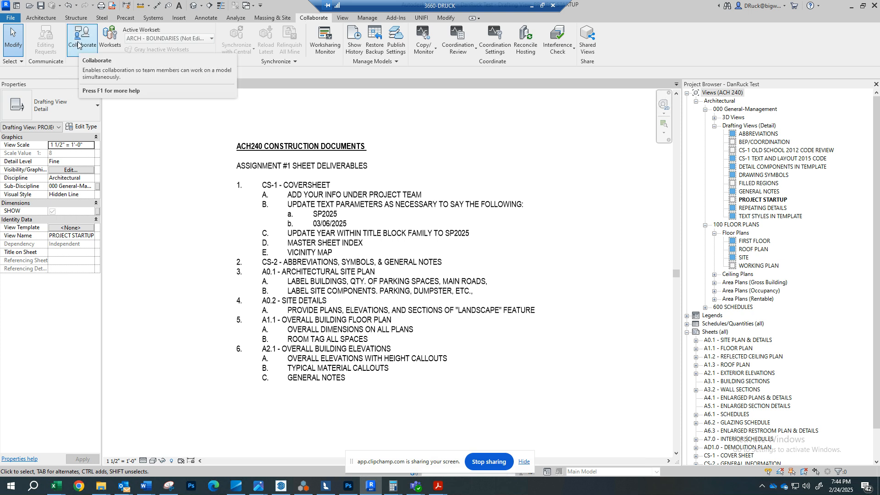
click(86, 42)
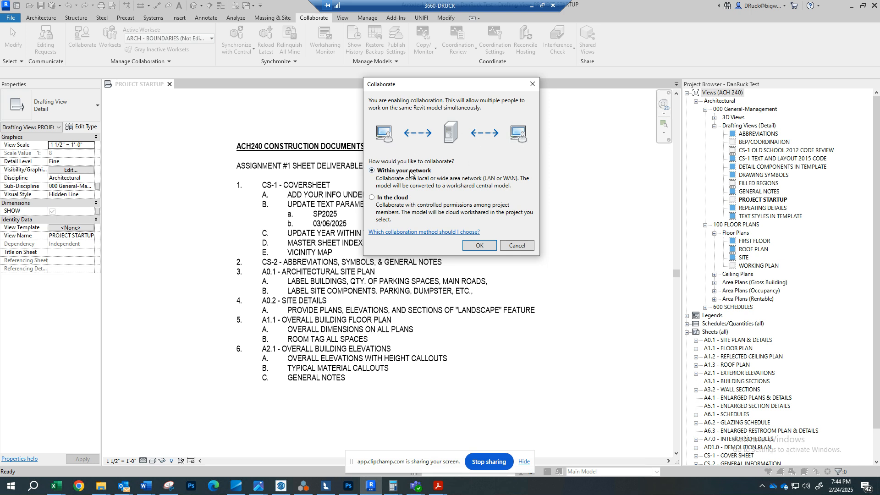
click(481, 246)
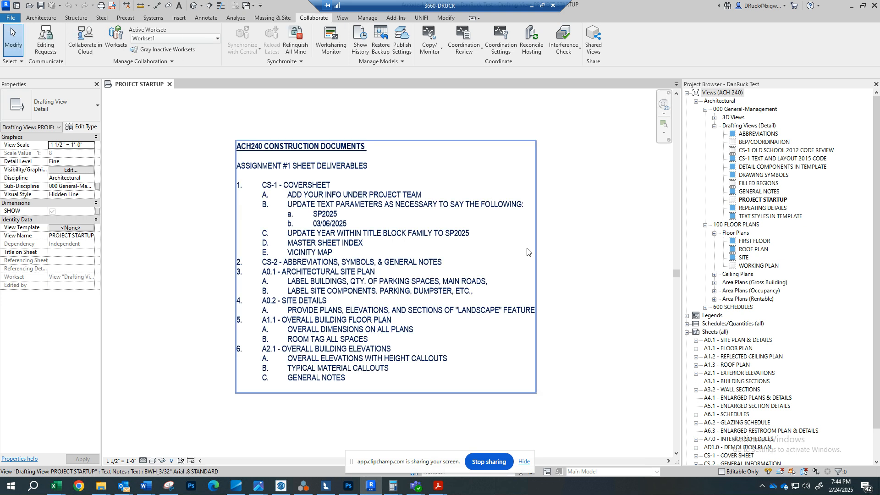
Save the workshared model as a project over the existing file in the test folder
click(10, 18)
mouse_move(43, 132)
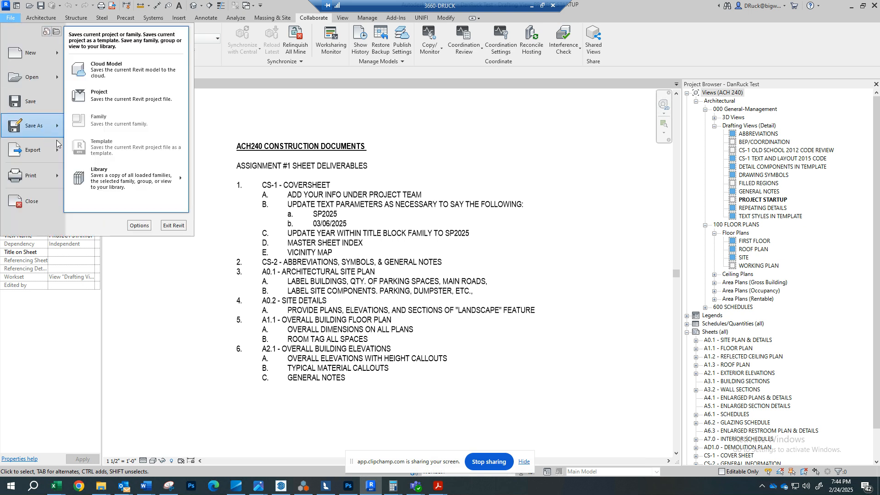
click(104, 96)
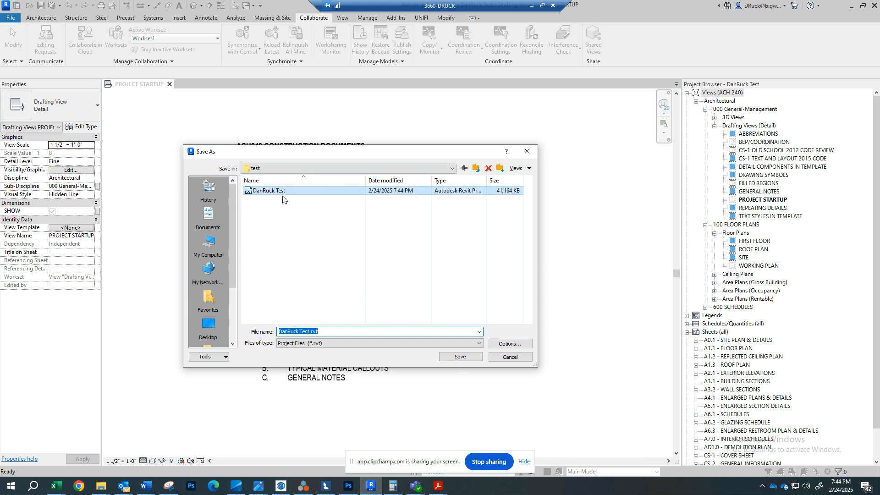
click(458, 358)
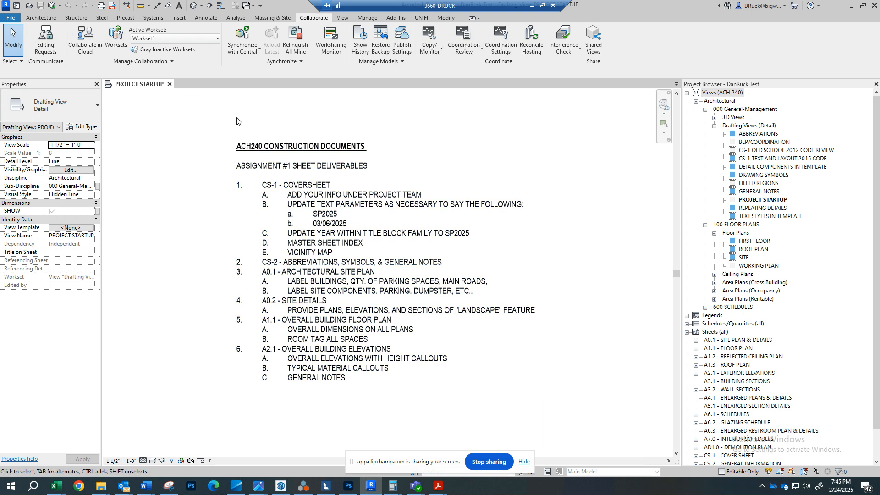
Close the central model and reopen it from the test folder with Create New Local enabled
click(170, 85)
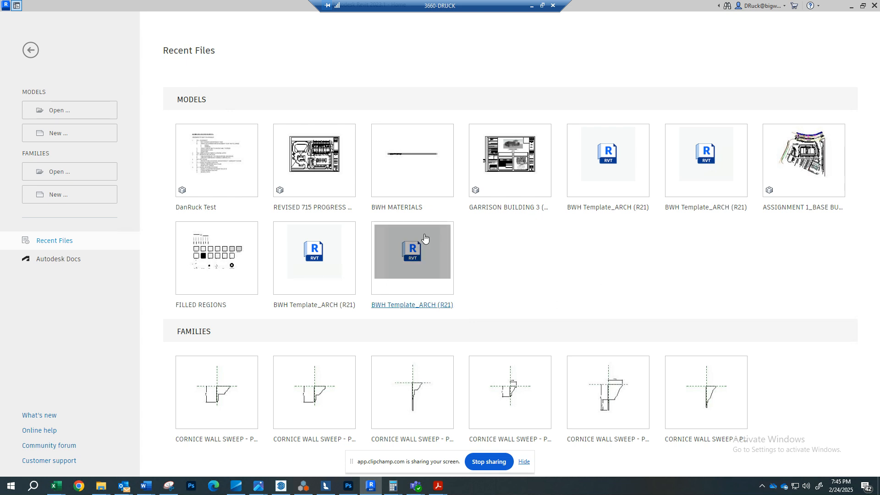
click(60, 112)
drag(211, 142, 400, 119)
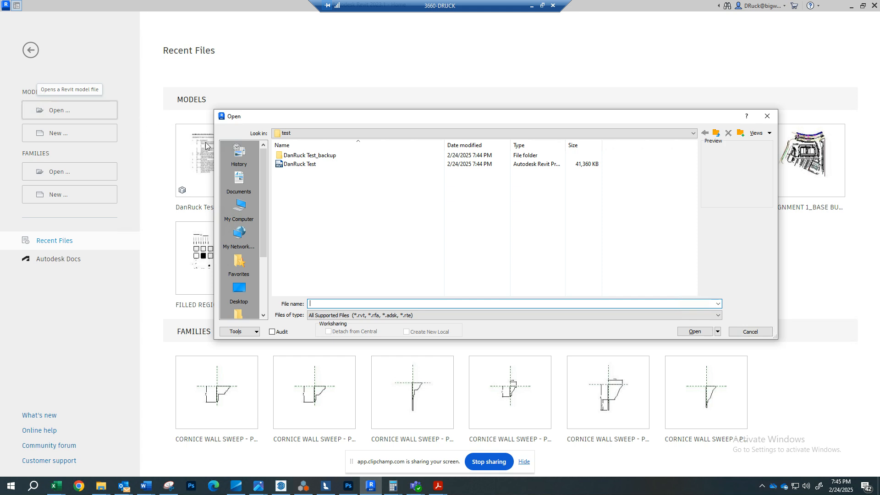
click(295, 164)
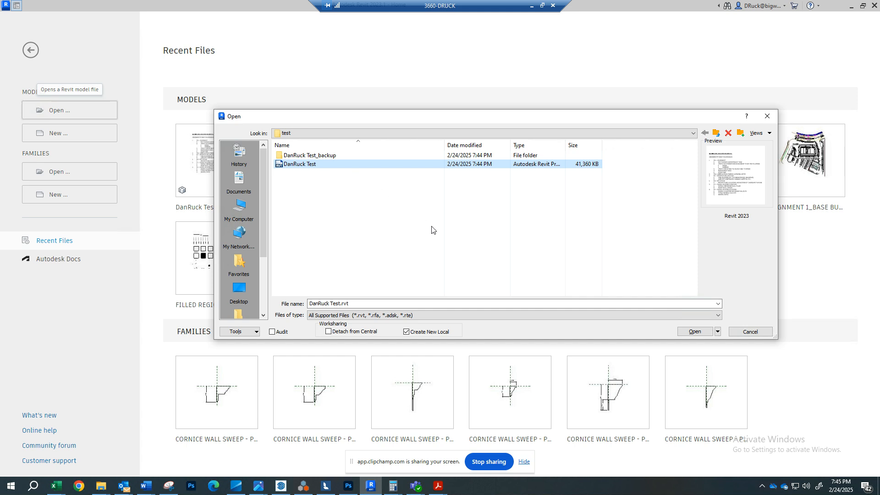
drag(437, 115, 443, 96)
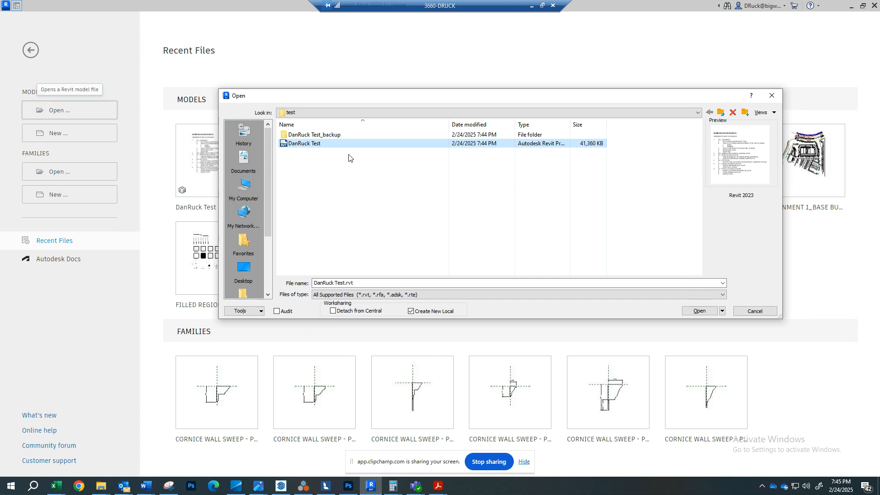
click(291, 145)
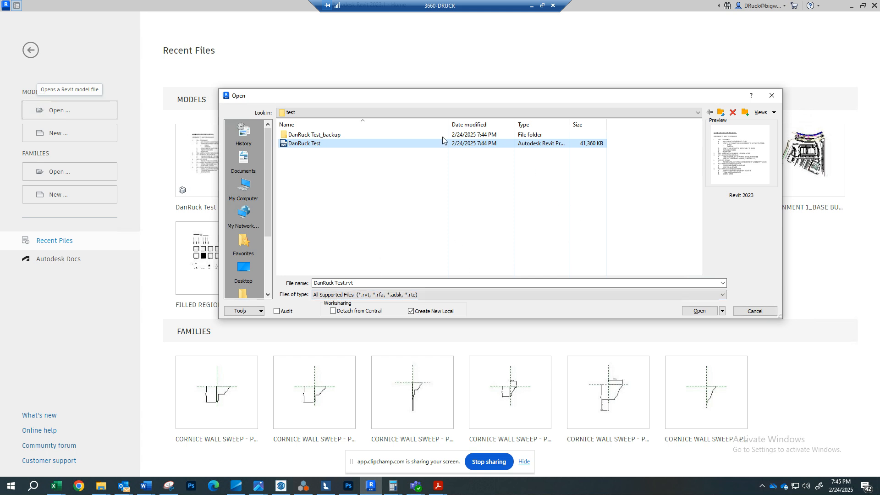
click(697, 312)
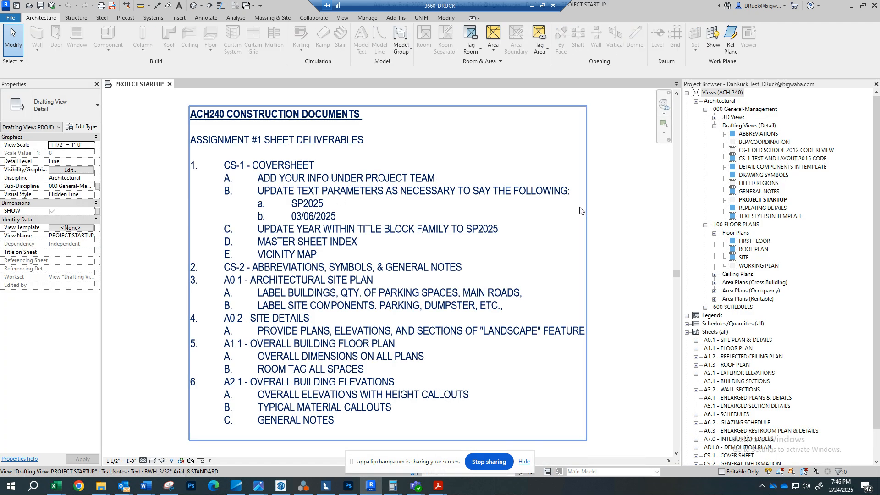
scroll(570, 229, down, 3)
middle_drag(571, 239, 521, 226)
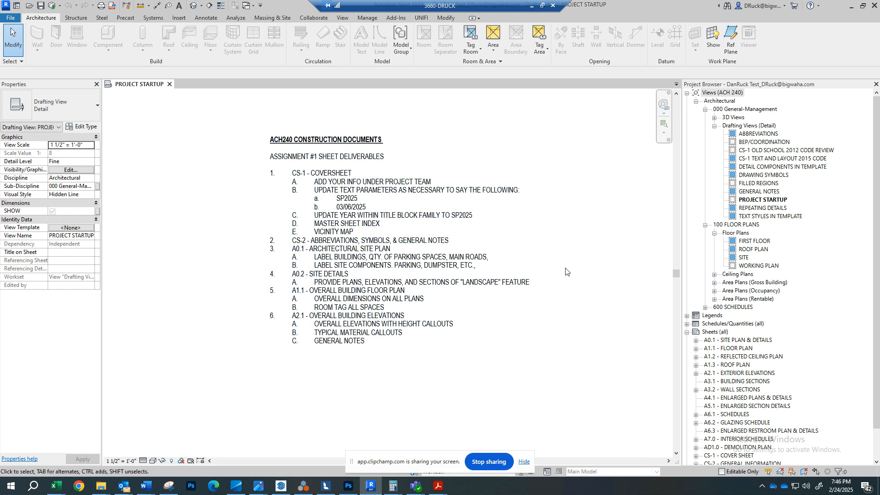
Switch to File Explorer and browse to Desktop > AACC > ASSIGNMENT 1 > test to examine the saved project files
middle_click(106, 488)
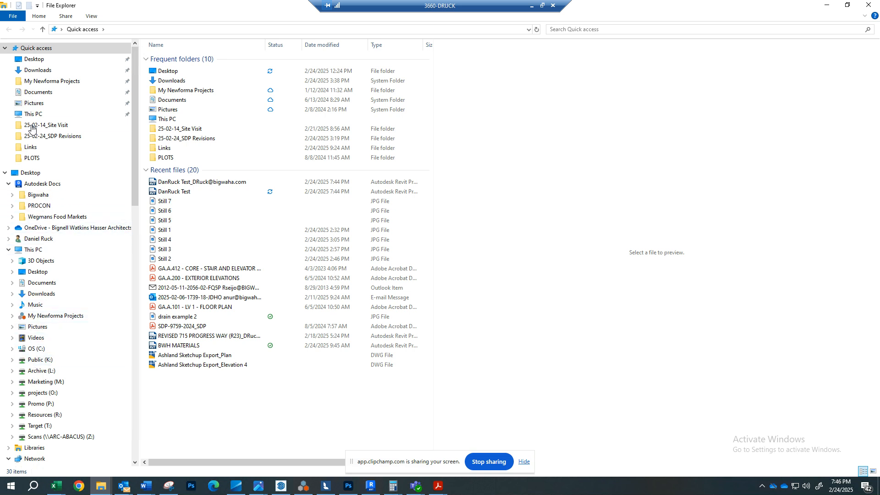
click(33, 60)
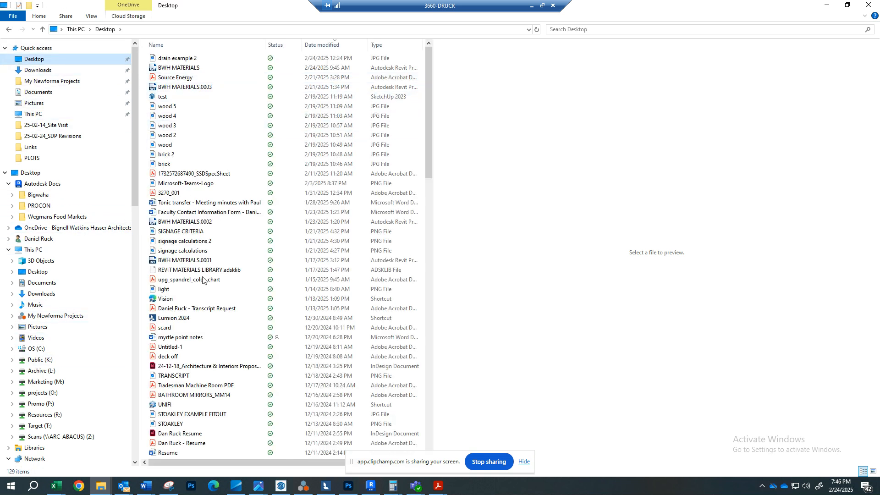
scroll(197, 157, down, 1)
scroll(197, 173, up, 1)
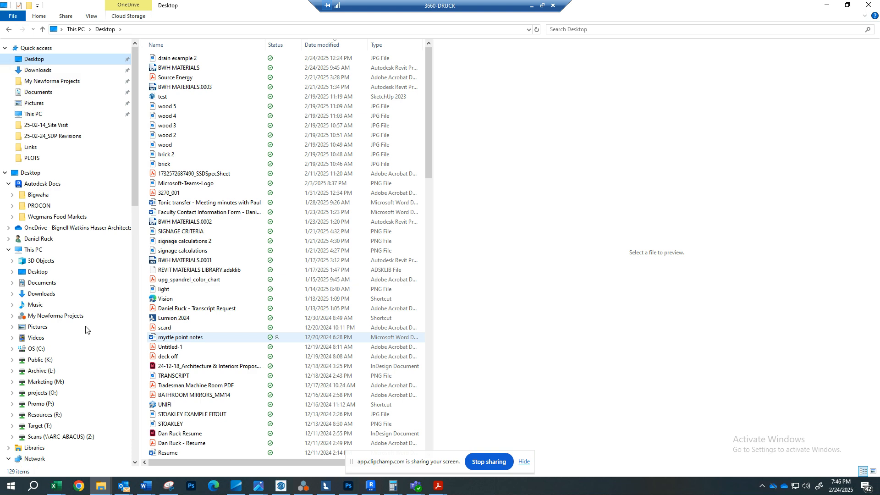
scroll(214, 347, down, 15)
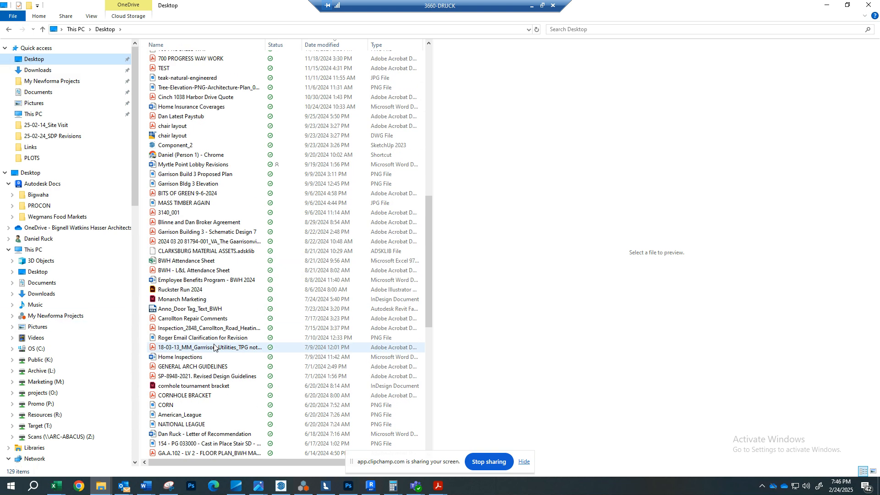
scroll(214, 347, down, 13)
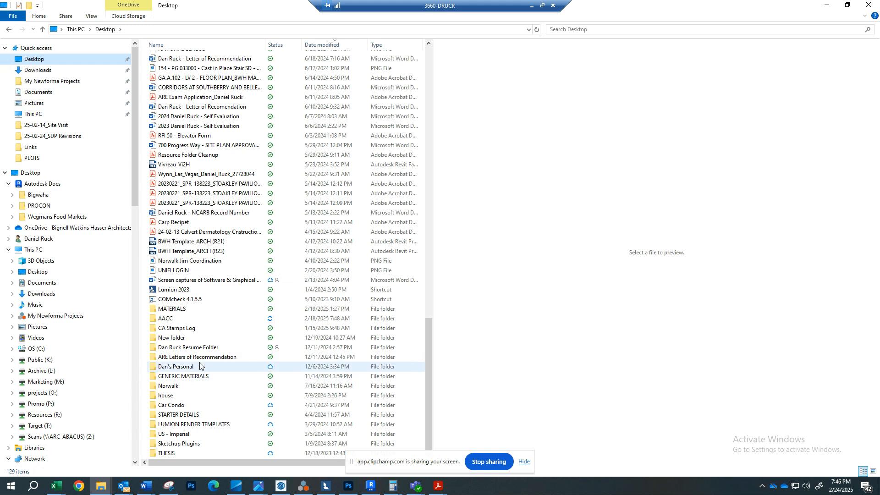
double_click(174, 319)
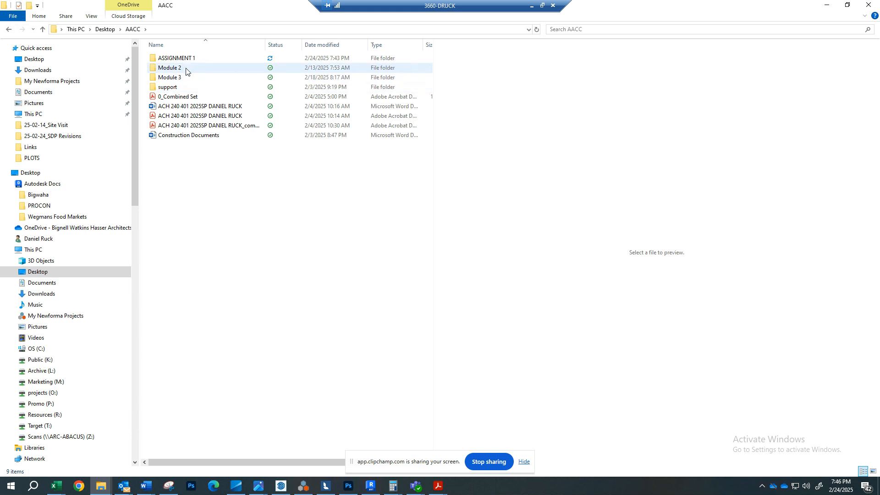
double_click(175, 58)
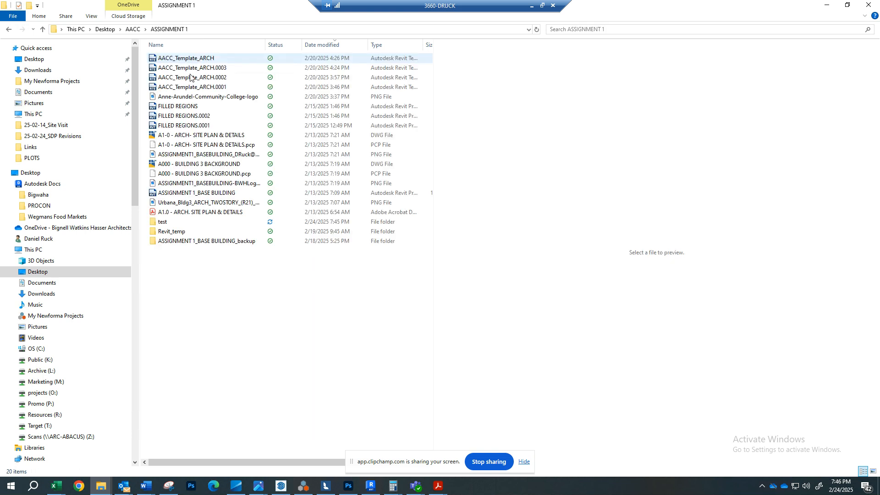
double_click(175, 222)
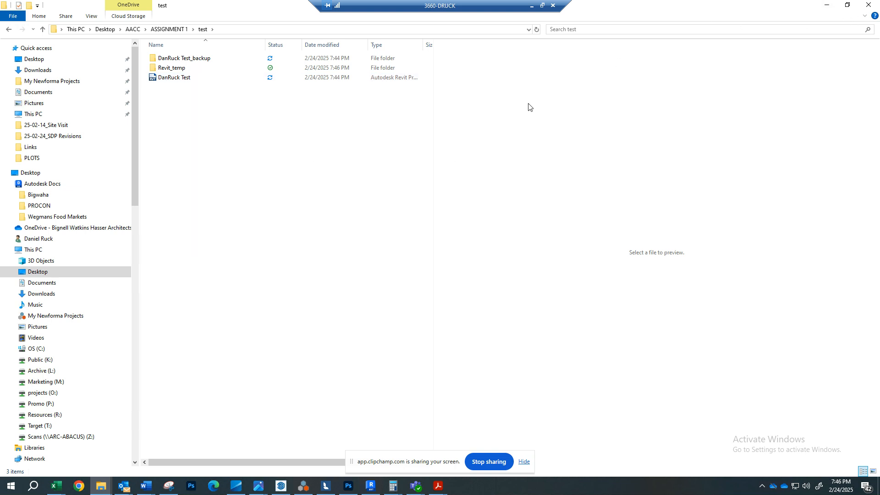
click(829, 9)
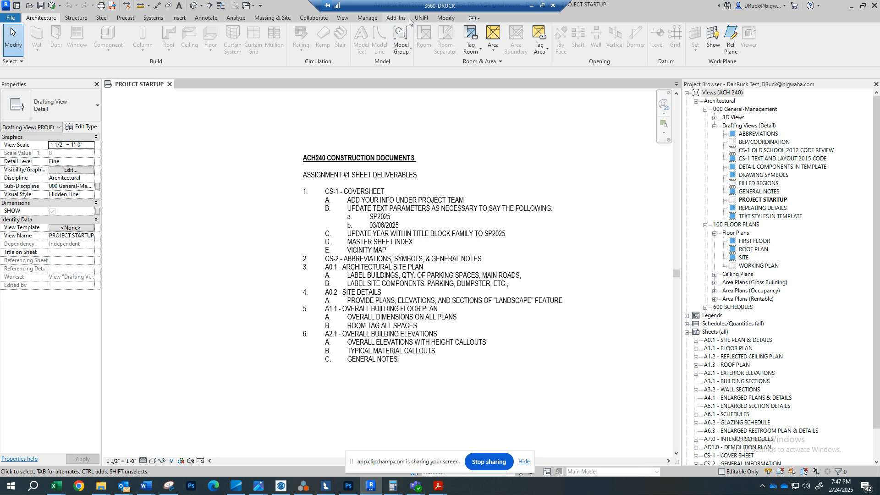
Return to Revit and review which user interface elements, such as the Project Browser and Properties, are switched on
click(344, 18)
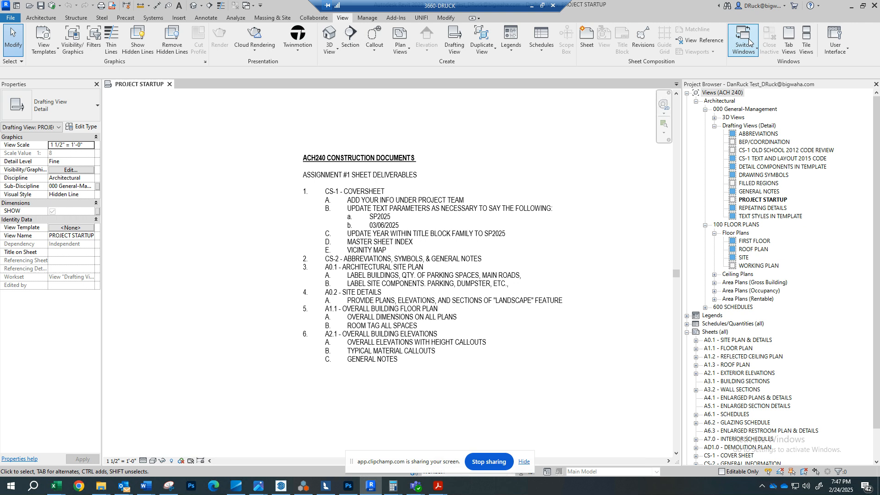
click(838, 51)
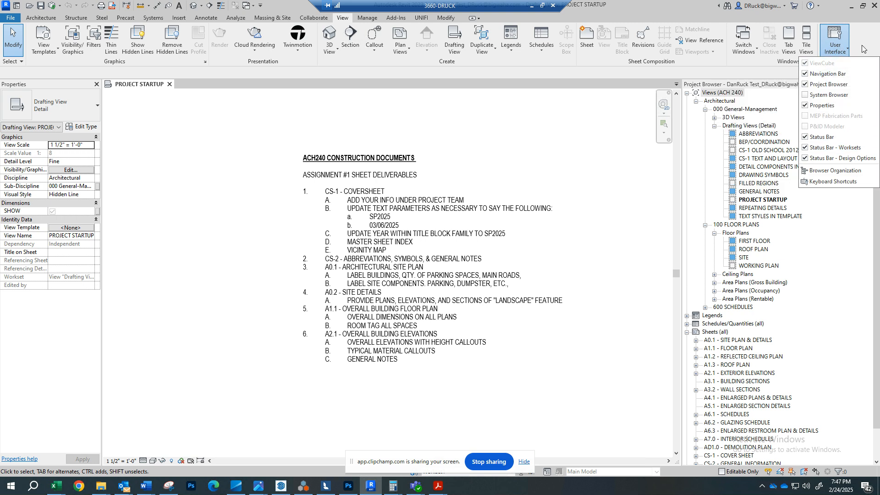
click(690, 162)
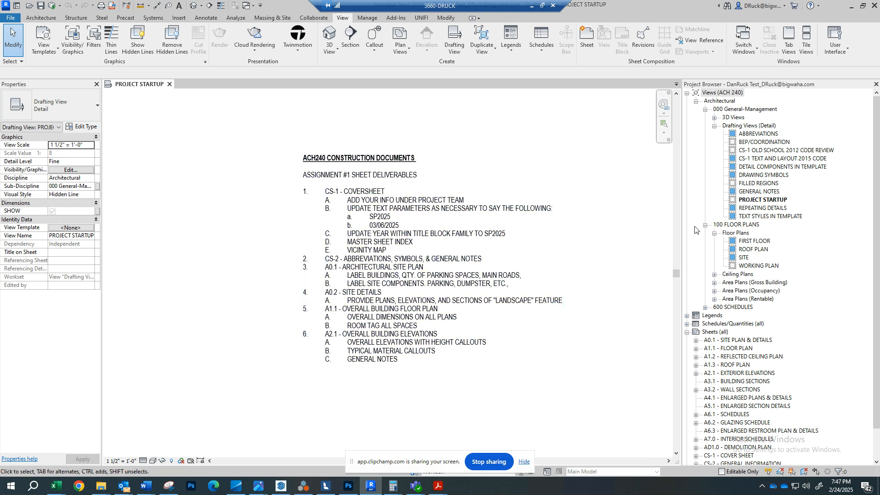
Open the SITE floor plan
double_click(743, 258)
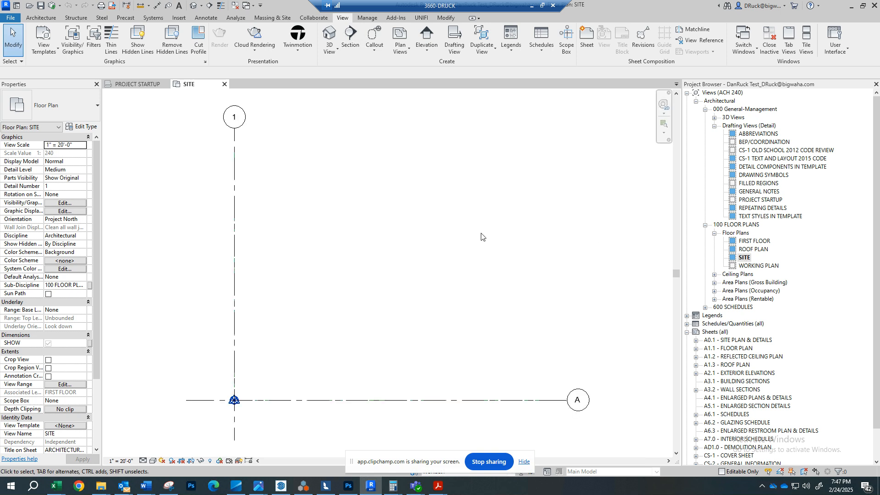
middle_drag(479, 271, 482, 308)
scroll(471, 216, down, 2)
middle_drag(468, 217, 479, 248)
middle_drag(471, 295, 475, 277)
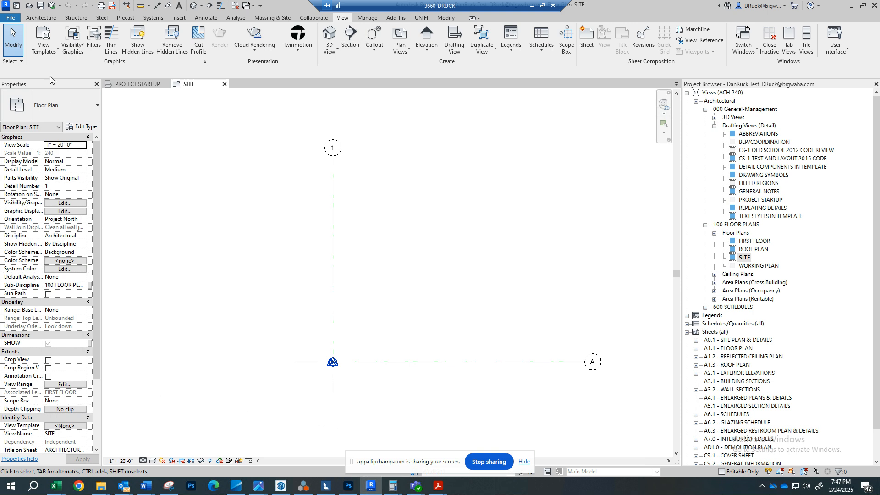
Start a CAD import and select the A1-0 - ARCH- SITE PLAN & DETAILS drawing from the ASSIGNMENT 1 folder
click(179, 19)
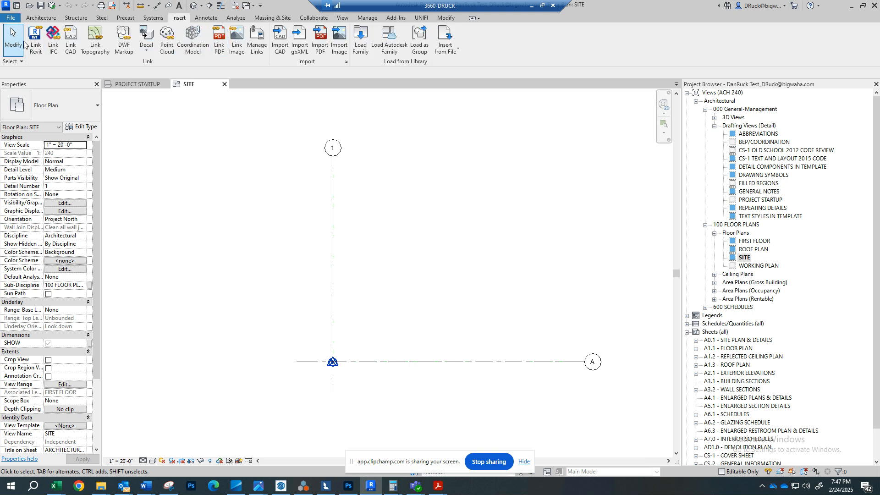
click(280, 42)
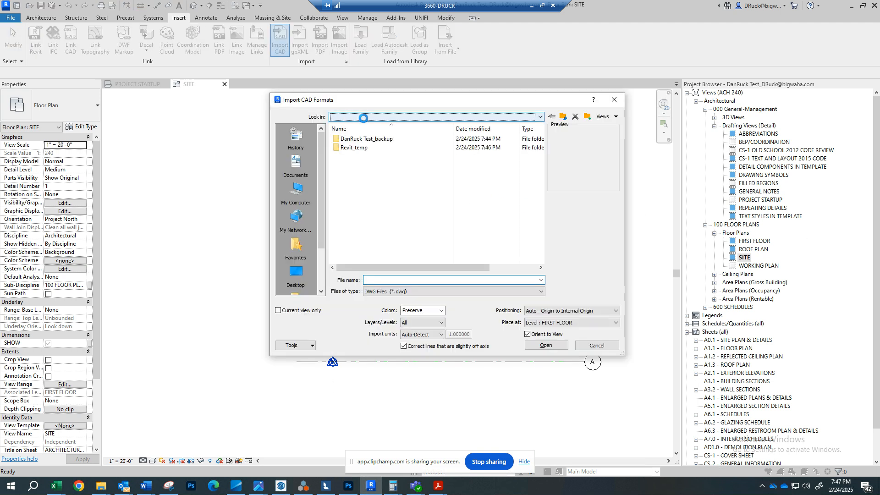
click(376, 117)
scroll(403, 148, up, 3)
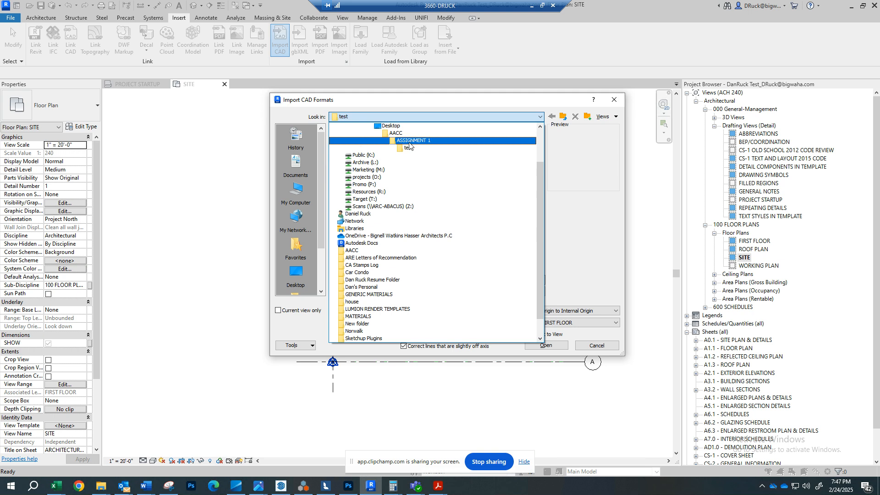
click(412, 143)
click(390, 172)
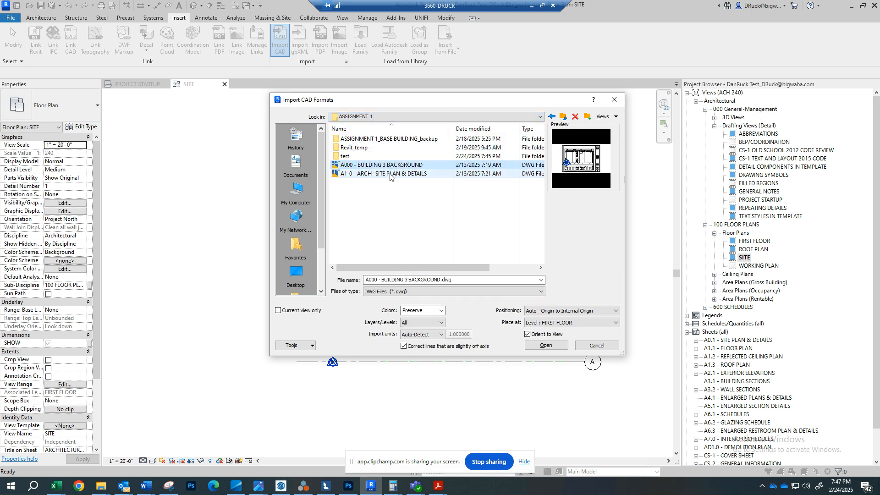
Set the import to Black and White colors and Manual - Center positioning, with off-axis line correction and Orient to View turned off
click(404, 347)
click(437, 312)
click(436, 312)
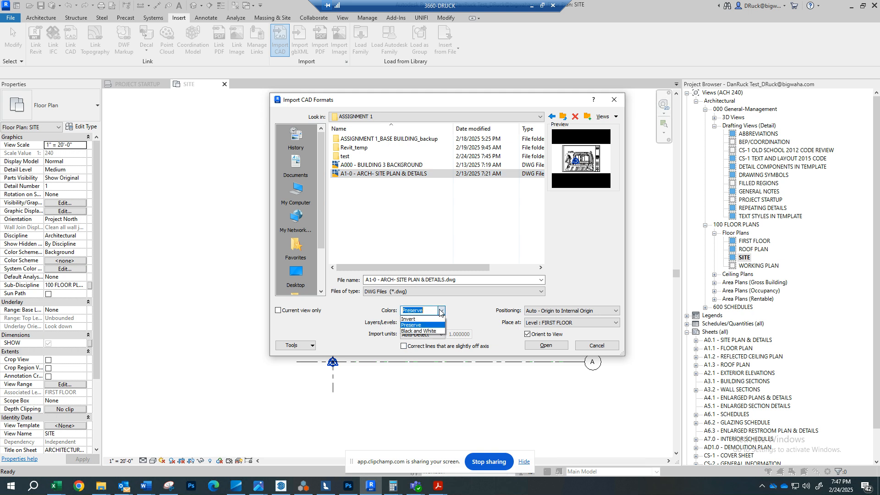
click(421, 331)
click(556, 314)
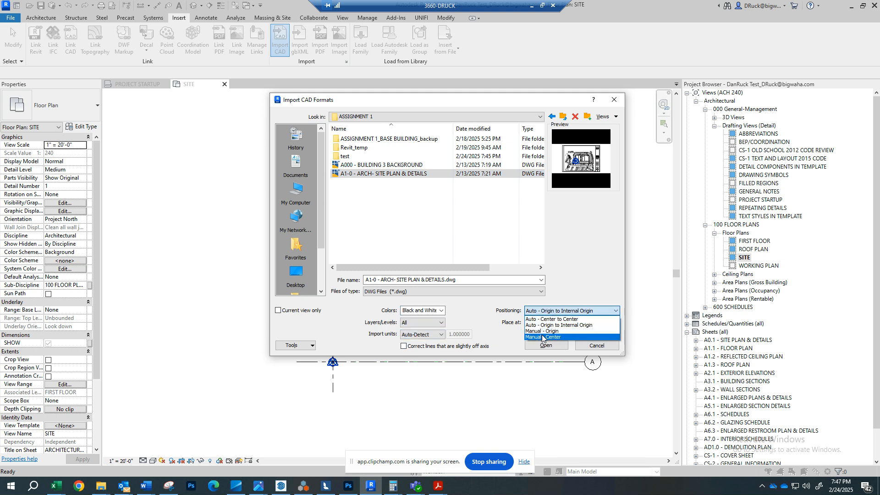
click(536, 339)
click(528, 335)
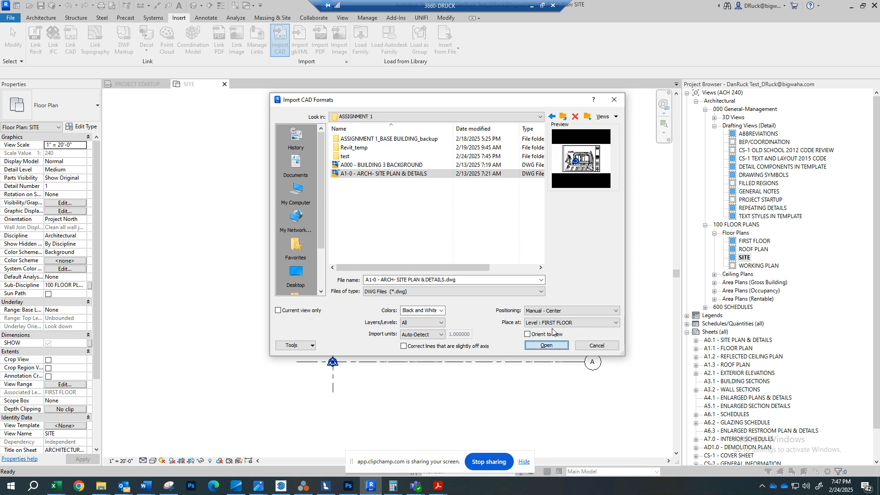
Place the imported site plan drawing in the SITE floor plan and turn on thin line display
click(576, 212)
scroll(481, 284, down, 1)
scroll(438, 267, up, 5)
click(427, 249)
scroll(427, 249, up, 3)
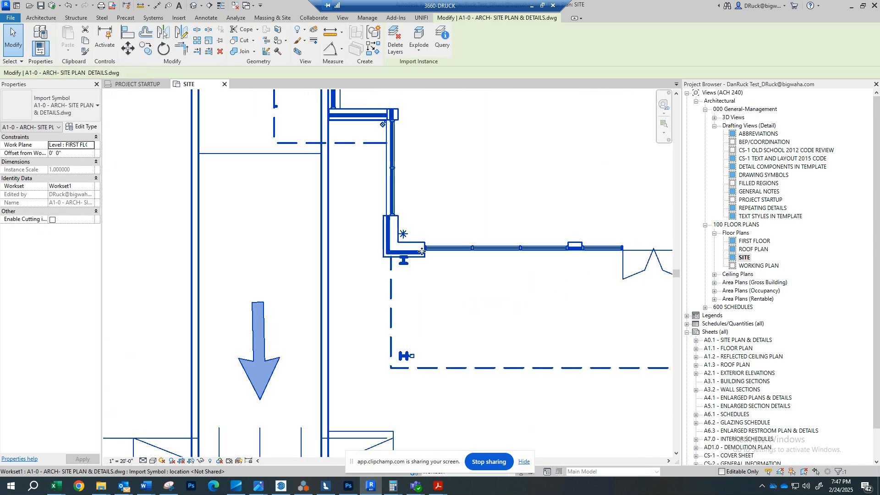
click(221, 7)
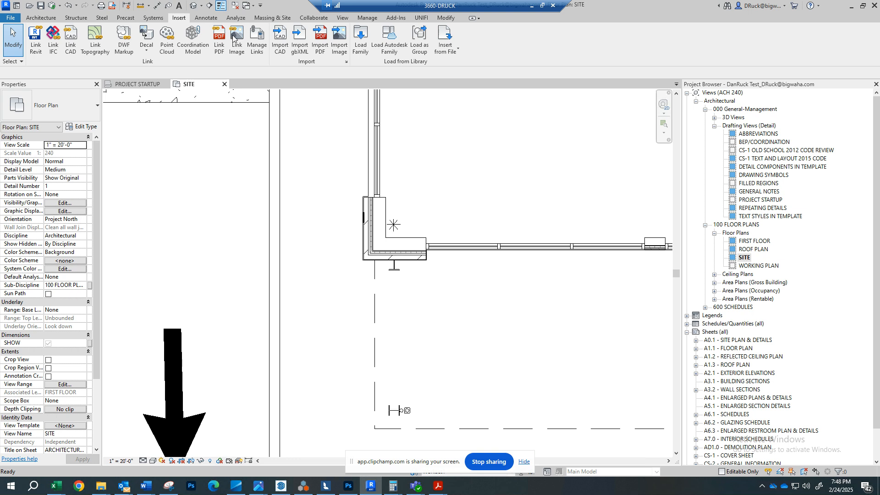
Move the imported site plan from the building's lower-left exterior corner to the intersection of grid lines 1 and A, and deselect it
scroll(373, 248, up, 5)
click(356, 290)
middle_drag(354, 296, 368, 241)
key(m)
key(v)
scroll(372, 257, up, 1)
scroll(362, 254, up, 1)
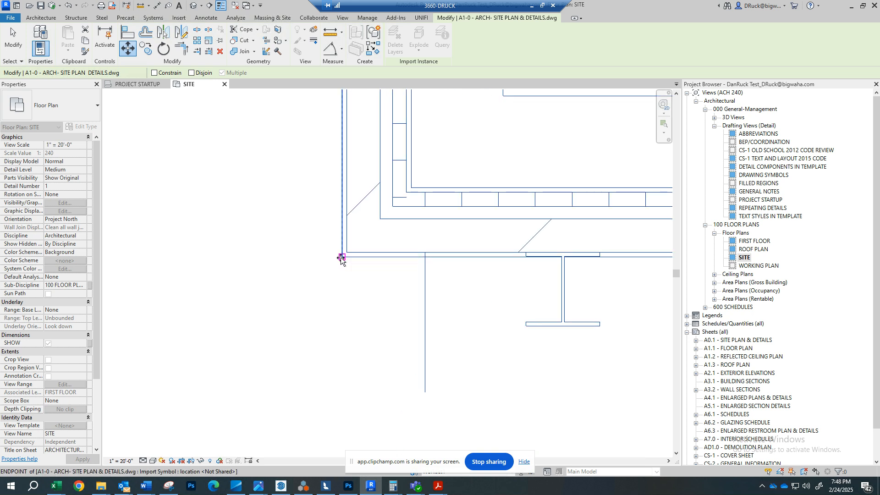
click(342, 257)
scroll(322, 270, down, 7)
middle_drag(271, 322, 408, 226)
scroll(408, 226, down, 5)
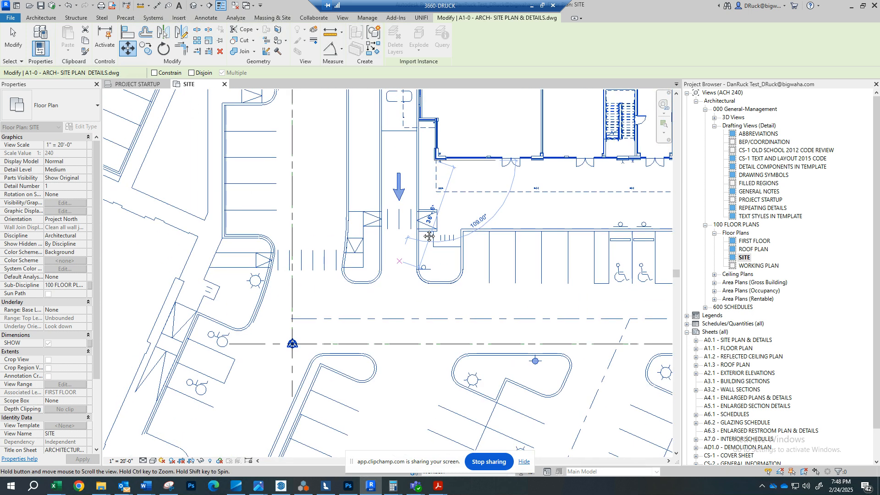
scroll(344, 301, up, 6)
scroll(358, 286, down, 1)
scroll(328, 297, up, 5)
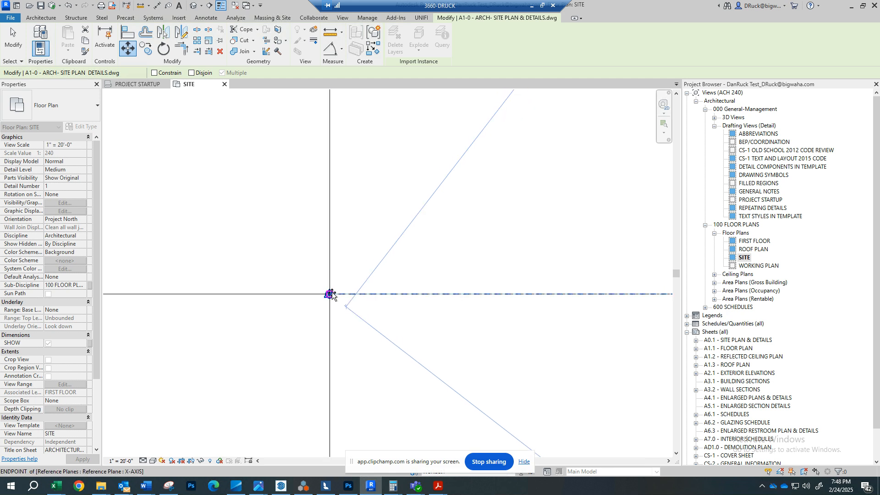
click(330, 294)
scroll(365, 247, down, 8)
scroll(507, 241, up, 4)
scroll(499, 236, down, 1)
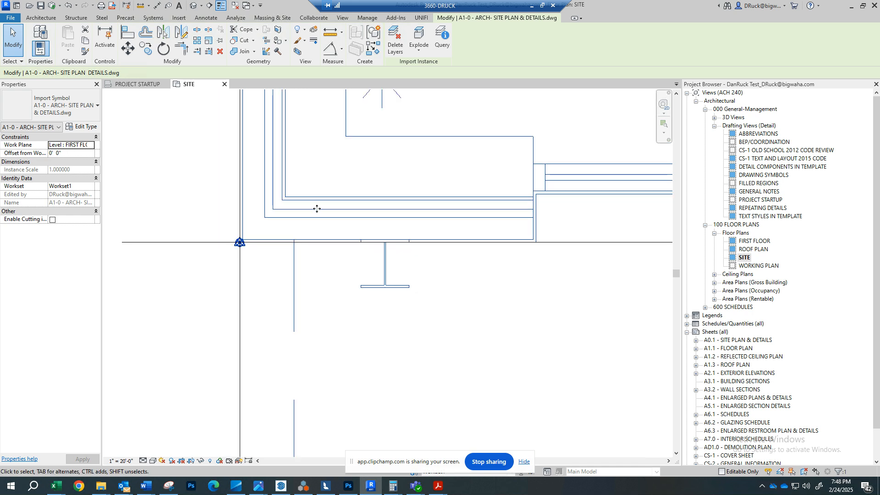
key(Escape)
scroll(377, 206, down, 5)
middle_drag(423, 105, 413, 174)
scroll(411, 173, down, 6)
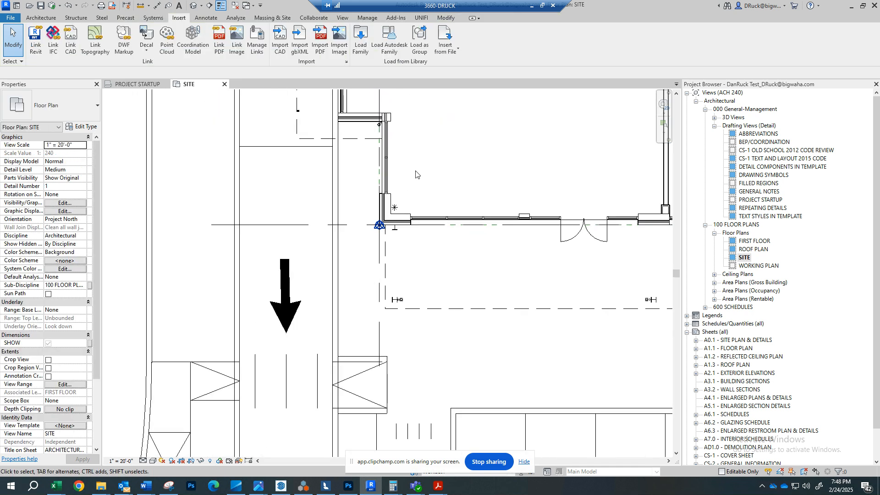
Extend grid lines A and 1 so their bubbles sit clear of the imported site plan's drive lanes
scroll(244, 273, down, 2)
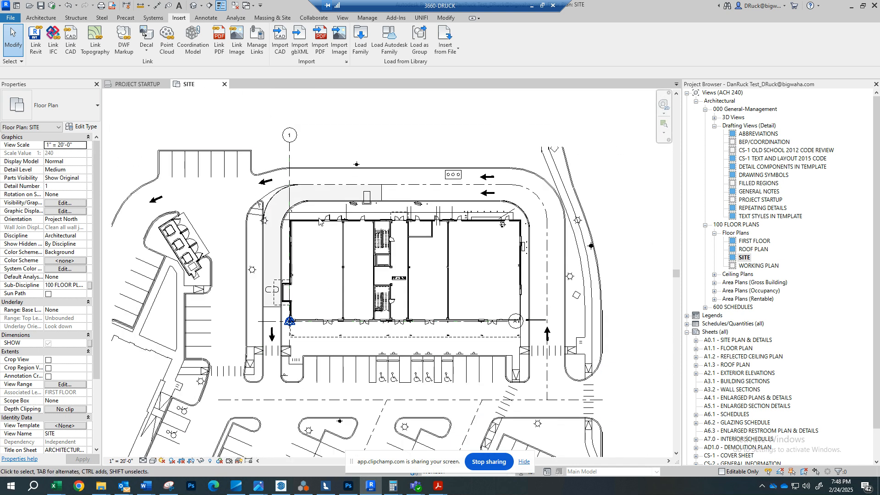
click(286, 321)
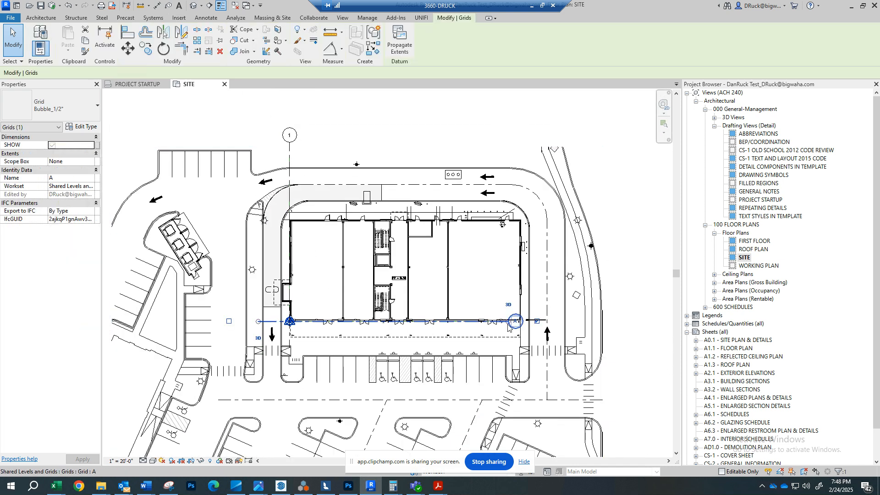
drag(516, 321, 611, 321)
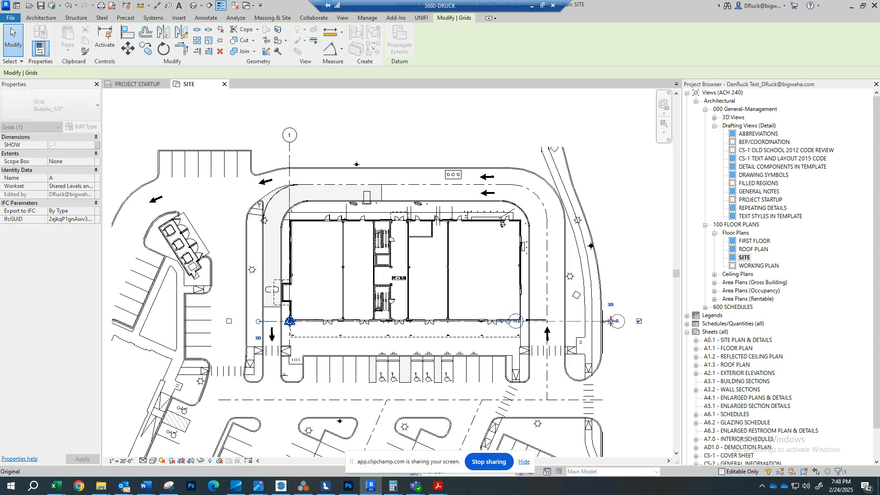
key(Escape)
click(288, 158)
key(Escape)
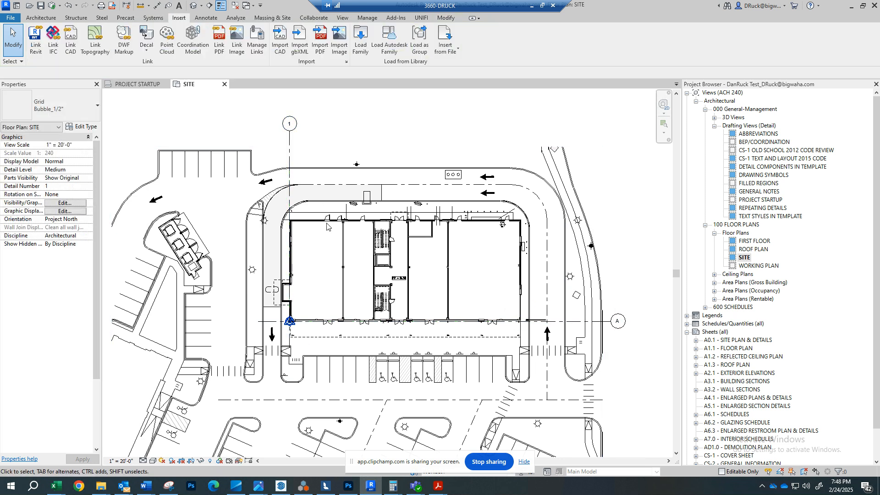
Open the sheet A0.1 - SITE PLAN & DETAILS
scroll(344, 236, down, 1)
scroll(344, 233, up, 2)
middle_drag(344, 234, 352, 308)
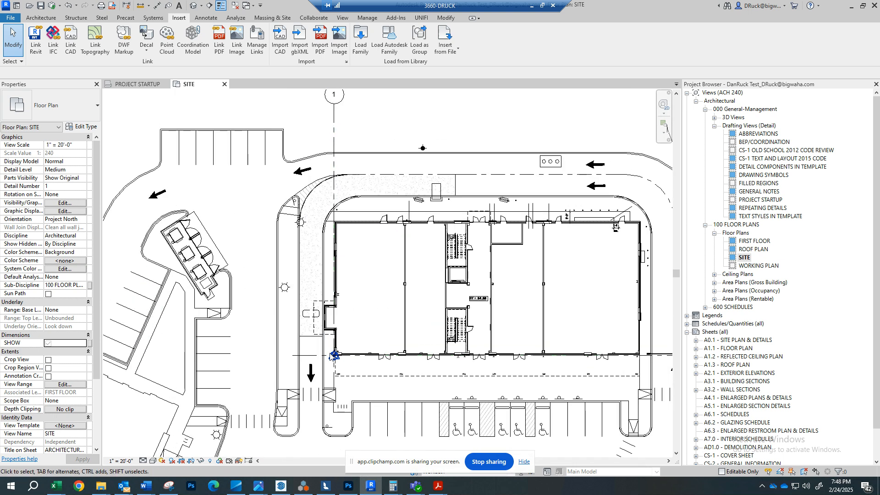
middle_drag(453, 345, 351, 320)
scroll(351, 321, down, 2)
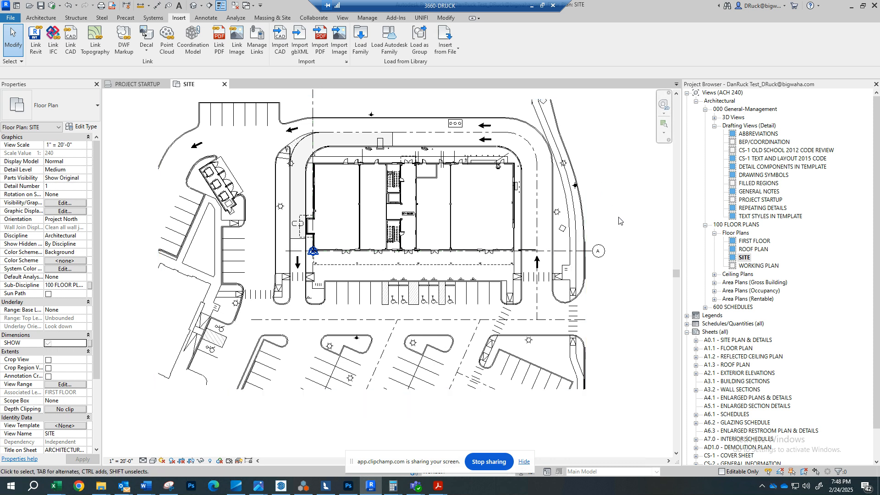
scroll(631, 227, down, 1)
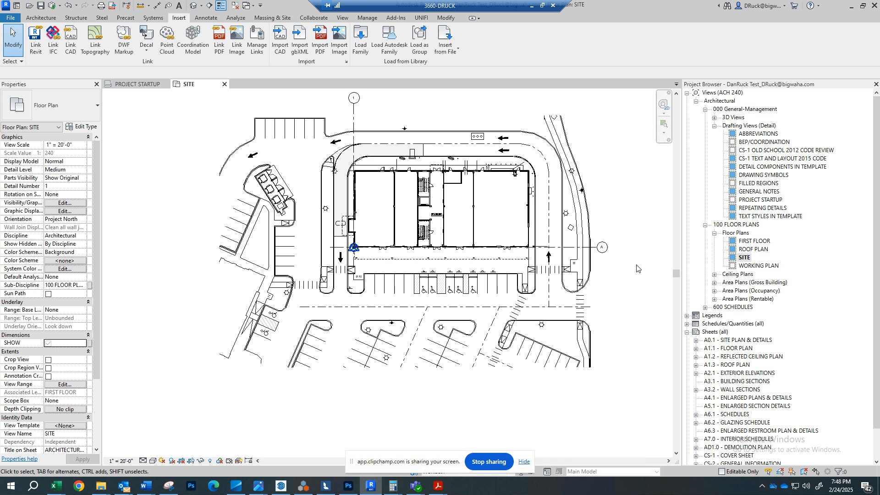
double_click(725, 340)
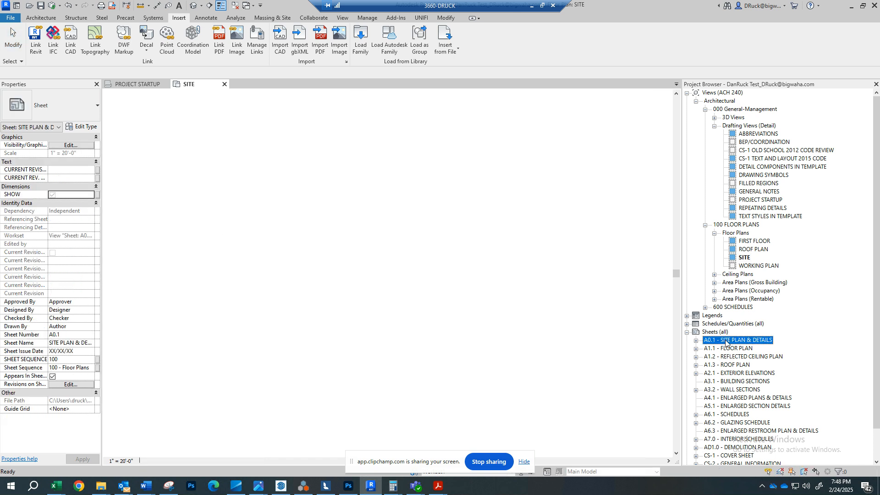
middle_drag(445, 247, 445, 243)
scroll(445, 243, down, 2)
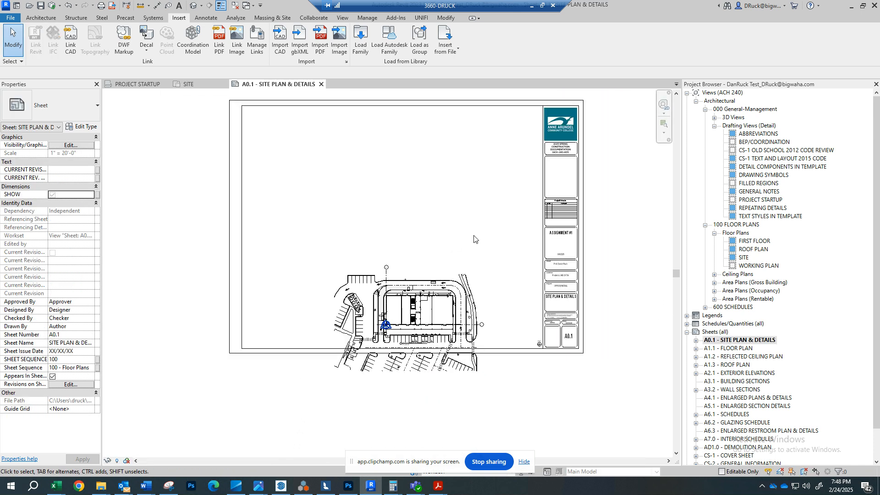
Delete the existing SITE viewport that overlaps the lower edge of the sheet
click(461, 280)
middle_drag(453, 245, 492, 261)
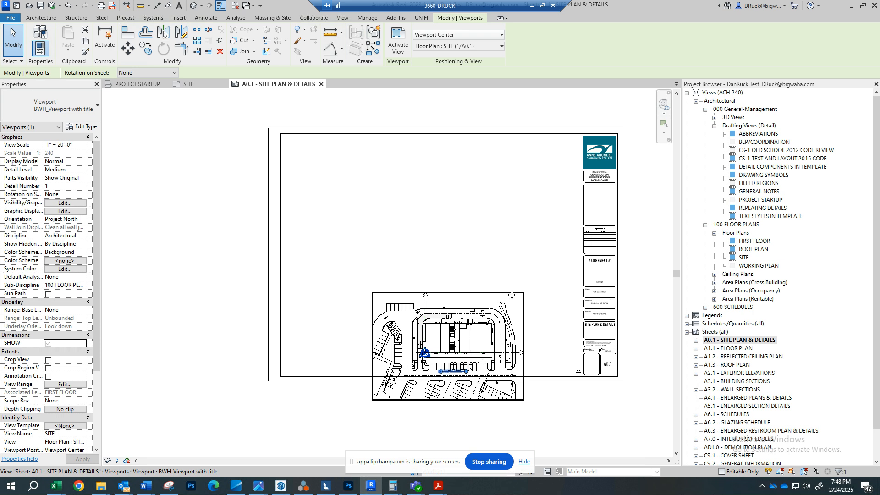
middle_drag(511, 295, 510, 287)
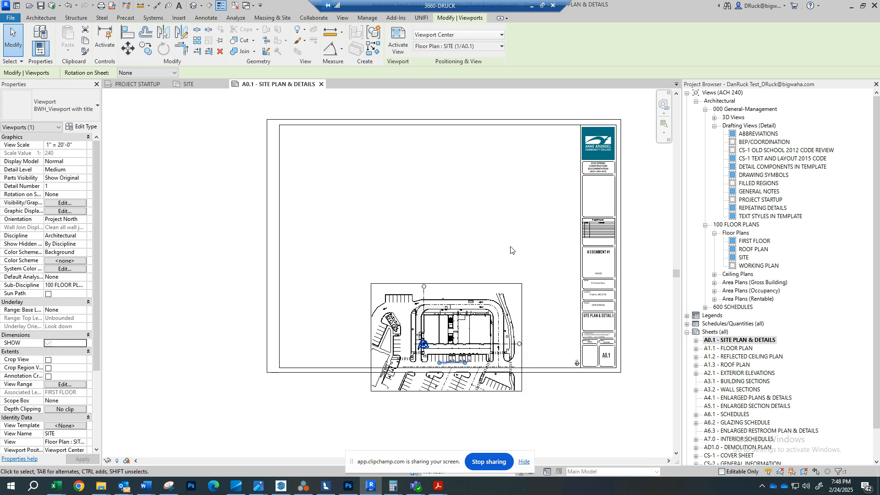
key(Delete)
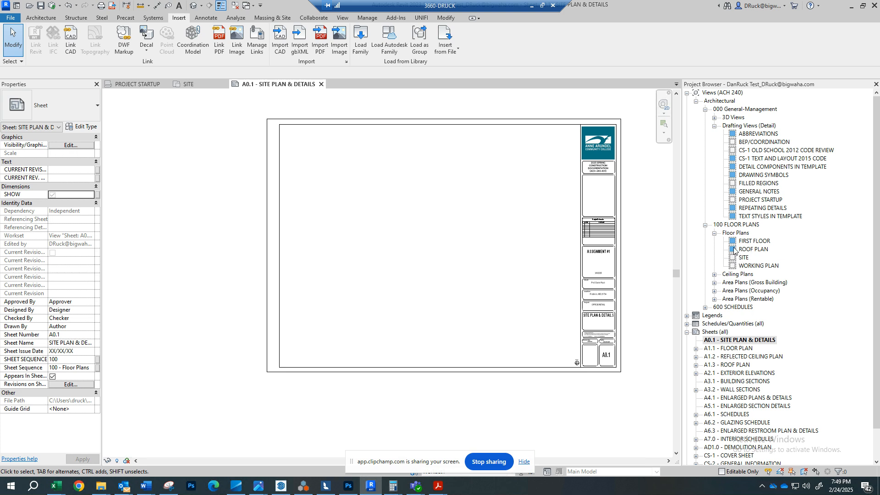
Place the SITE floor plan view on the A0.1 sheet, roughly centered in the drawing area, and deselect it
drag(743, 260, 448, 243)
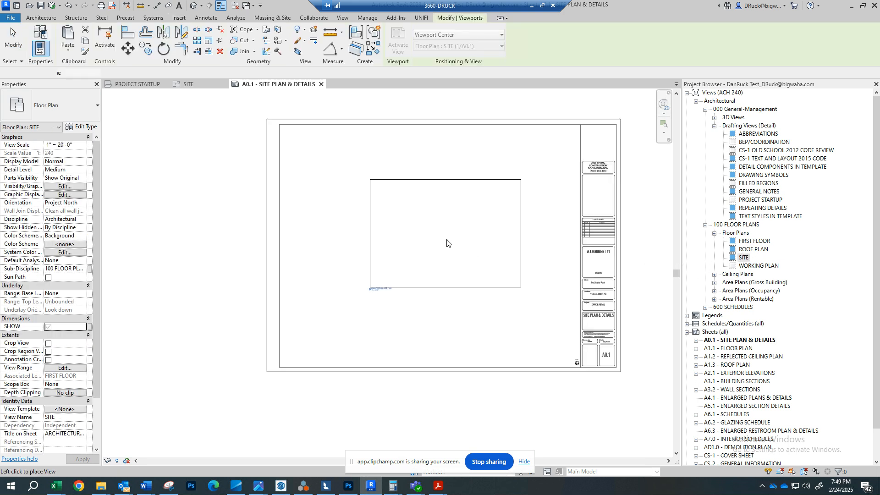
click(463, 269)
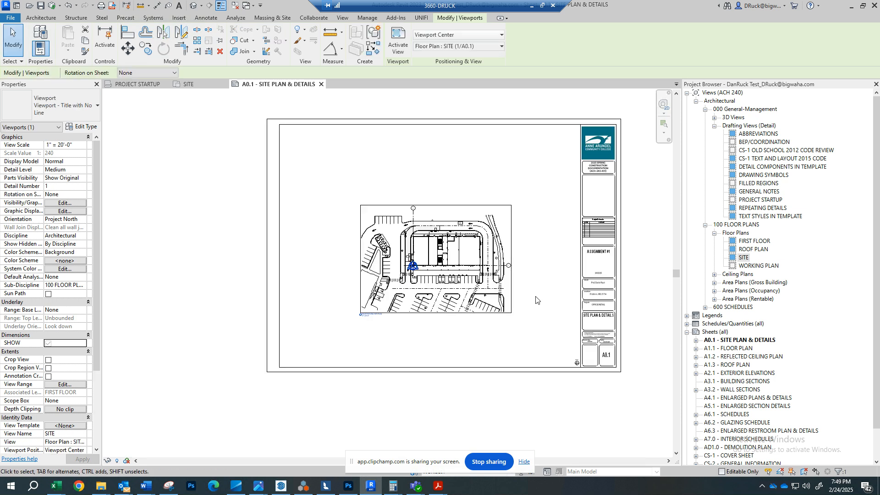
scroll(491, 276, up, 3)
middle_drag(566, 249, 515, 247)
scroll(432, 319, up, 2)
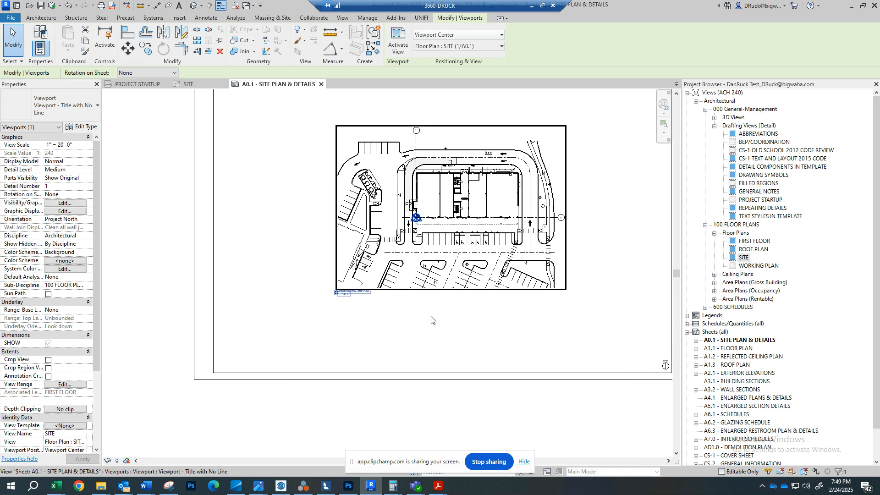
click(419, 308)
scroll(400, 311, up, 2)
scroll(400, 312, down, 2)
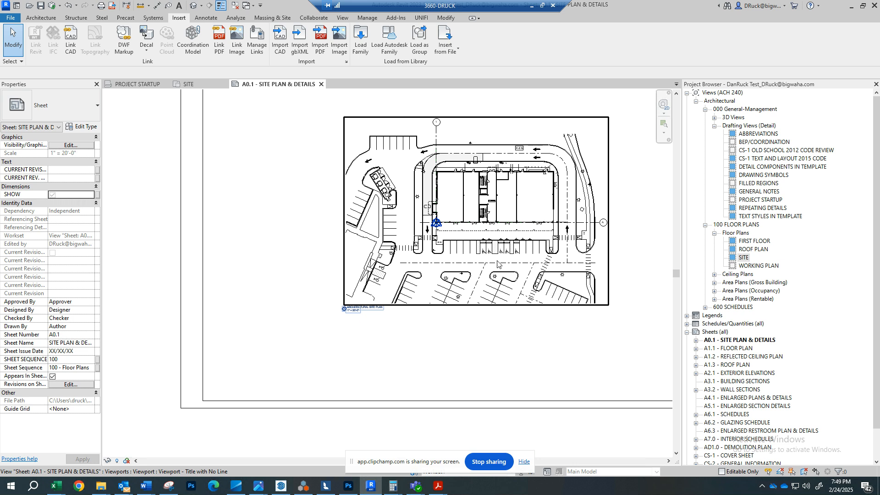
scroll(442, 268, down, 3)
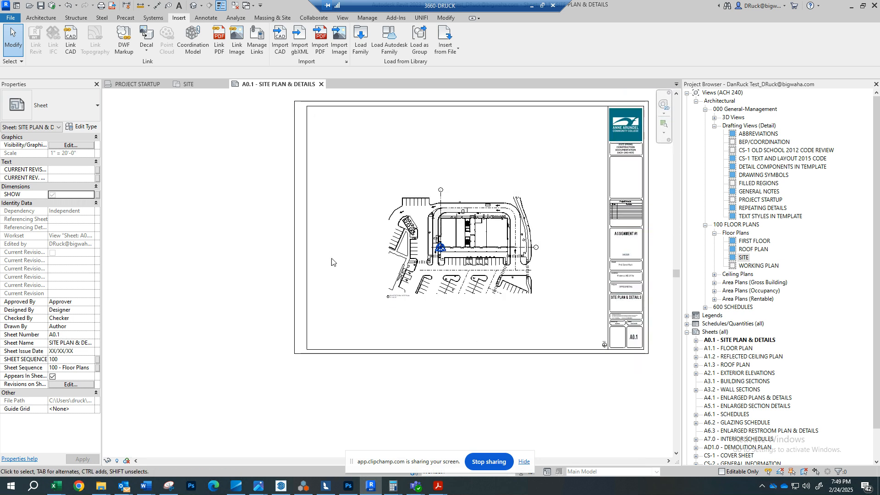
scroll(454, 297, up, 2)
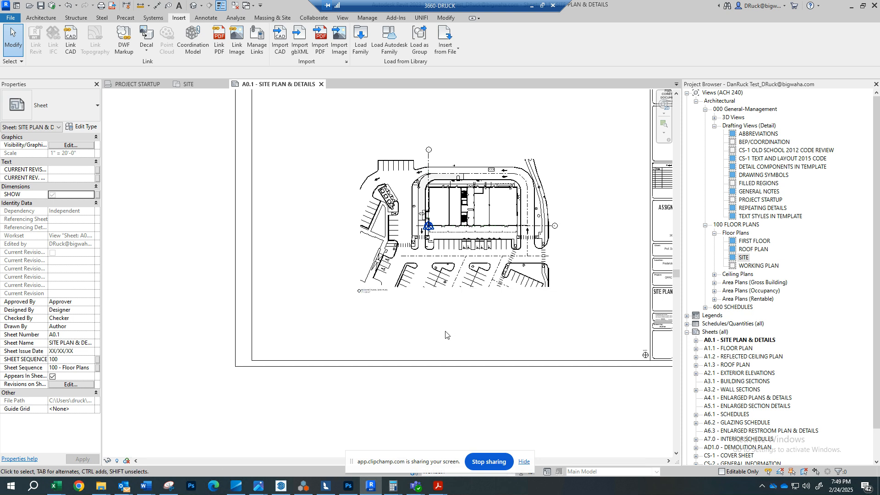
Set the SITE viewport's view scale to 1" = 10'-0" and reposition it inside the sheet border beside the title block
click(473, 275)
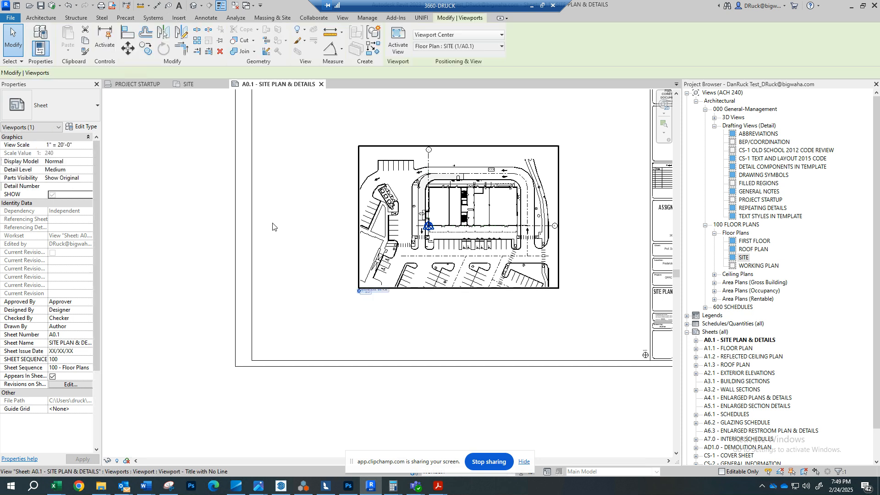
click(83, 146)
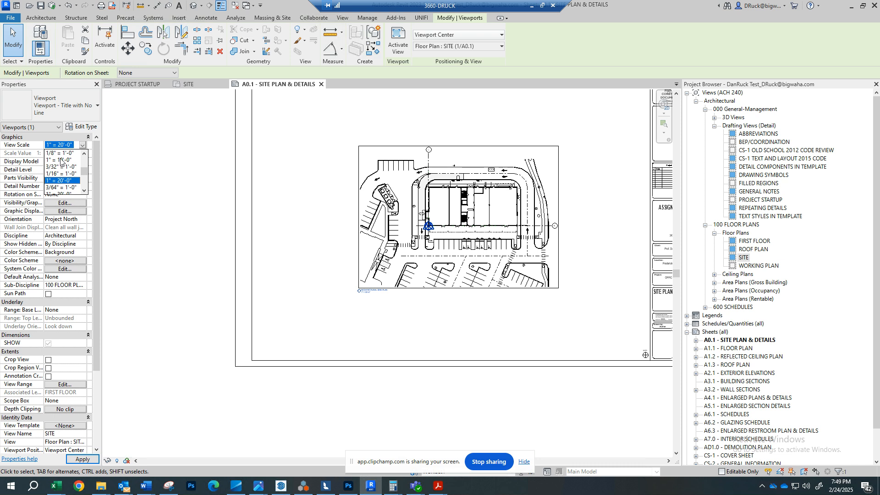
click(61, 160)
scroll(362, 193, down, 3)
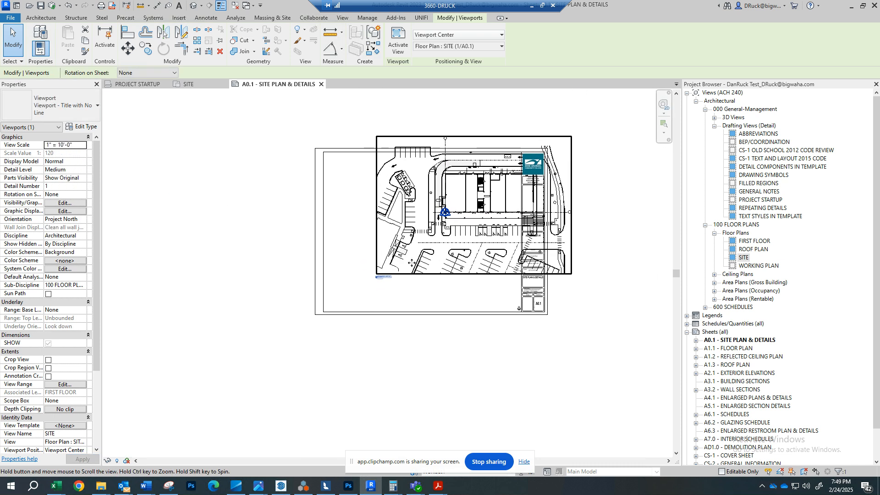
scroll(412, 263, up, 2)
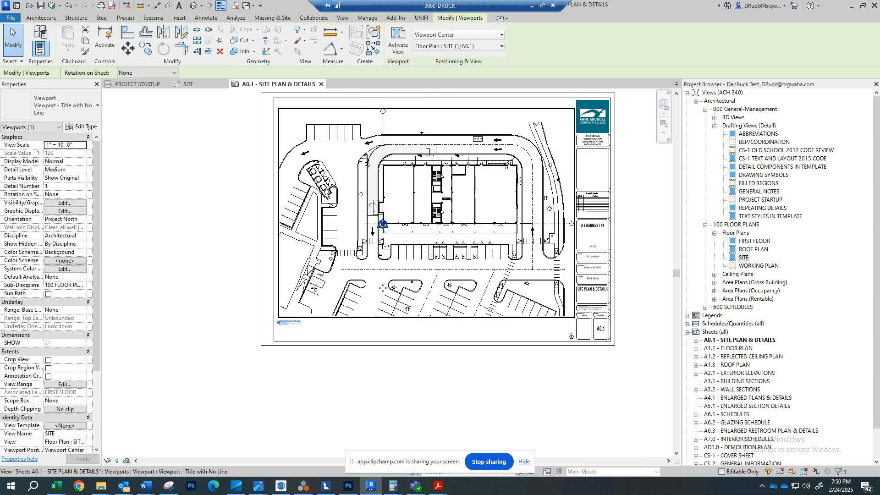
click(462, 366)
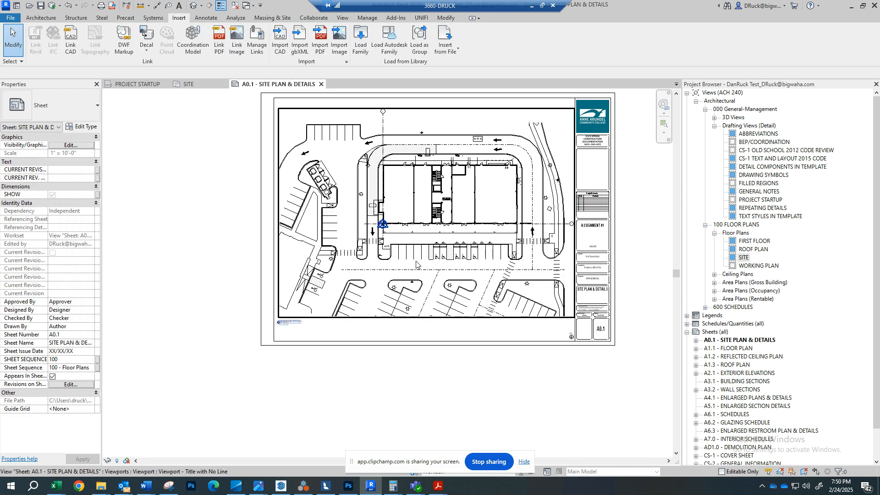
Review the view scales available for the SITE viewport and check how the site plan fits on the sheet
click(416, 264)
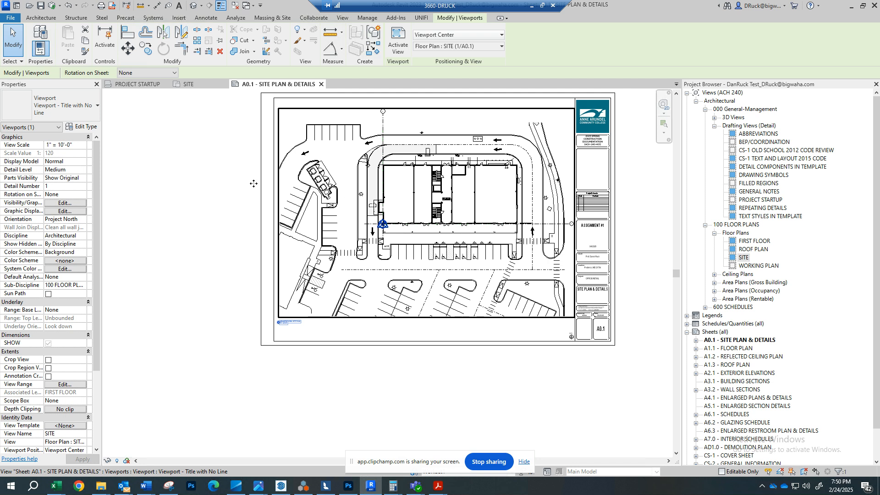
click(83, 146)
click(82, 145)
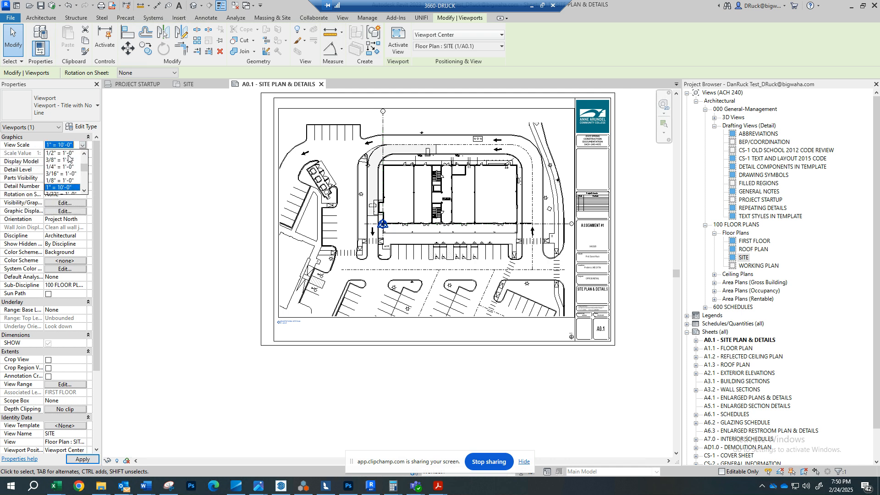
click(158, 168)
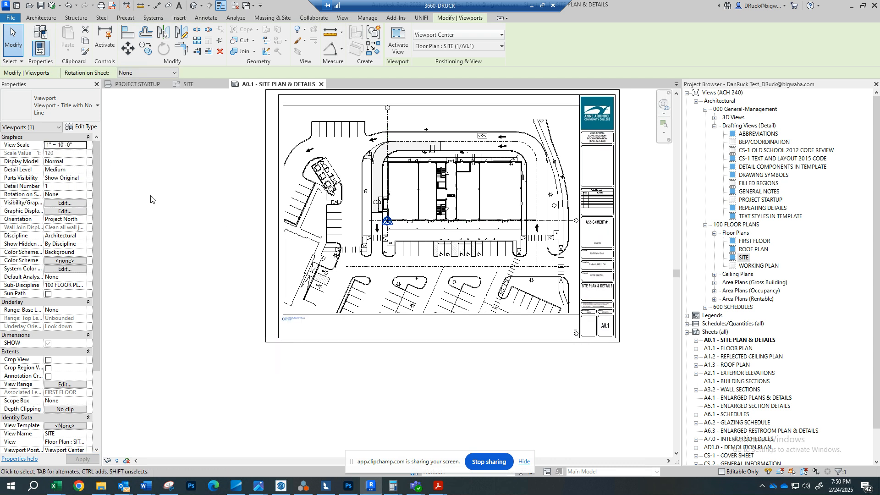
middle_drag(277, 220, 289, 206)
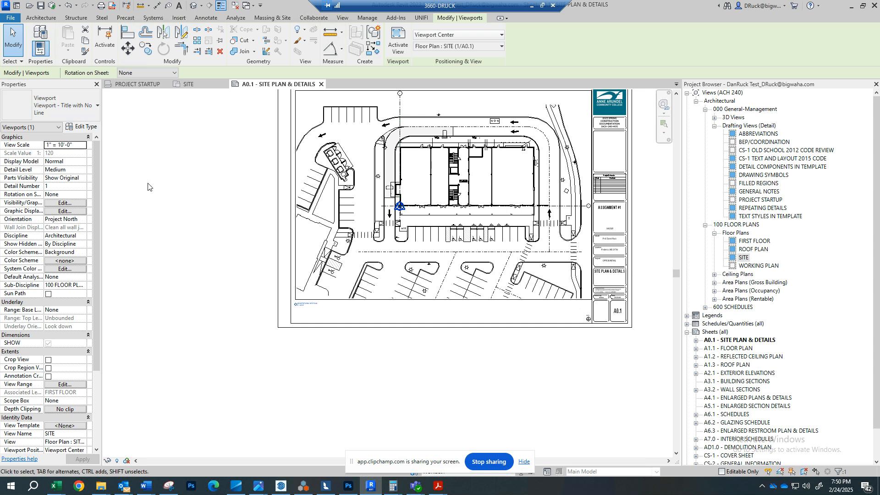
middle_drag(404, 263, 398, 296)
middle_drag(473, 319, 491, 277)
middle_drag(562, 154, 546, 190)
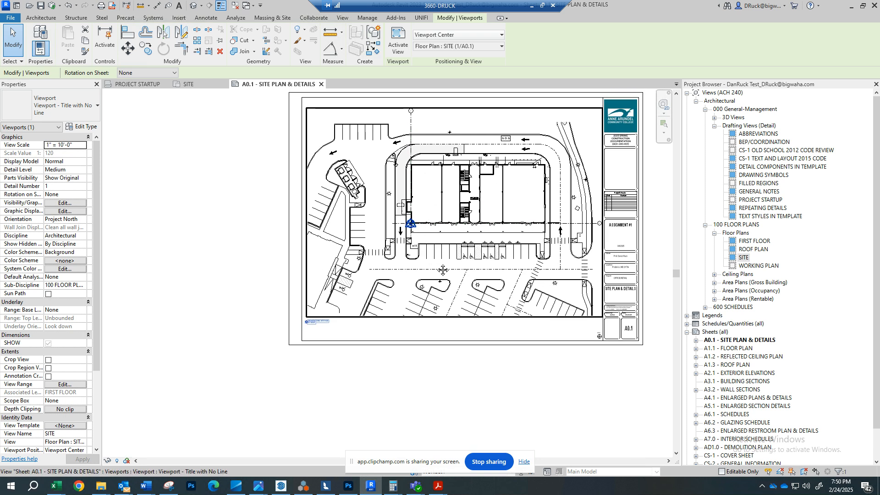
middle_drag(444, 270, 445, 268)
key(Escape)
Examine the viewport type and the number, title and scale text beneath the site plan
scroll(328, 330, up, 8)
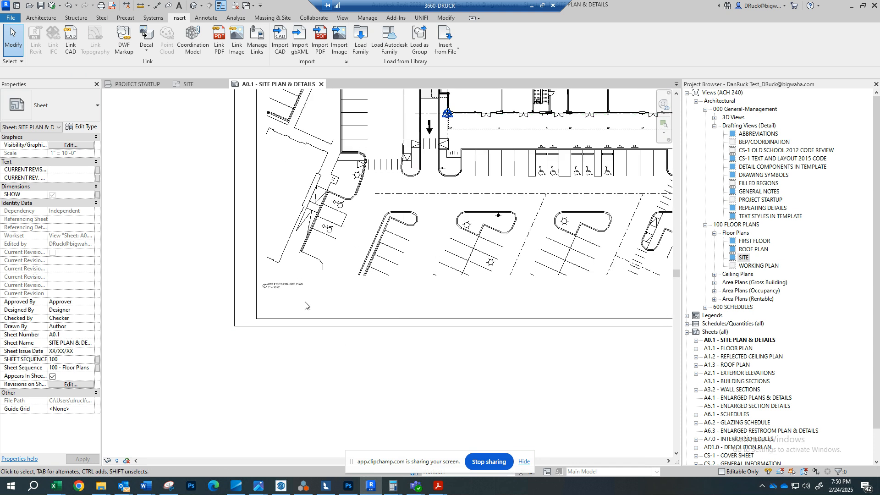
scroll(261, 271, down, 5)
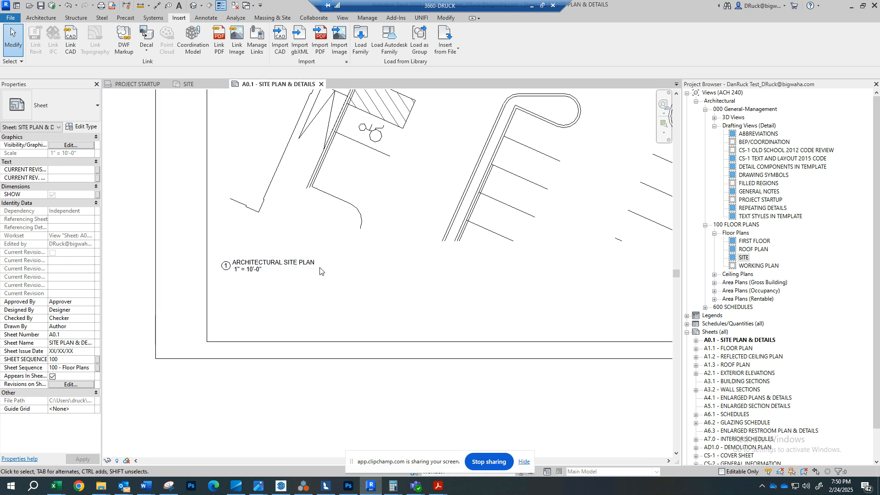
click(289, 220)
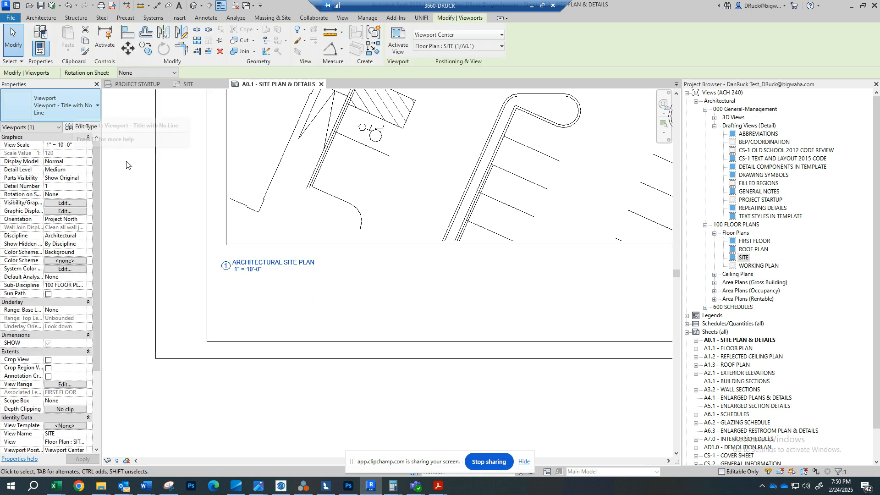
scroll(503, 272, down, 2)
scroll(296, 256, up, 5)
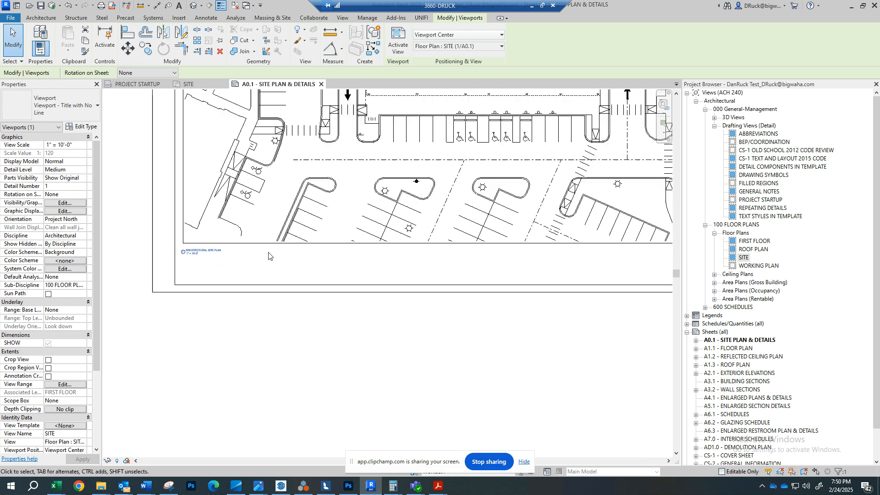
scroll(296, 255, up, 3)
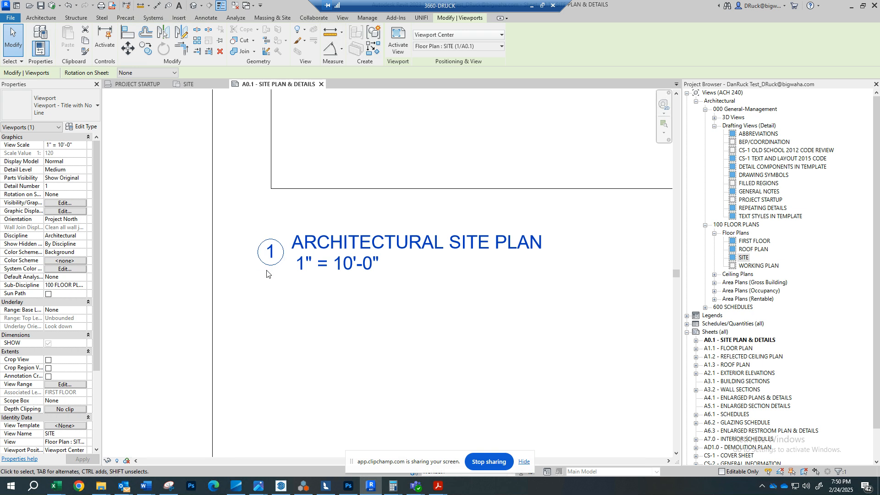
scroll(340, 270, down, 1)
scroll(340, 270, down, 1)
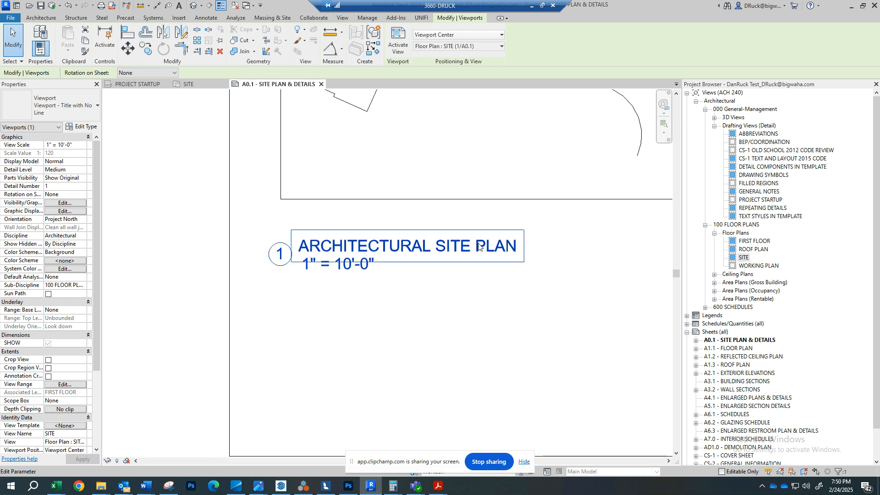
scroll(459, 246, down, 2)
click(360, 290)
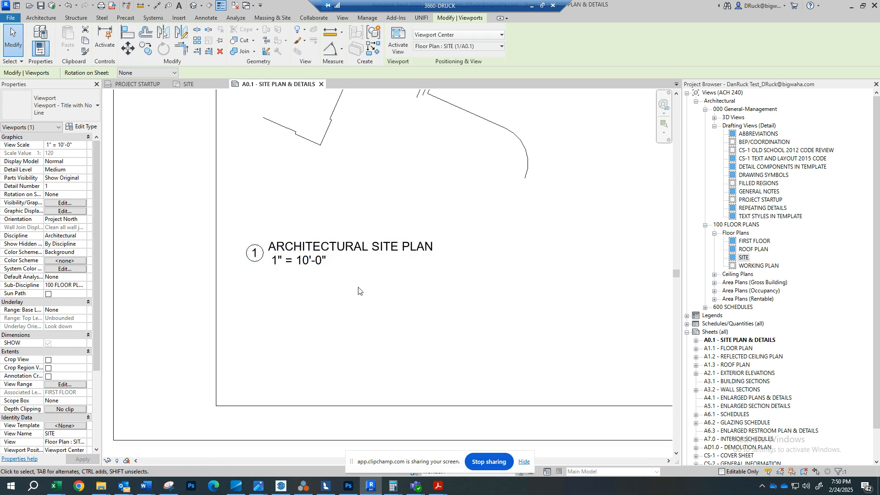
Change the site plan viewport's type to BWH_Viewport with title
click(347, 167)
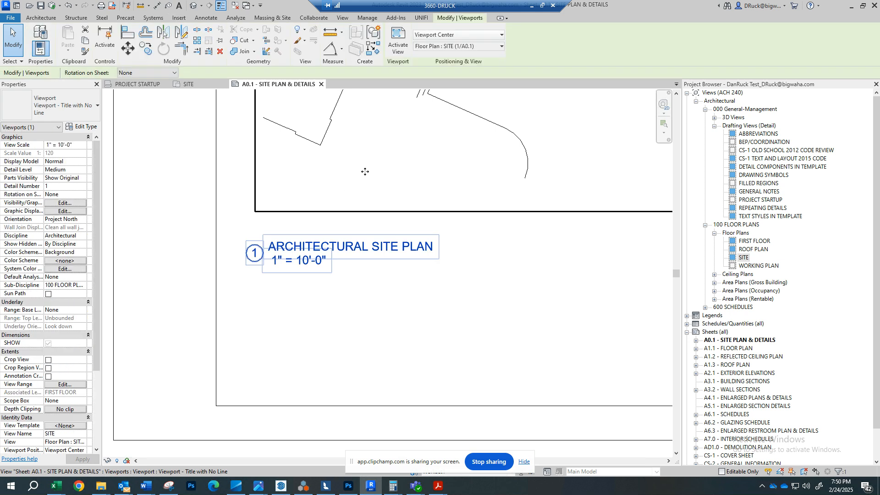
click(73, 114)
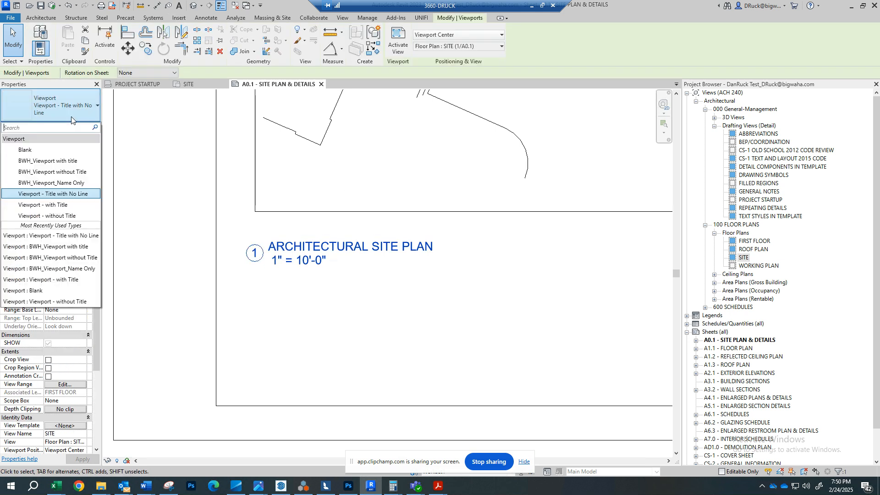
click(50, 163)
scroll(341, 307, down, 5)
key(Escape)
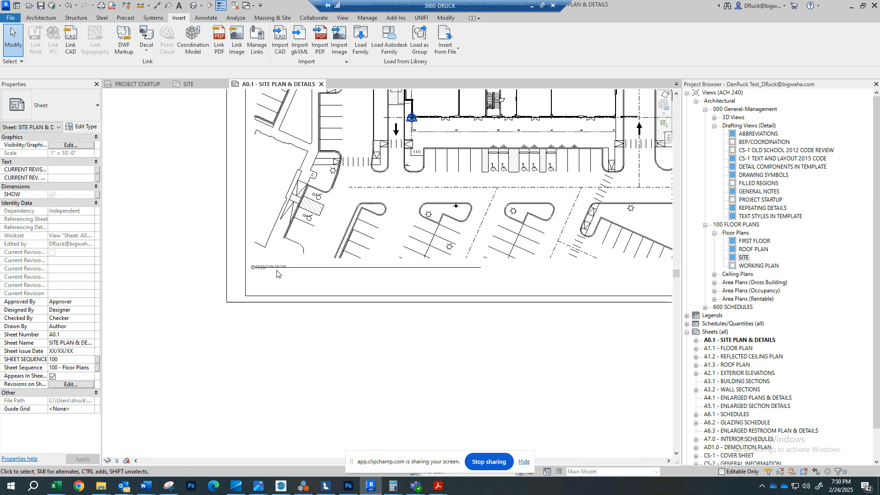
scroll(280, 271, up, 2)
scroll(328, 244, down, 3)
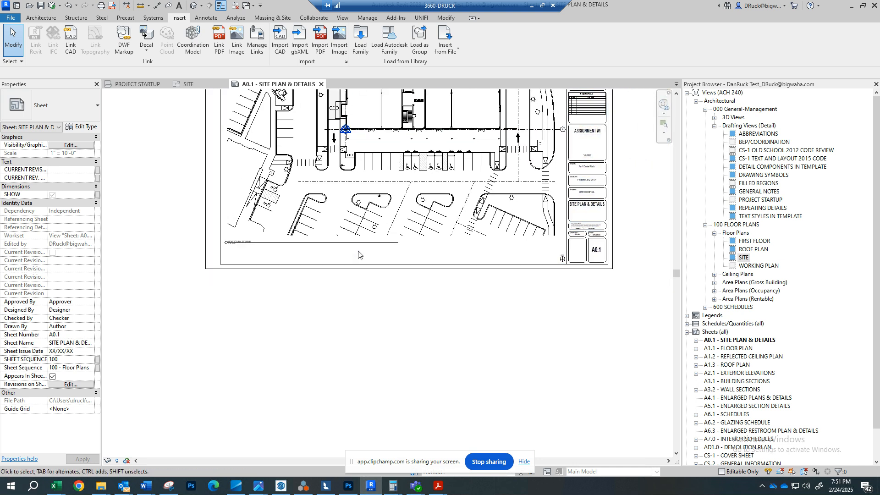
scroll(287, 183, up, 1)
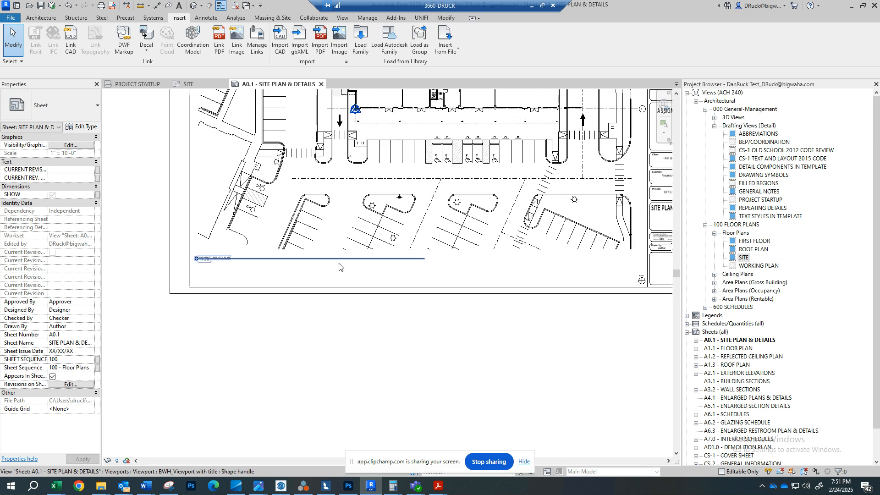
Extend the site plan viewport's title line to reach about the drawing's right-hand edge
click(413, 204)
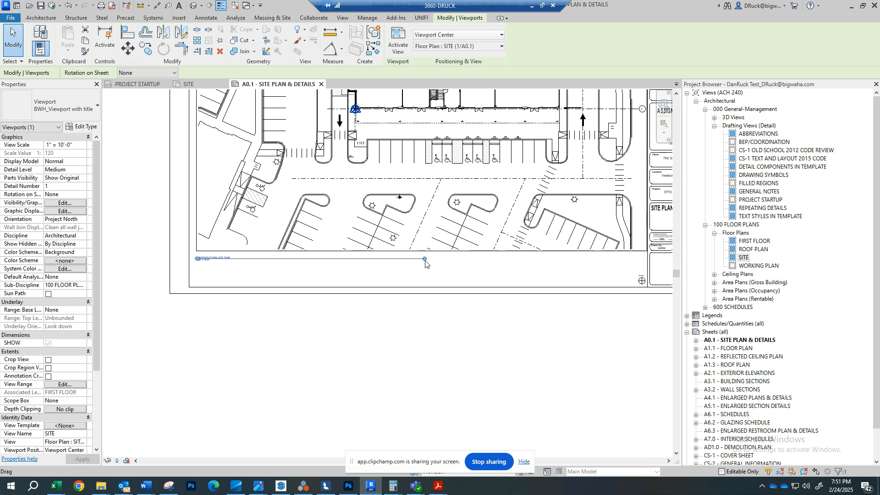
drag(425, 260, 632, 260)
click(623, 271)
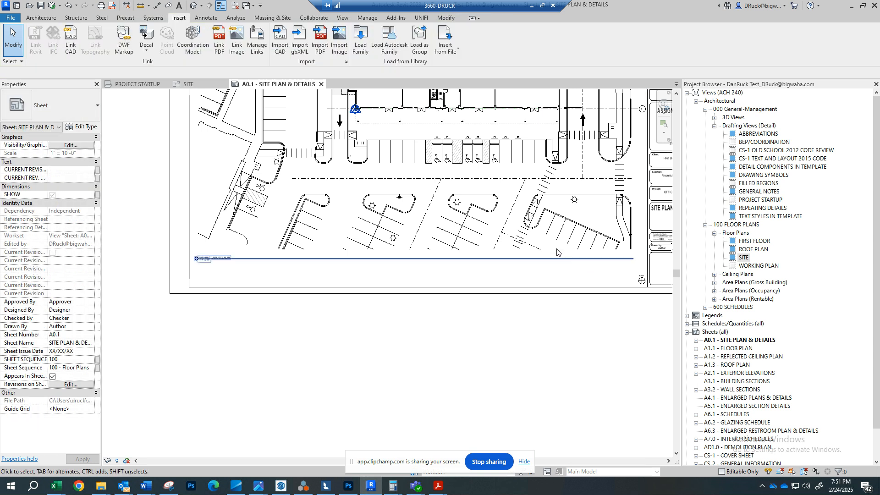
Move the site plan viewport down so its title line sits just above the sheet's bottom border
scroll(606, 273, down, 1)
middle_drag(523, 257, 496, 299)
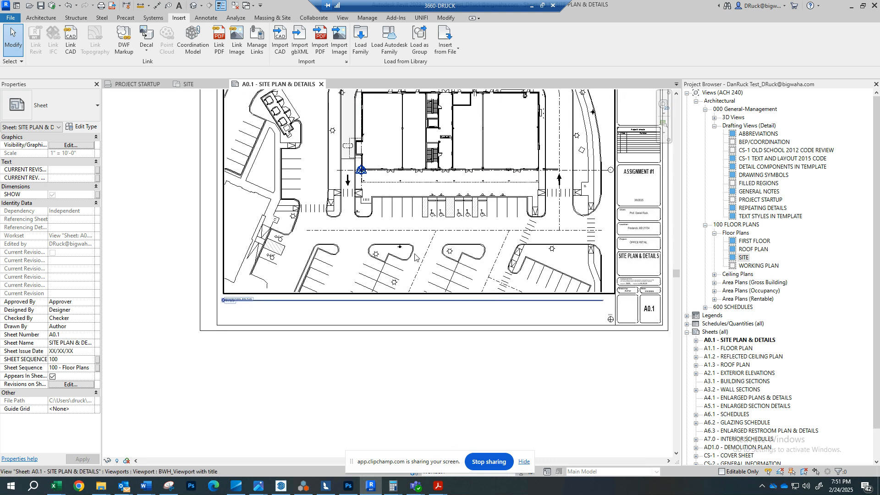
click(415, 257)
drag(414, 255, 418, 270)
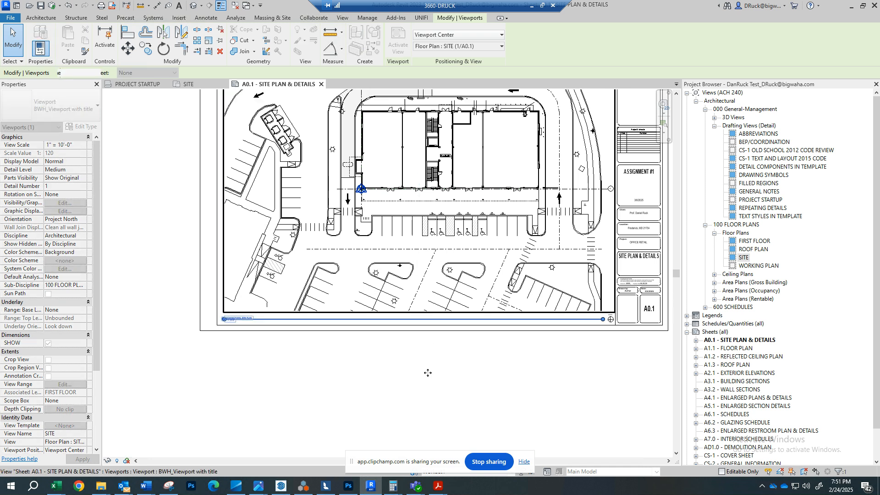
click(433, 360)
scroll(433, 360, down, 3)
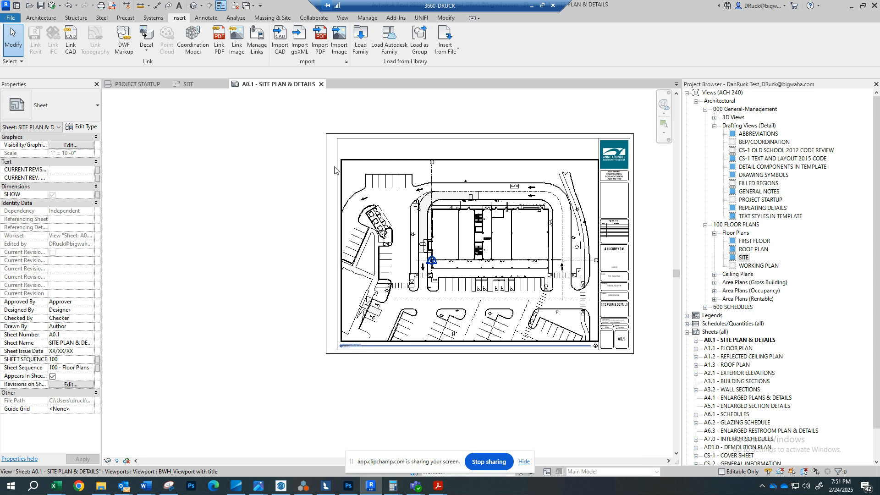
Activate the SITE view through sheet A0.1, examine the plan against the greyed-out title block, and deactivate the view
scroll(462, 223, up, 2)
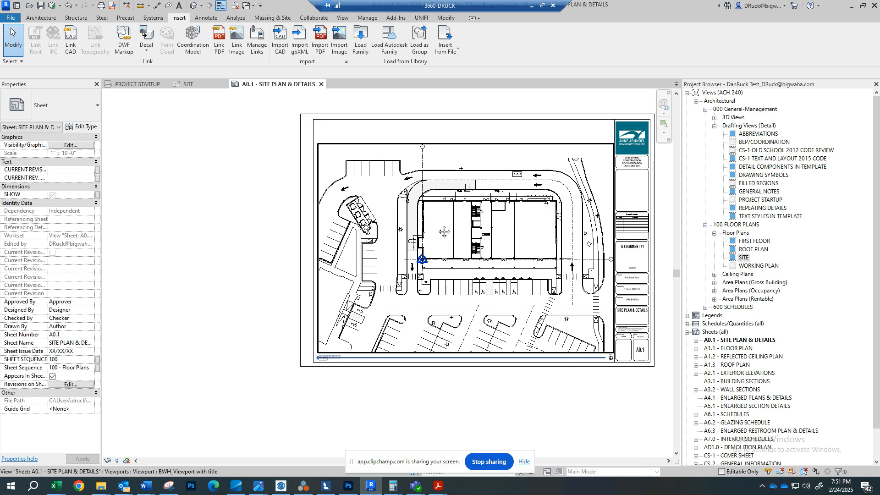
middle_drag(415, 231, 377, 227)
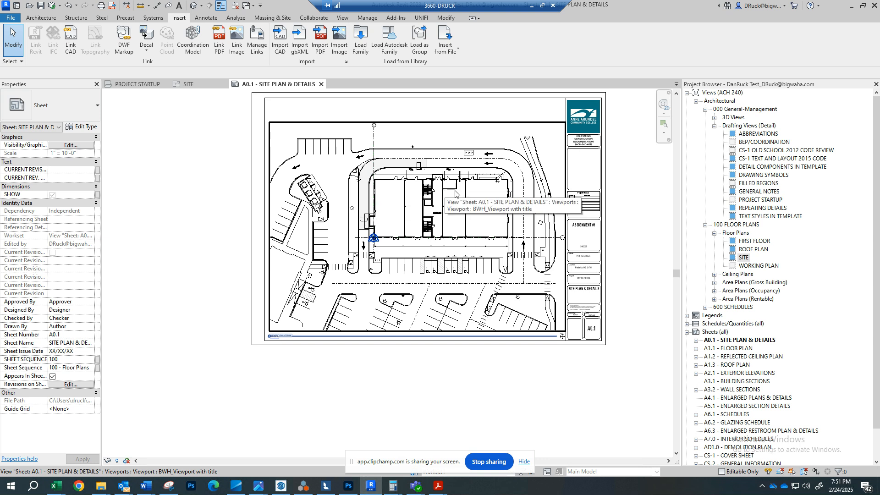
middle_drag(540, 225, 542, 244)
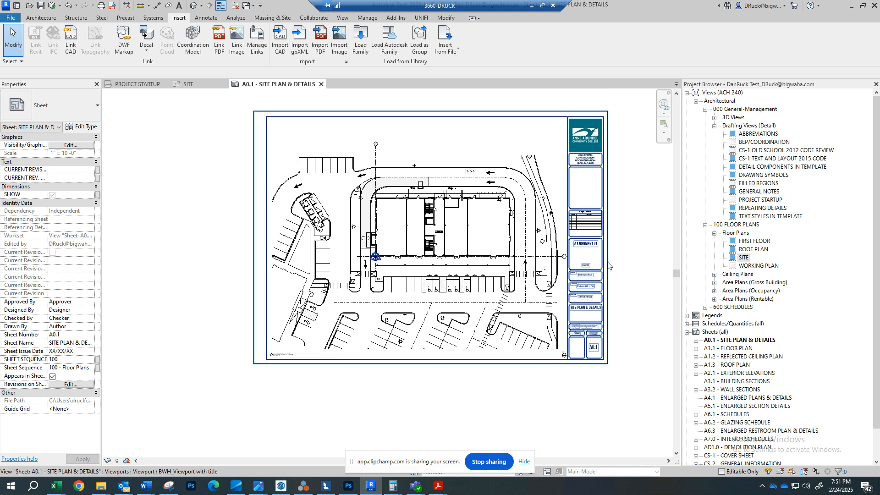
scroll(481, 226, up, 2)
double_click(486, 221)
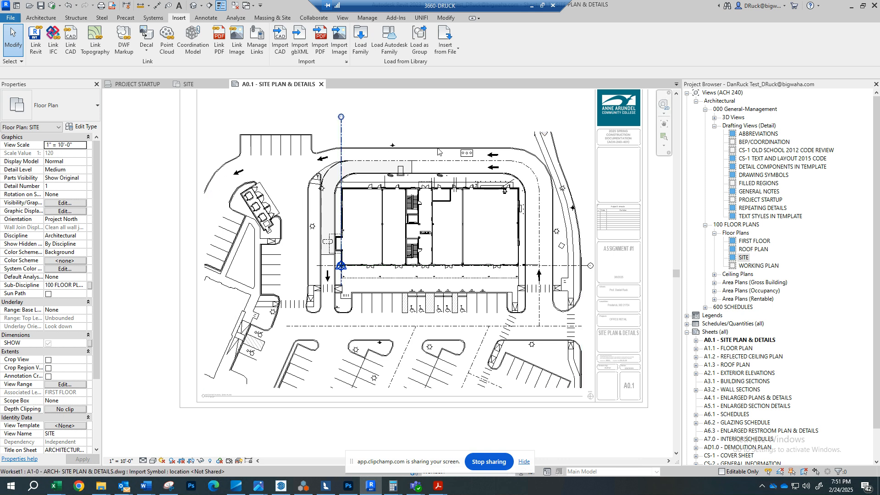
scroll(498, 259, up, 7)
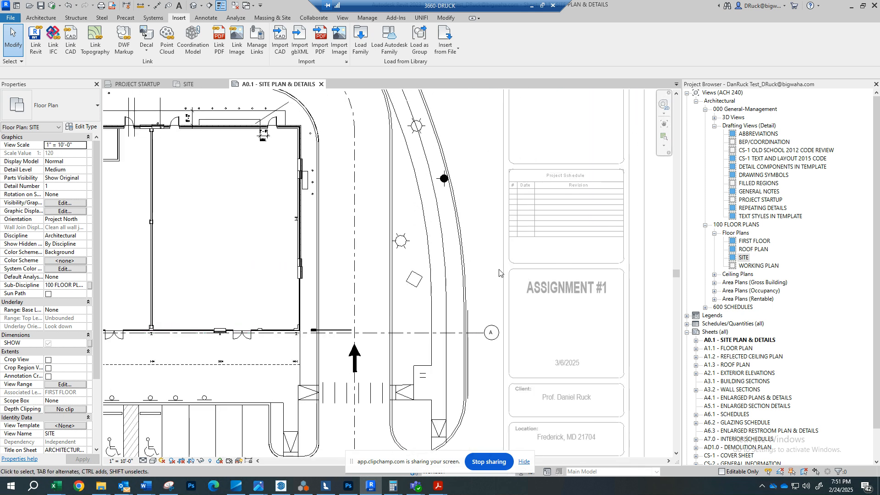
click(757, 266)
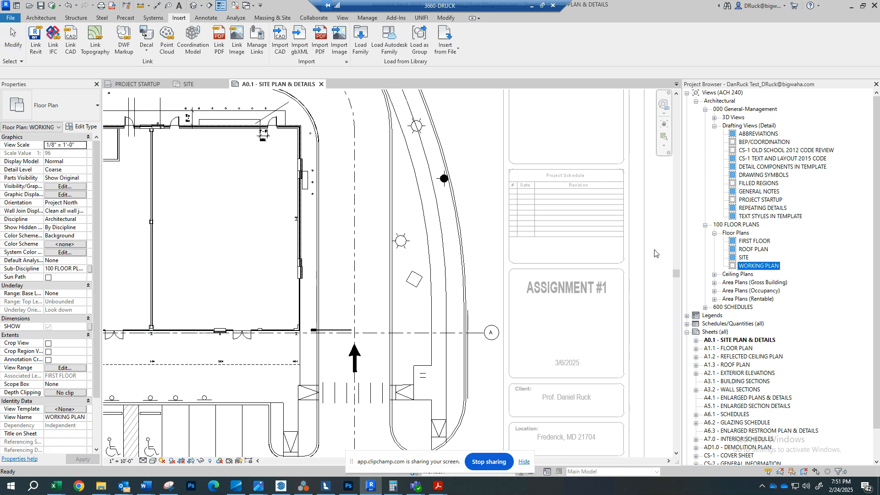
scroll(578, 220, down, 3)
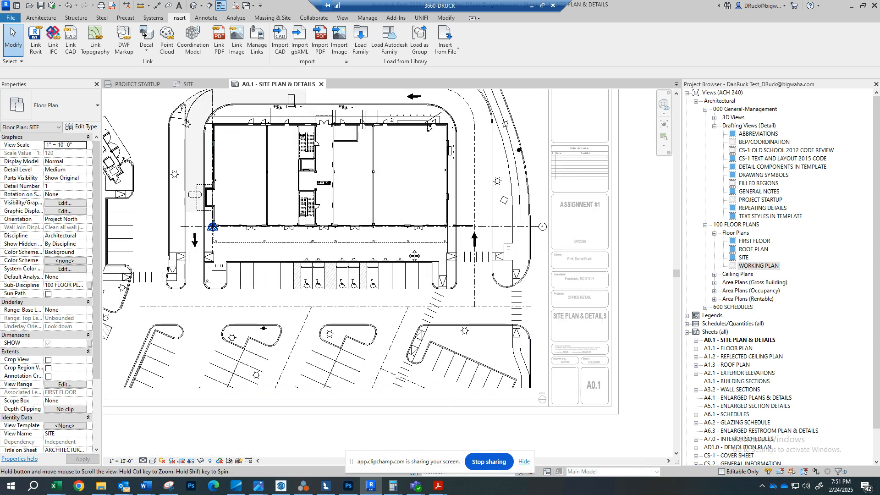
scroll(440, 220, down, 4)
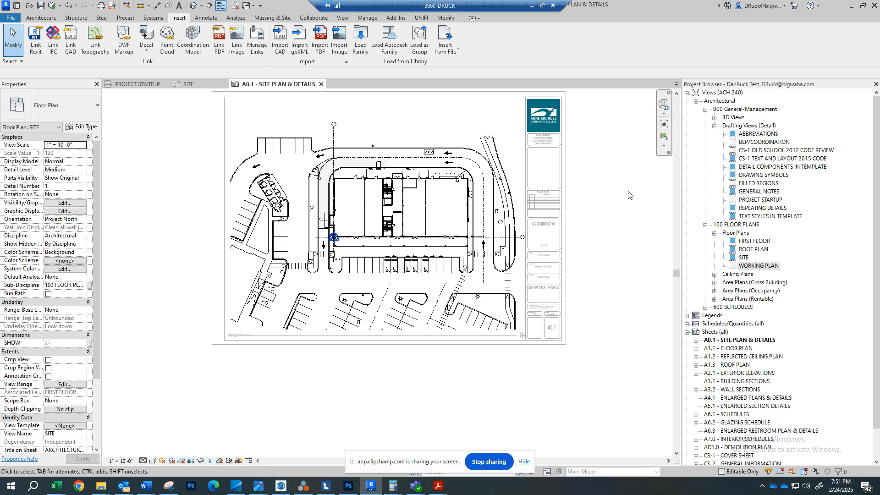
double_click(629, 195)
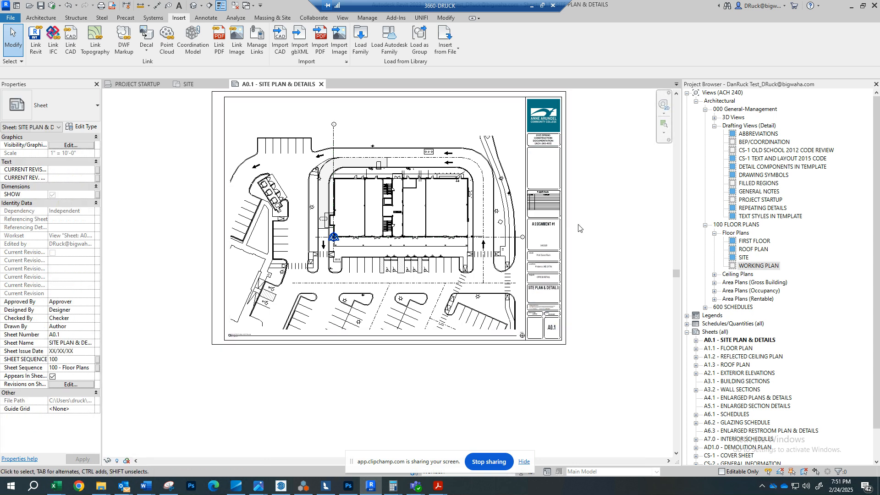
Select the title block to examine its text fields and border, and deselect it
scroll(578, 228, up, 4)
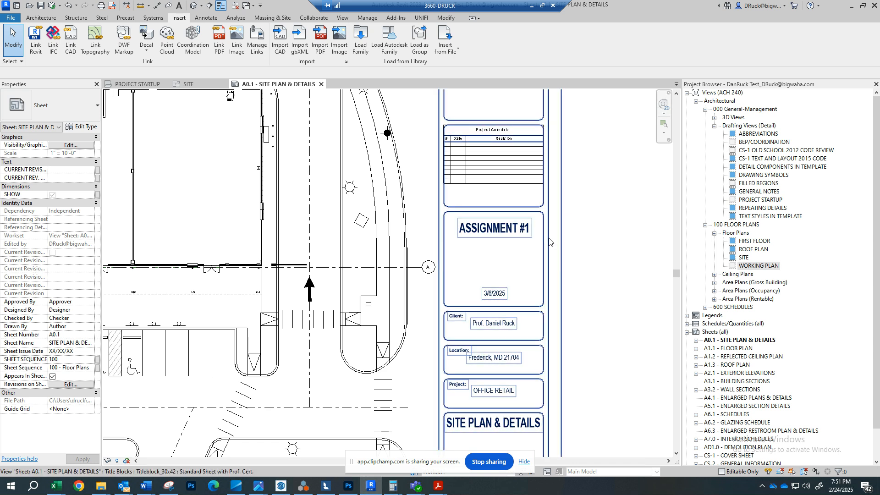
click(550, 242)
scroll(552, 242, down, 3)
scroll(554, 242, down, 4)
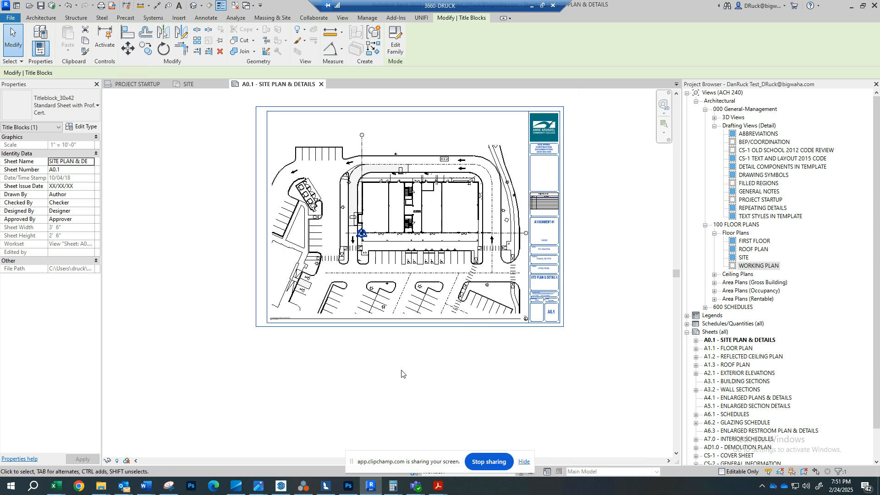
click(401, 373)
Activate the SITE view again within sheet A0.1 for editing
double_click(454, 221)
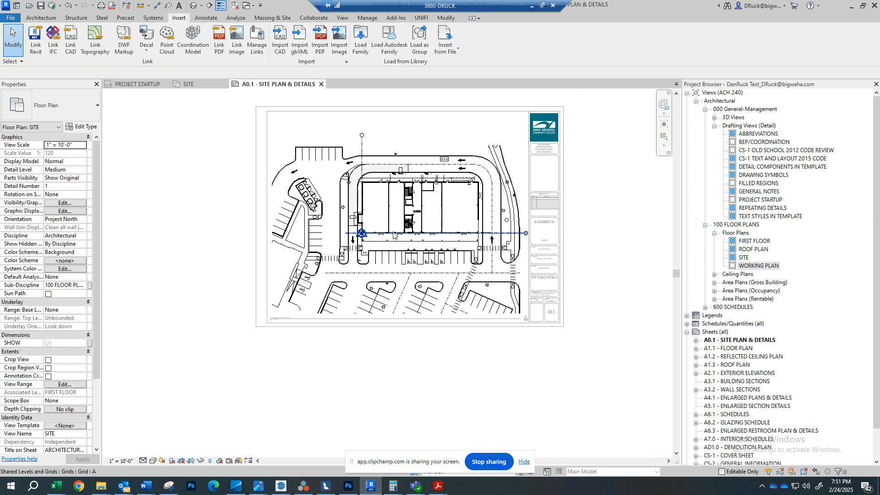
scroll(399, 216, up, 2)
scroll(463, 220, up, 3)
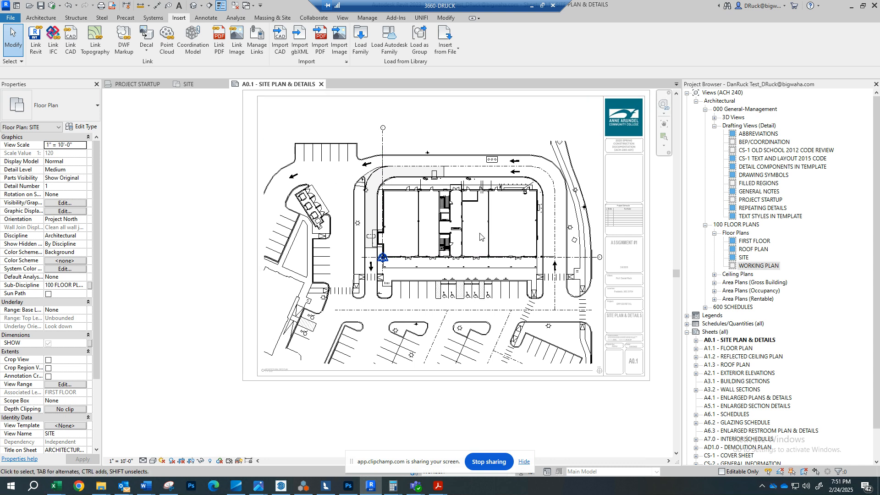
middle_drag(422, 242, 448, 211)
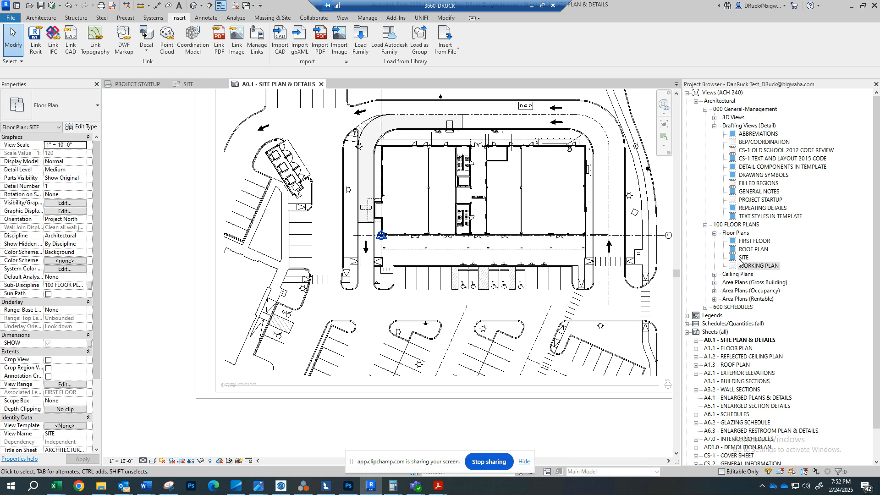
scroll(413, 288, up, 3)
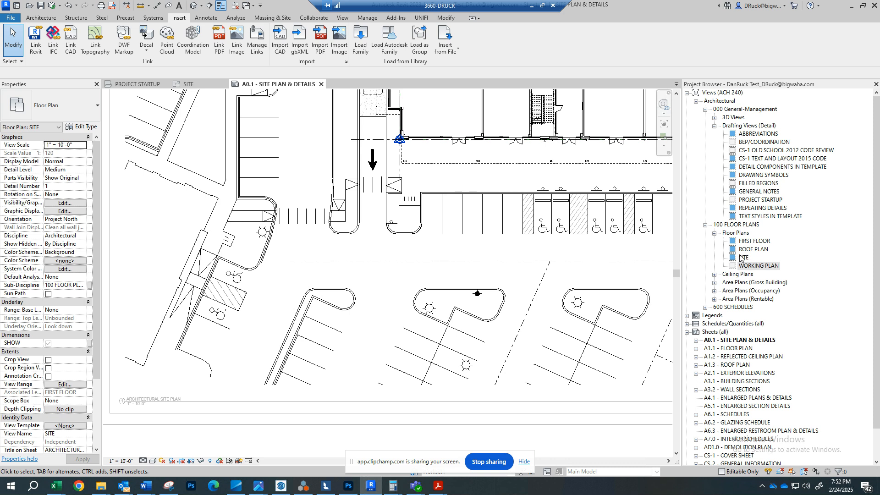
scroll(422, 213, down, 3)
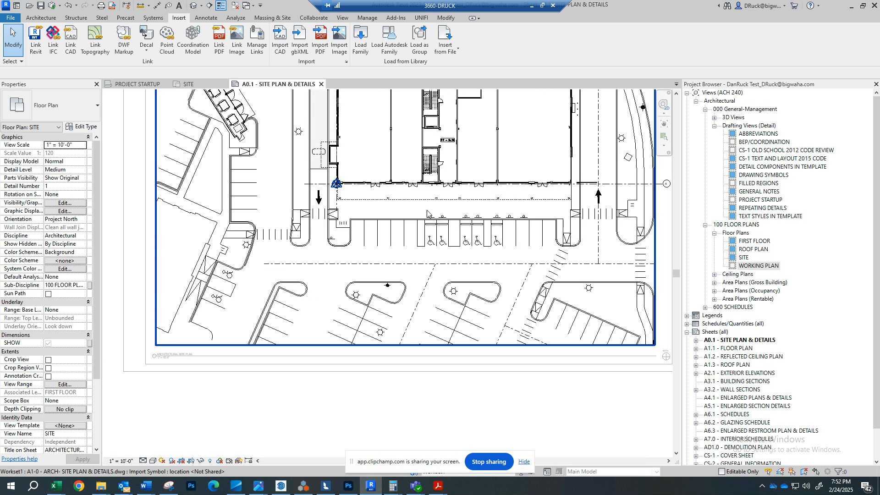
Add the text note "HANDICAP PARKING" below the accessible stalls, with a one-segment leader pointing to the leftmost wheelchair symbol
click(206, 17)
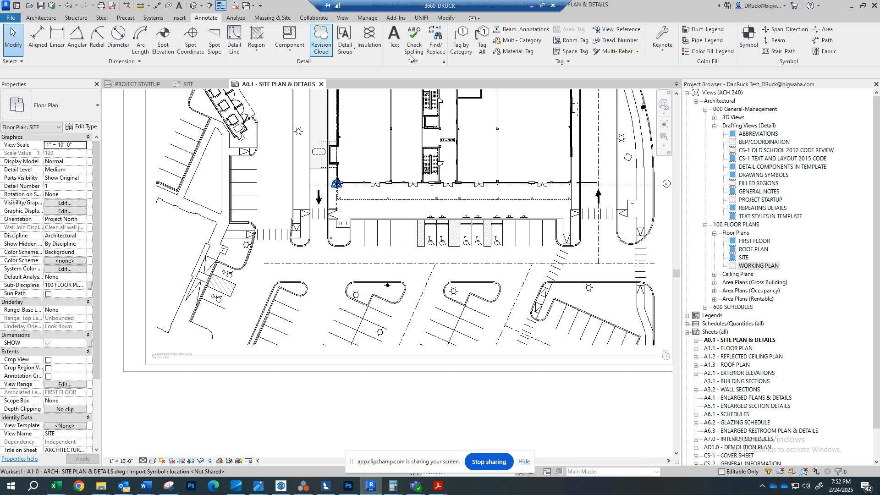
click(395, 38)
scroll(440, 196, up, 5)
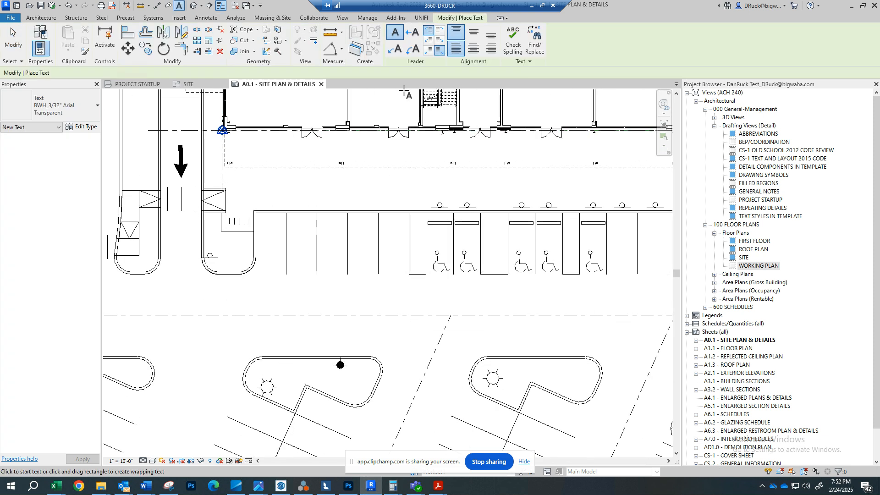
click(412, 32)
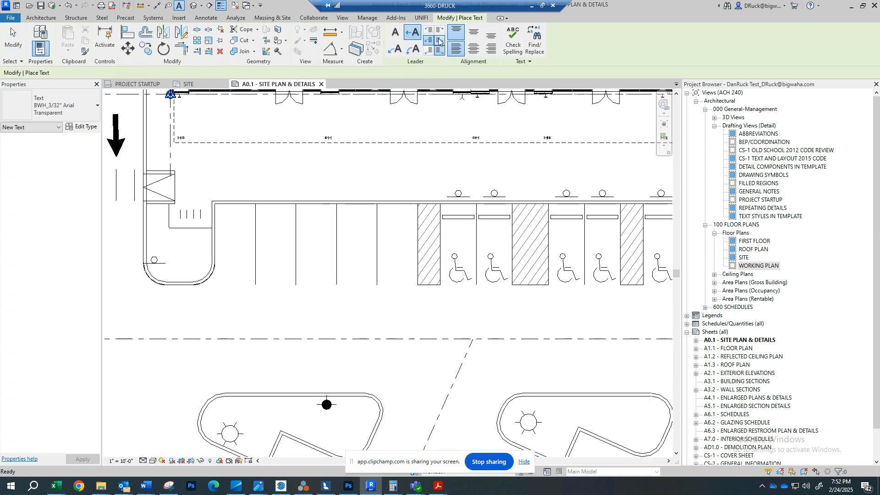
mouse_move(454, 287)
middle_down()
mouse_move(489, 266)
mouse_move(430, 231)
middle_up()
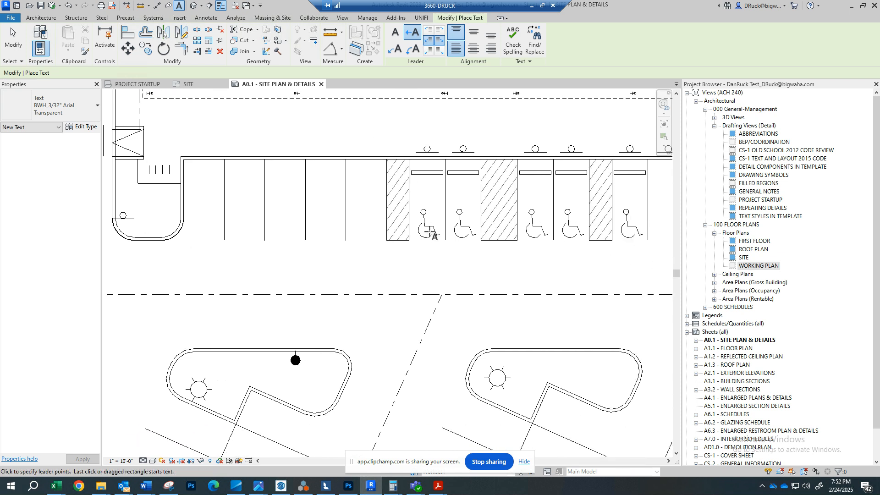
click(461, 261)
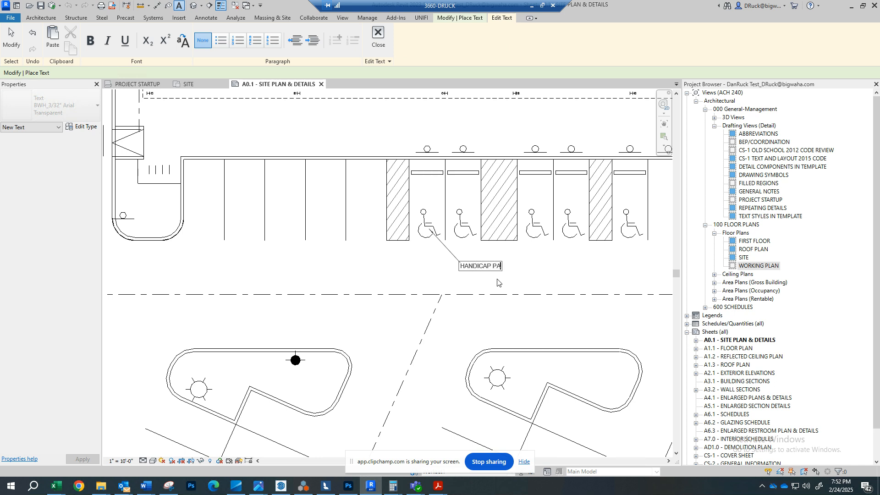
click(567, 260)
key(Escape)
Bend the HANDICAP PARKING note's leader to form a short horizontal landing beside the text
click(481, 267)
scroll(438, 254, up, 3)
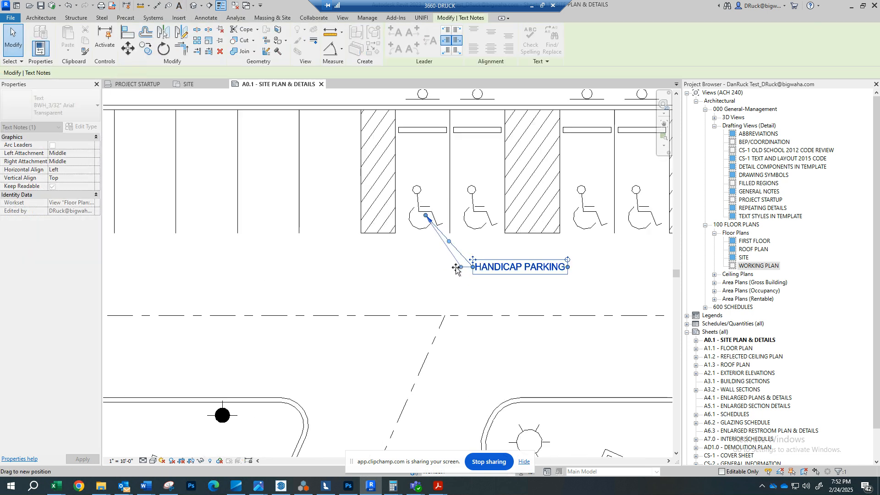
key(Escape)
scroll(470, 232, down, 5)
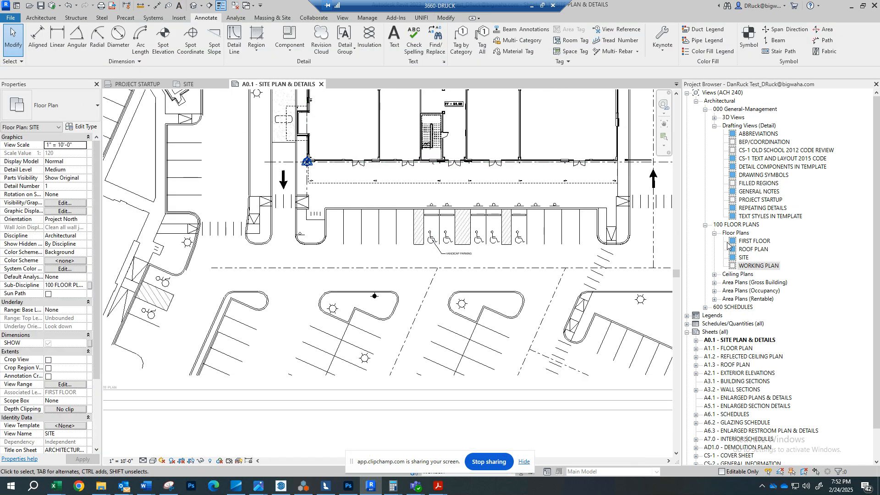
Open the SITE floor plan view and check the HANDICAP PARKING note at the accessible stalls
double_click(744, 257)
scroll(503, 308, up, 5)
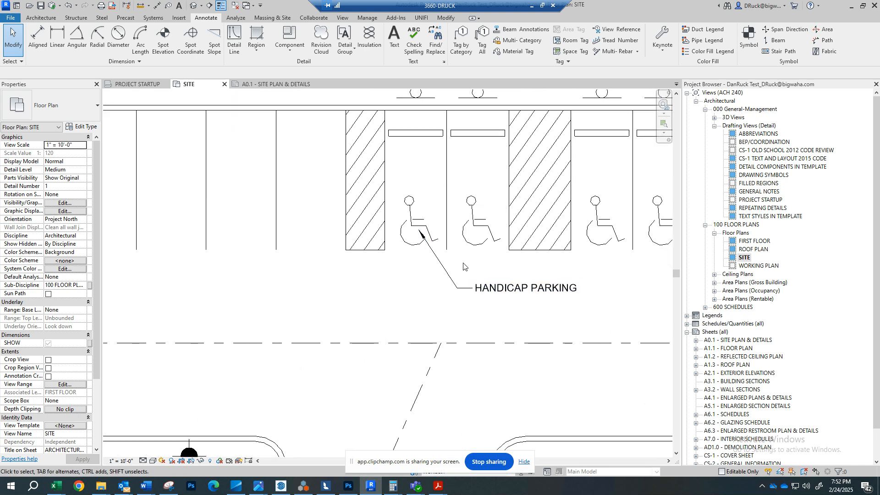
middle_drag(461, 285, 468, 264)
scroll(348, 230, down, 2)
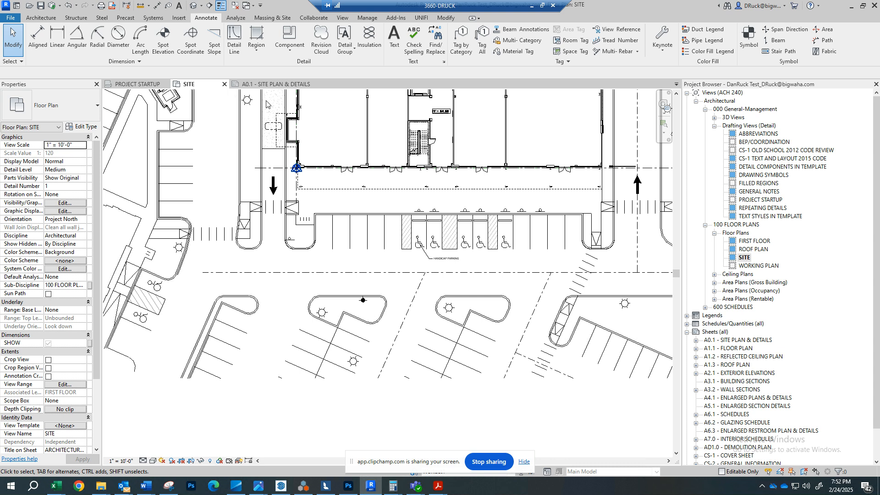
Compare how the HANDICAP PARKING note appears on sheet A0.1 and in the SITE floor plan view
click(297, 85)
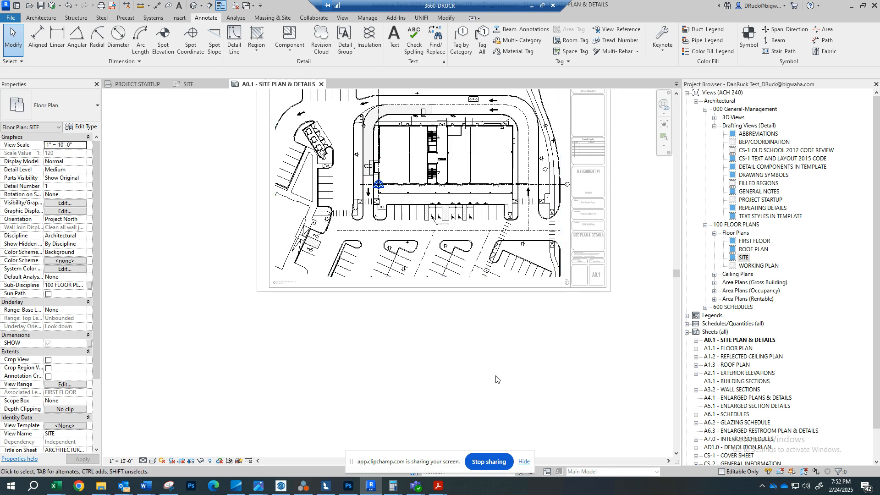
scroll(527, 247, up, 3)
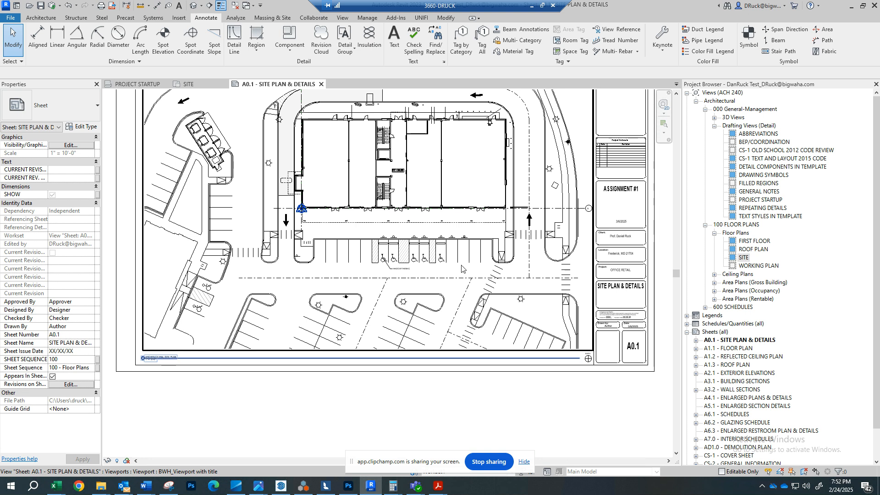
scroll(527, 202, down, 1)
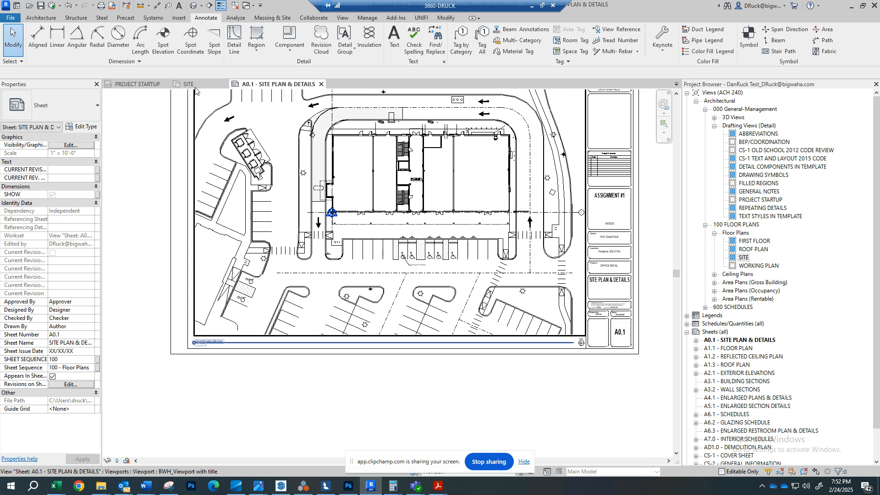
click(197, 85)
scroll(350, 197, down, 4)
click(276, 85)
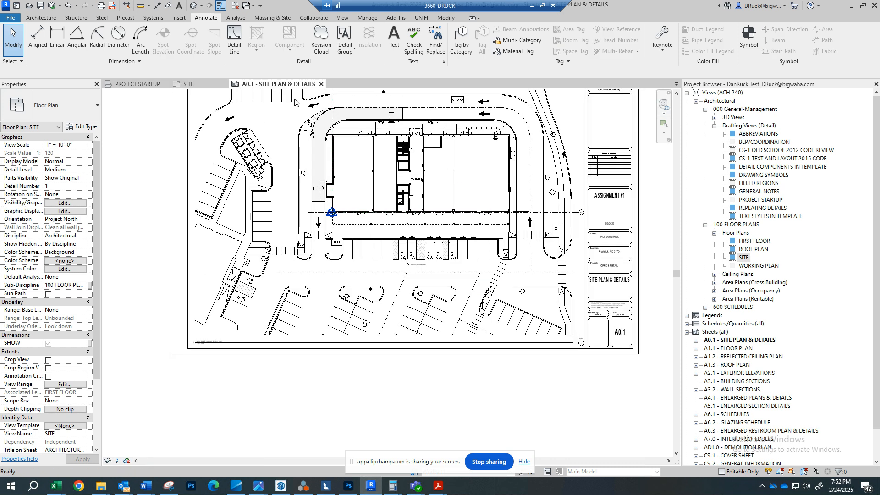
scroll(419, 205, down, 1)
scroll(418, 203, down, 2)
scroll(542, 226, up, 2)
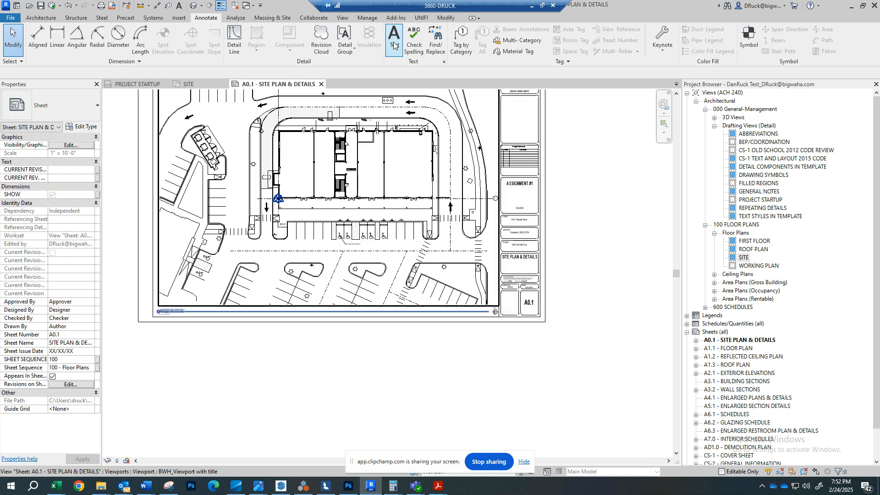
Add a "HANDICAP PARKING" text note directly on sheet A0.1, with a leader pointing to the fourth wheelchair symbol
click(394, 41)
scroll(365, 191, up, 6)
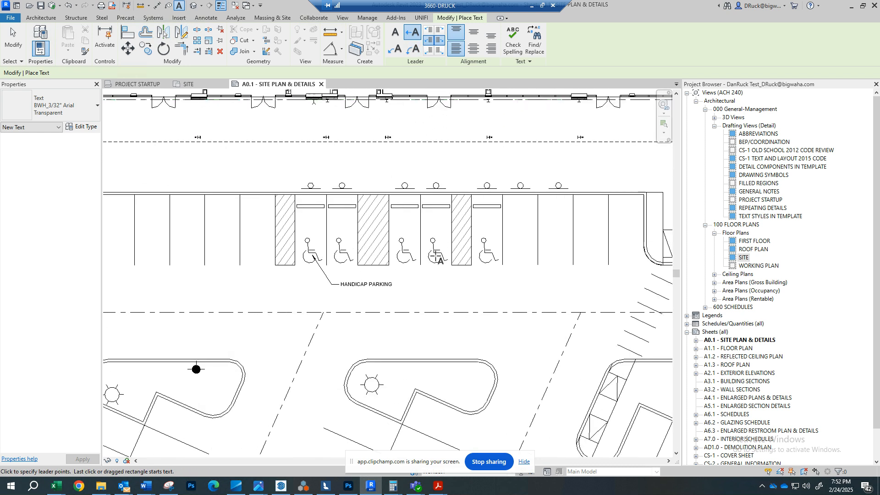
click(457, 277)
scroll(459, 280, down, 5)
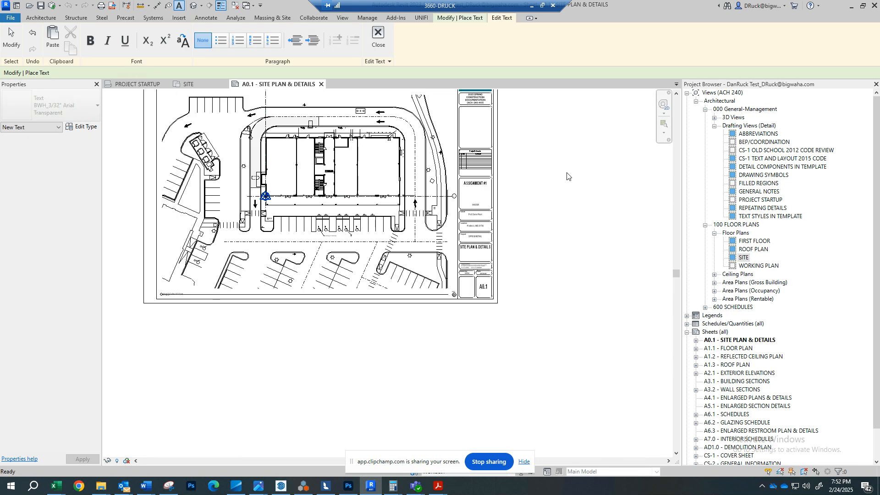
scroll(379, 214, up, 5)
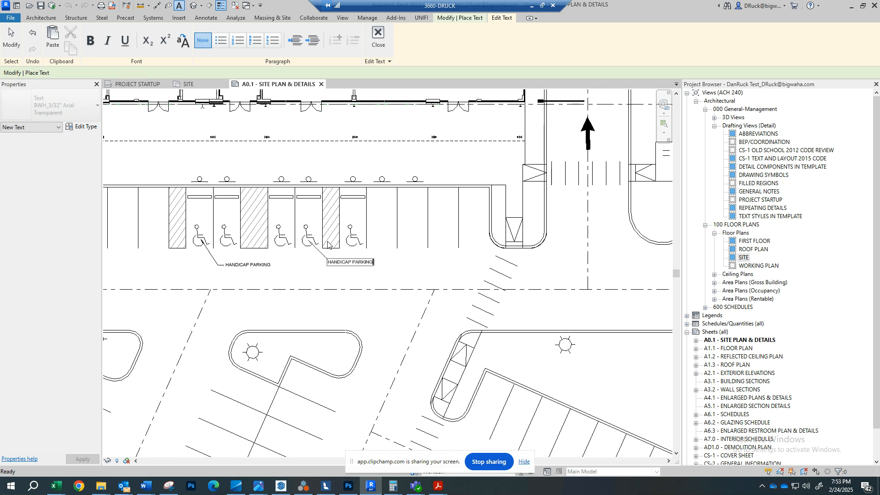
click(393, 261)
key(Escape)
Bend the leader of the sheet-level HANDICAP PARKING note into a short horizontal landing beside its text
click(340, 264)
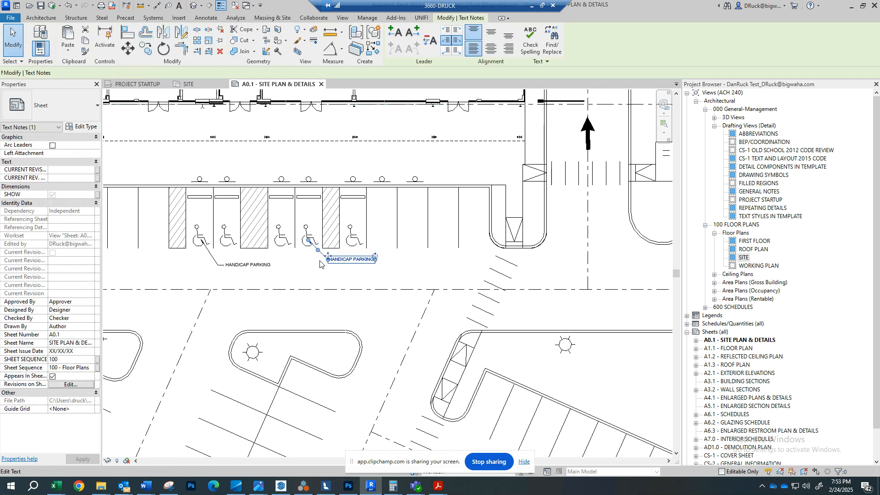
scroll(318, 261, up, 2)
drag(318, 240, 324, 259)
click(325, 277)
scroll(353, 258, down, 8)
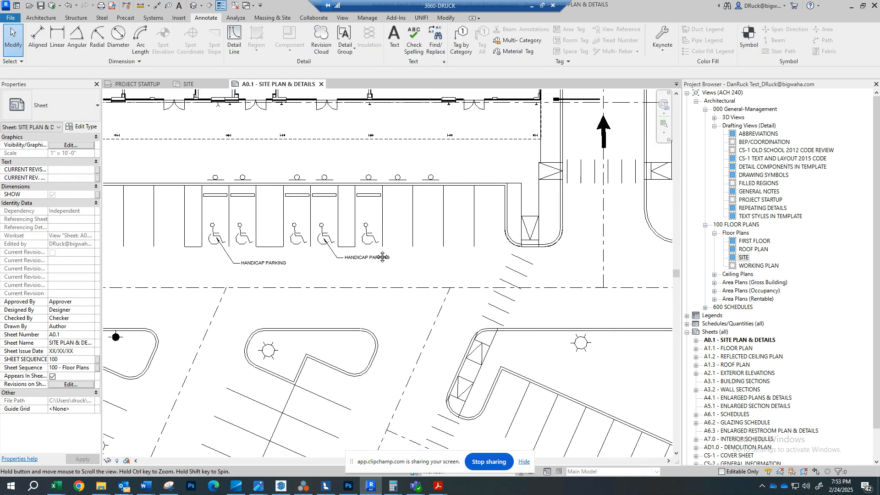
Check the SITE floor plan view for the sheet-level note and return to sheet A0.1
scroll(447, 272, up, 2)
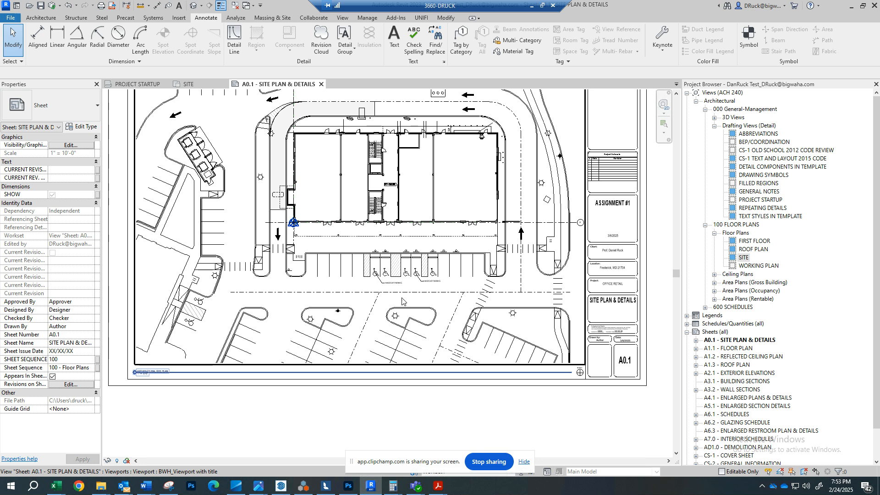
click(198, 85)
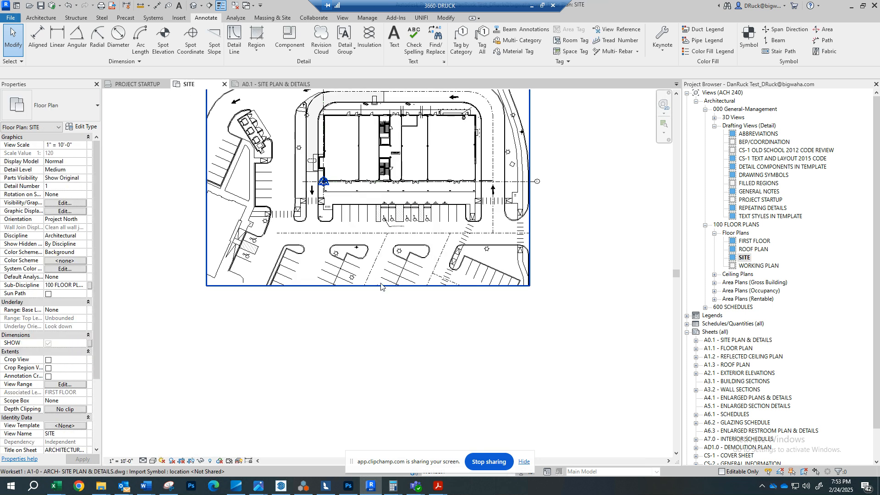
click(236, 84)
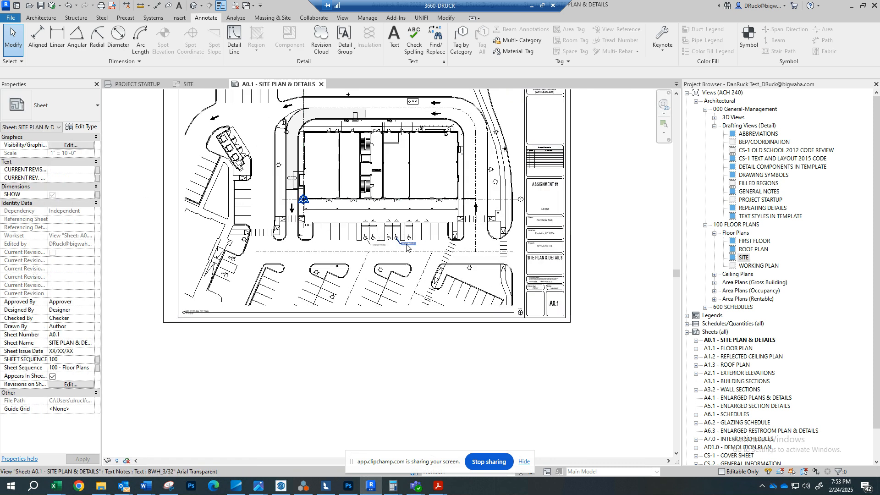
scroll(407, 247, up, 4)
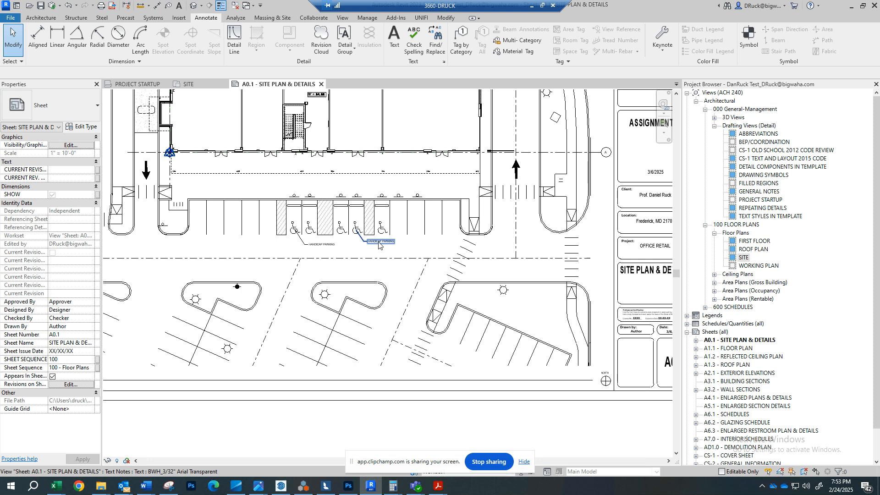
Delete the HANDICAP PARKING note placed directly on sheet A0.1 at the fourth accessible stall
click(381, 242)
scroll(382, 245, down, 3)
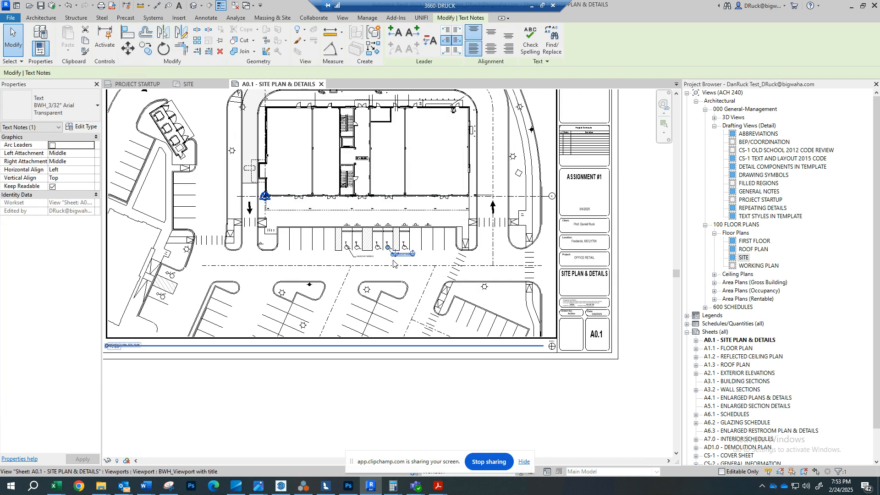
scroll(399, 251, up, 4)
drag(399, 251, 403, 254)
key(Delete)
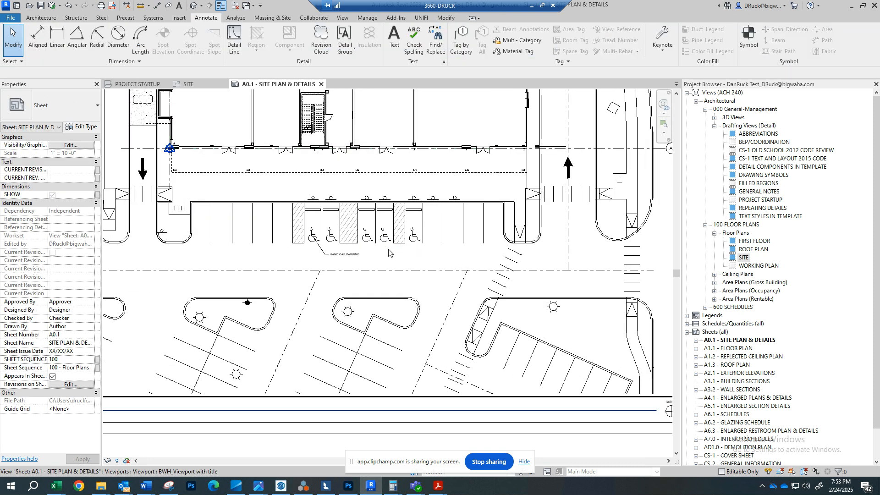
scroll(389, 251, down, 1)
middle_drag(389, 252, 406, 263)
scroll(396, 257, up, 2)
scroll(397, 260, down, 3)
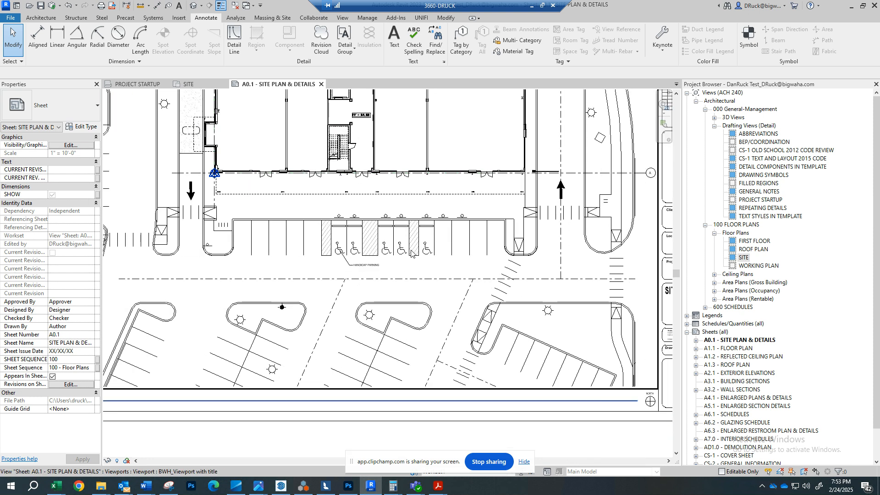
Activate the SITE view within sheet A0.1 and compare its HANDICAP PARKING note with the SITE floor plan view
double_click(399, 263)
scroll(401, 265, up, 3)
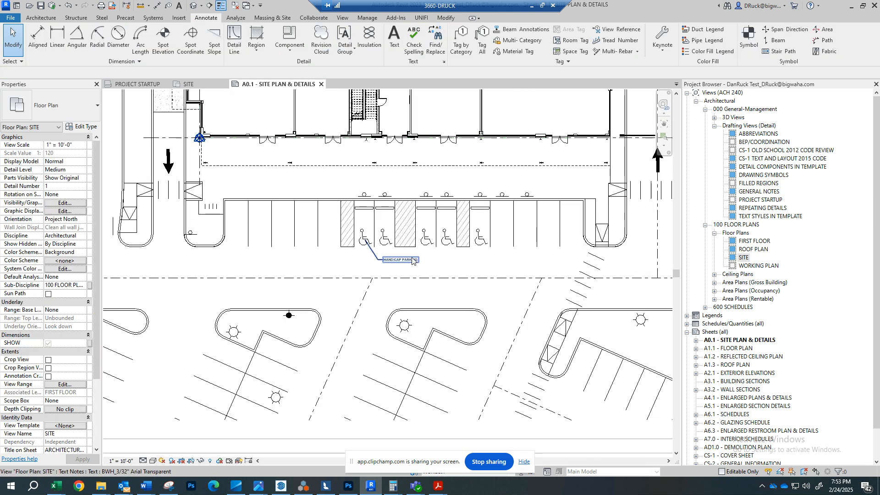
click(194, 85)
scroll(437, 231, down, 1)
scroll(458, 294, down, 4)
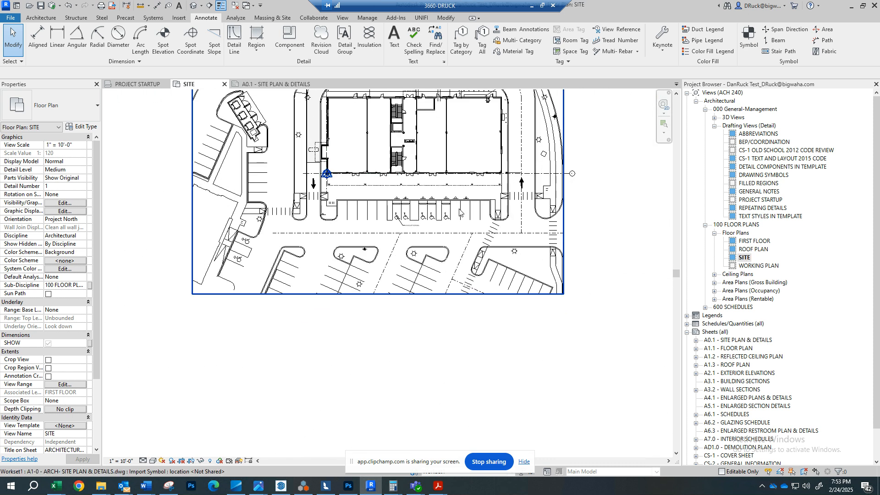
click(272, 84)
scroll(460, 390, down, 2)
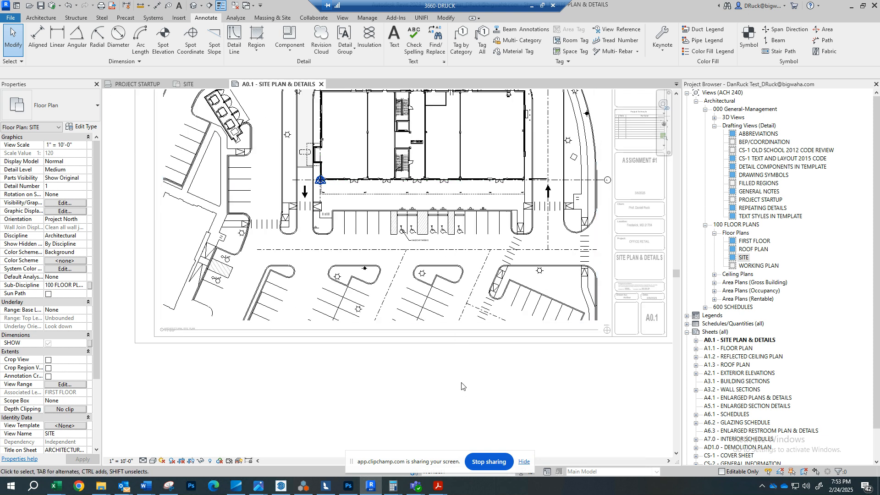
Deactivate the view and turn on Crop View, Crop Region Visible and Annotation Crop for the SITE viewport
double_click(462, 384)
scroll(458, 366, down, 1)
click(447, 263)
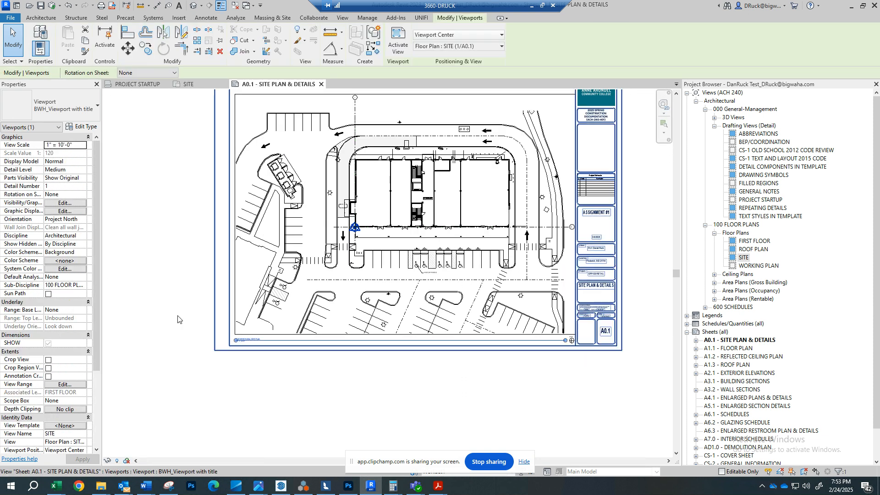
click(48, 360)
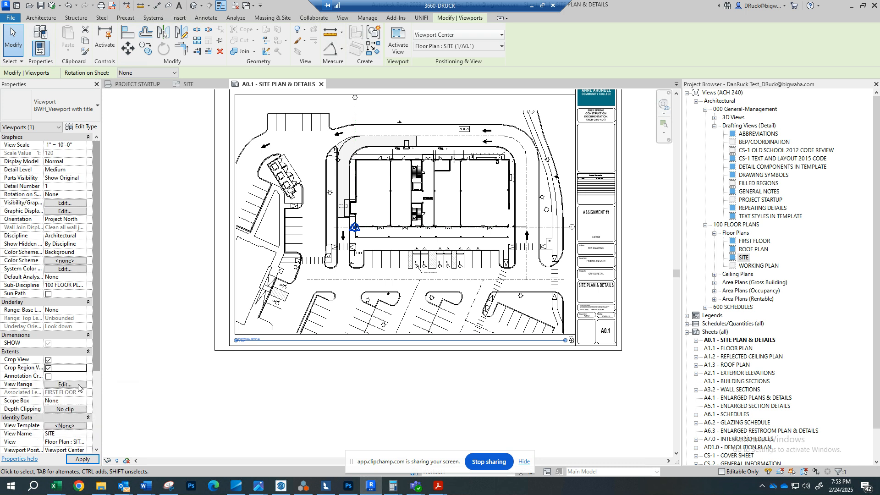
click(57, 377)
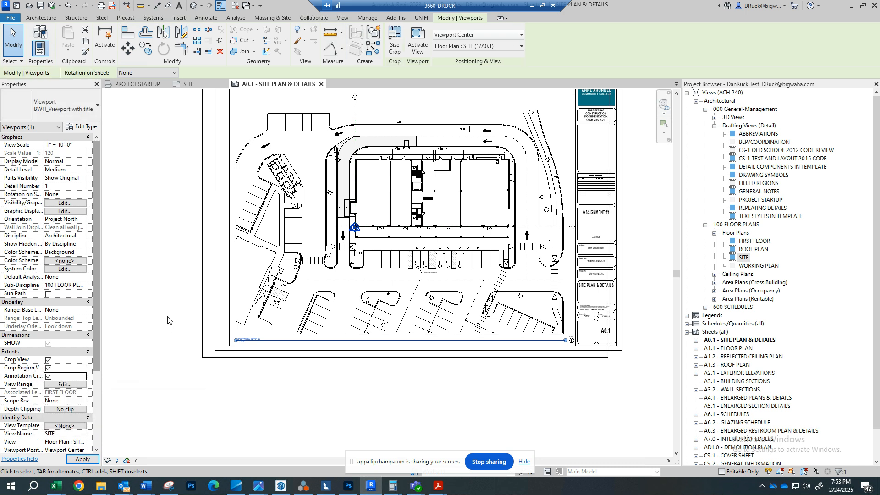
middle_drag(220, 265, 250, 304)
click(161, 289)
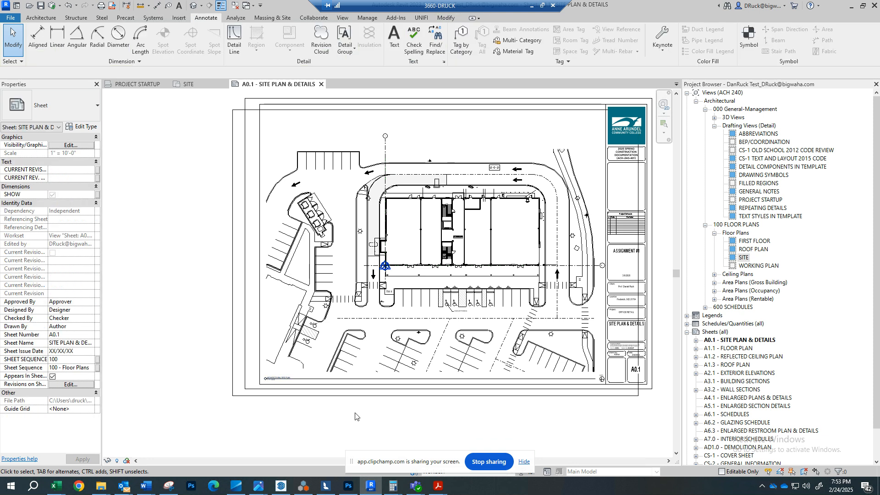
Activate the SITE view on sheet A0.1 and examine the extents of its crop and annotation crop boundaries
scroll(354, 415, down, 1)
double_click(310, 339)
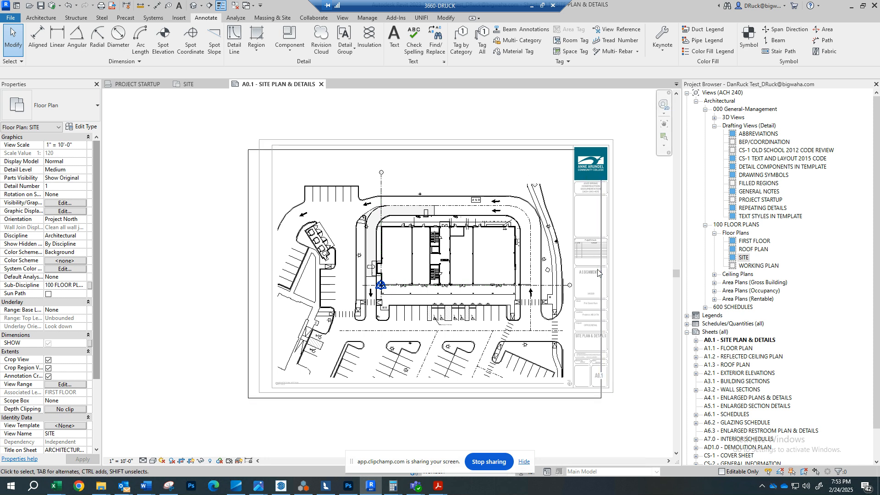
scroll(600, 269, up, 1)
scroll(646, 276, down, 2)
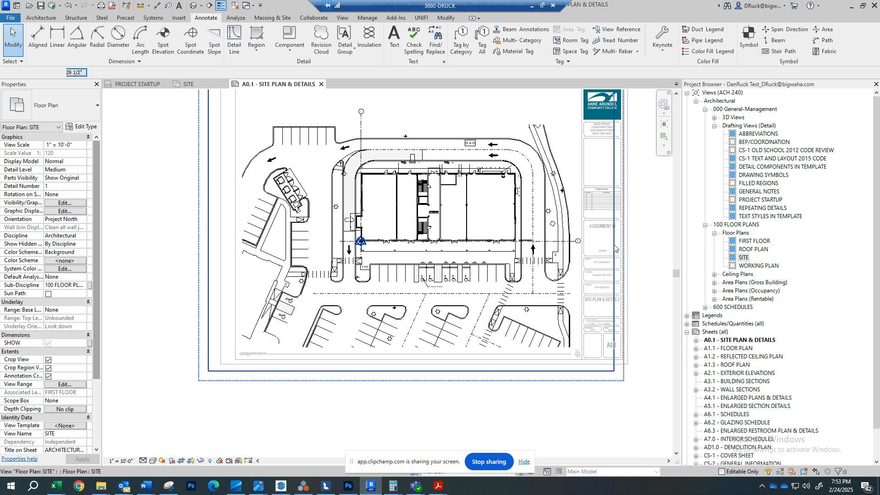
click(615, 248)
middle_drag(614, 232, 592, 269)
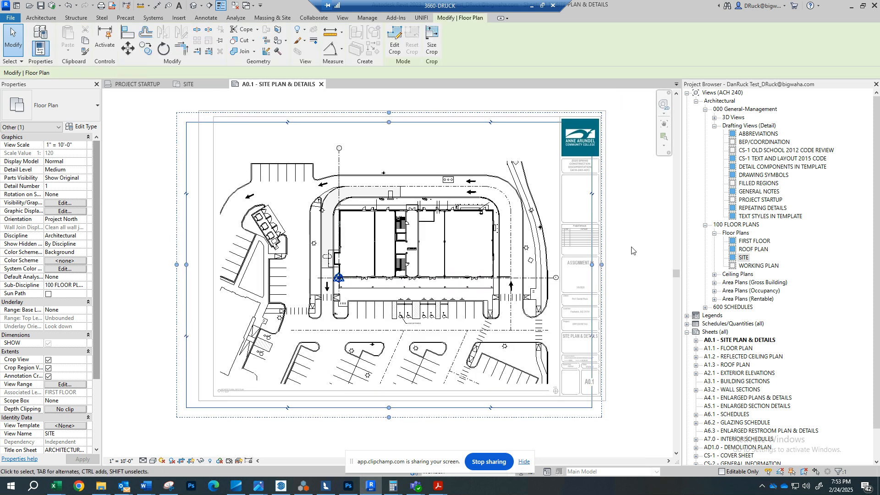
click(632, 250)
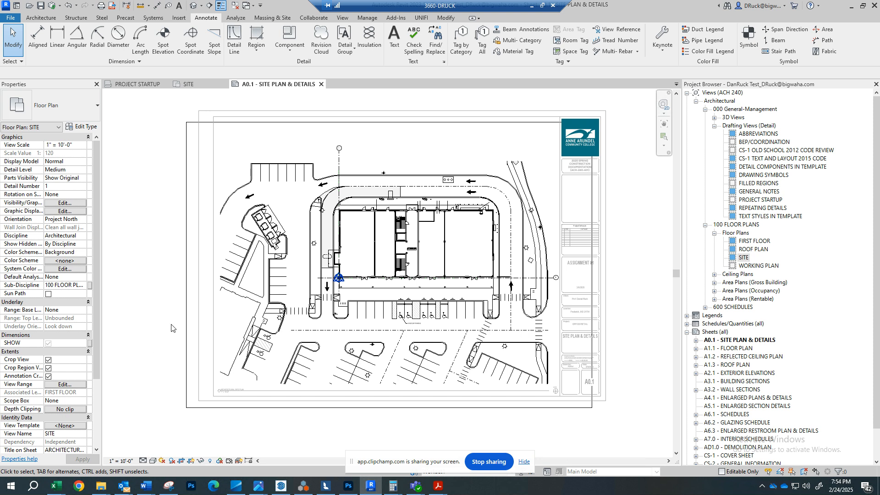
Pull in all four sides of the SITE view's crop region so it sits close around the imported site plan
click(186, 293)
drag(187, 265, 216, 264)
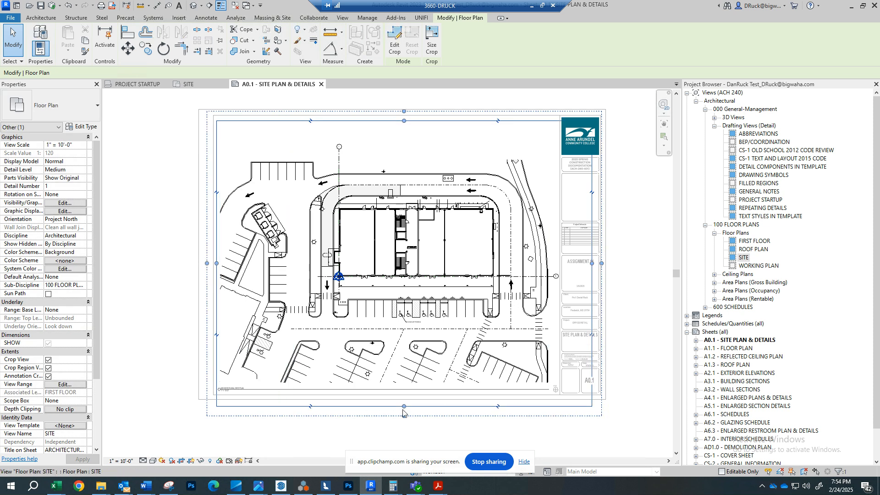
drag(404, 406, 415, 388)
drag(591, 254, 557, 253)
drag(387, 121, 387, 134)
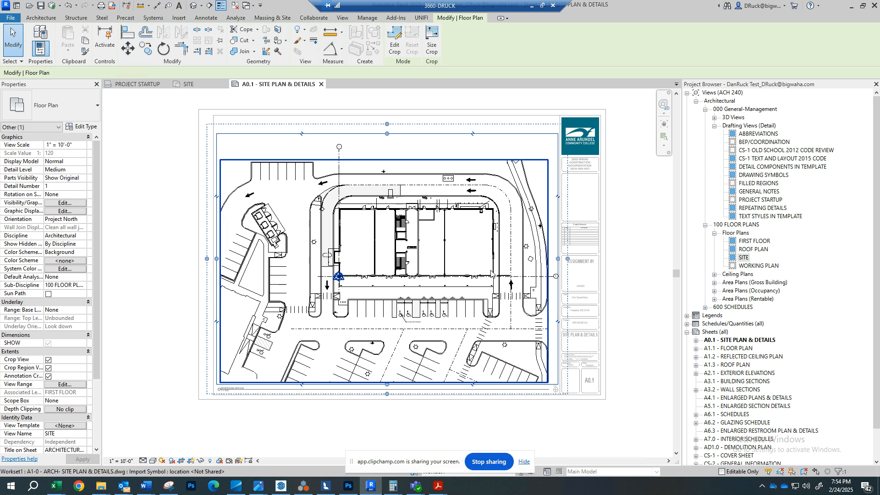
Copy the HANDICAP PARKING note with its leader to the crosswalk at the east end, near the crop region's edge
middle_drag(398, 347, 410, 313)
scroll(410, 317, up, 1)
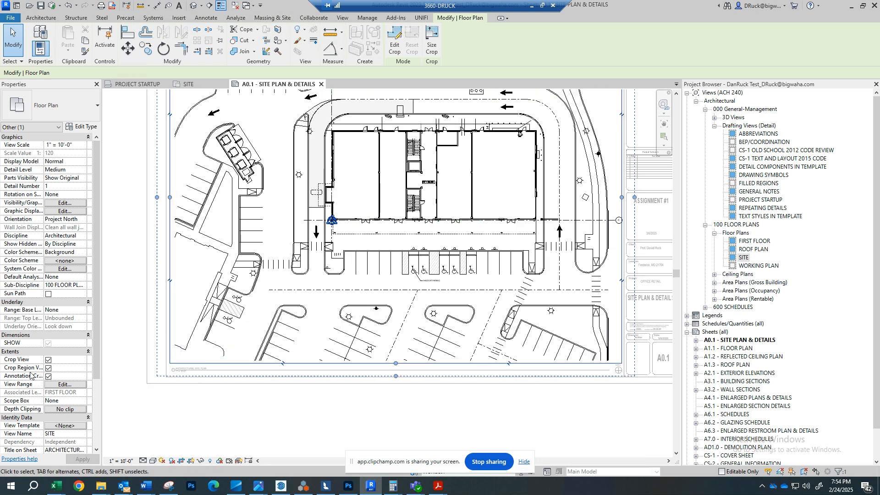
scroll(403, 277, up, 1)
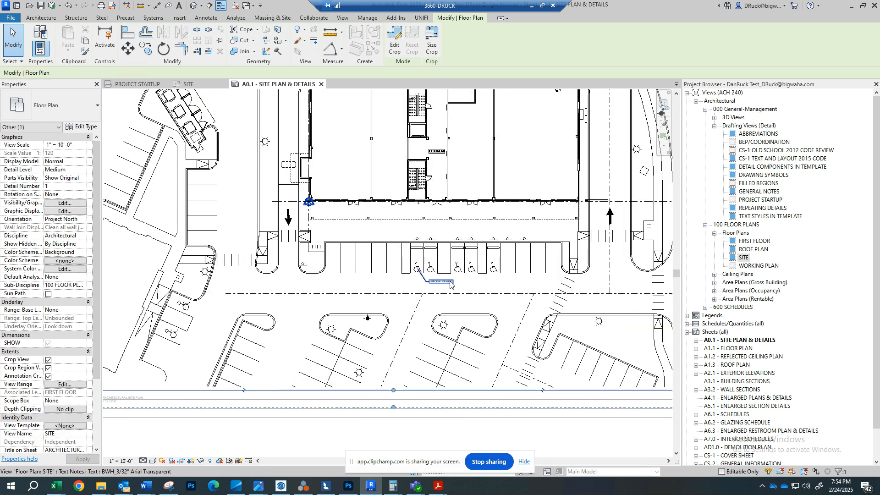
click(450, 282)
middle_drag(497, 279, 415, 307)
scroll(417, 304, down, 1)
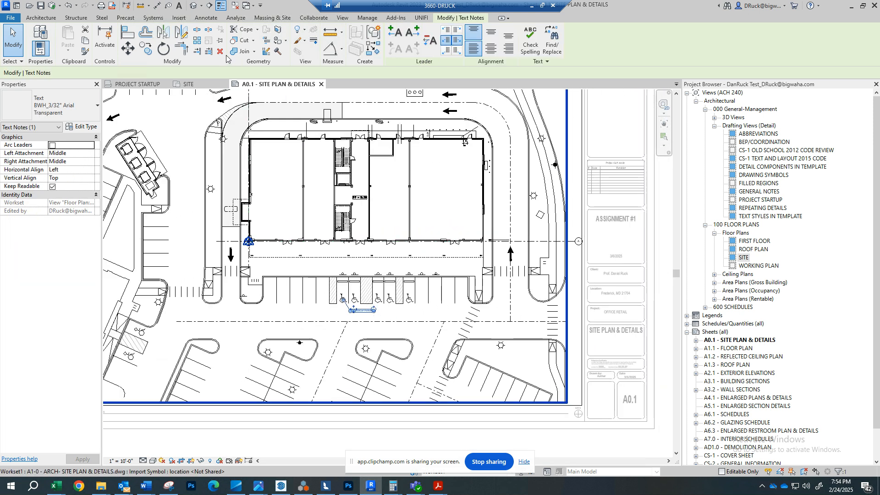
click(148, 49)
scroll(376, 302, up, 3)
click(374, 314)
middle_drag(591, 312, 442, 300)
scroll(526, 305, up, 4)
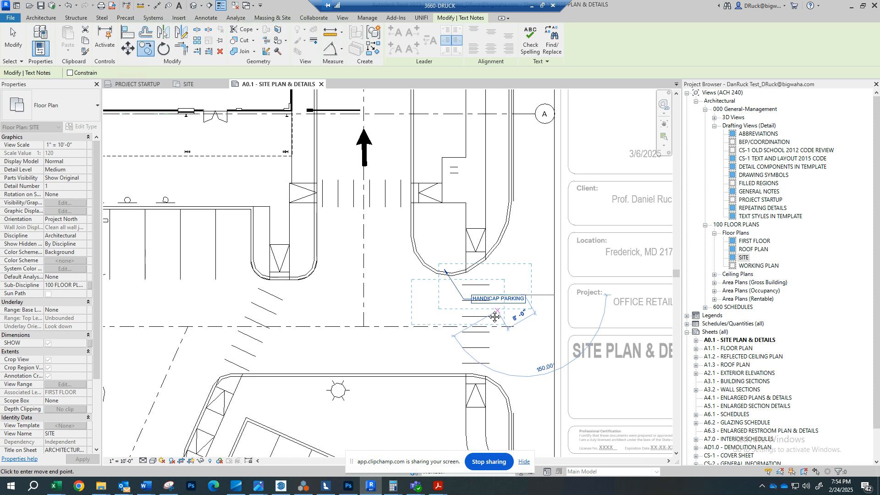
middle_drag(493, 312, 472, 310)
click(563, 294)
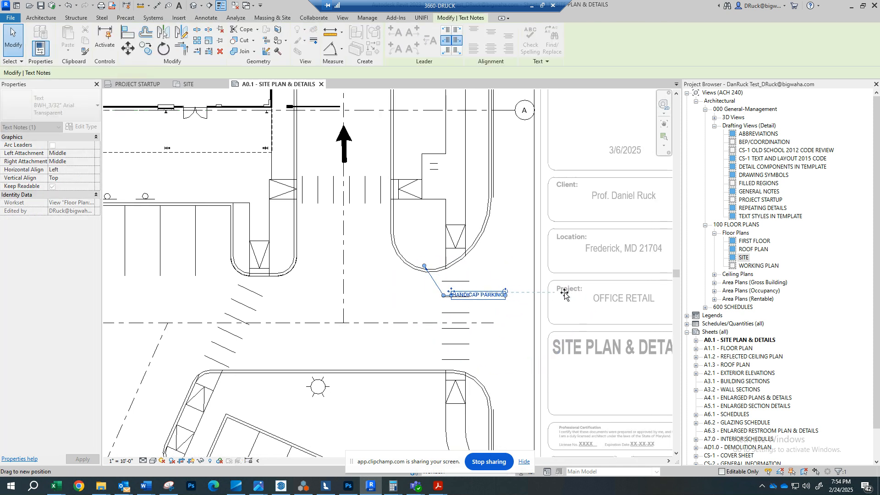
Move the copied HANDICAP PARKING note farther east and widen the SITE view's annotation crop on that side to take it in
drag(558, 292, 570, 299)
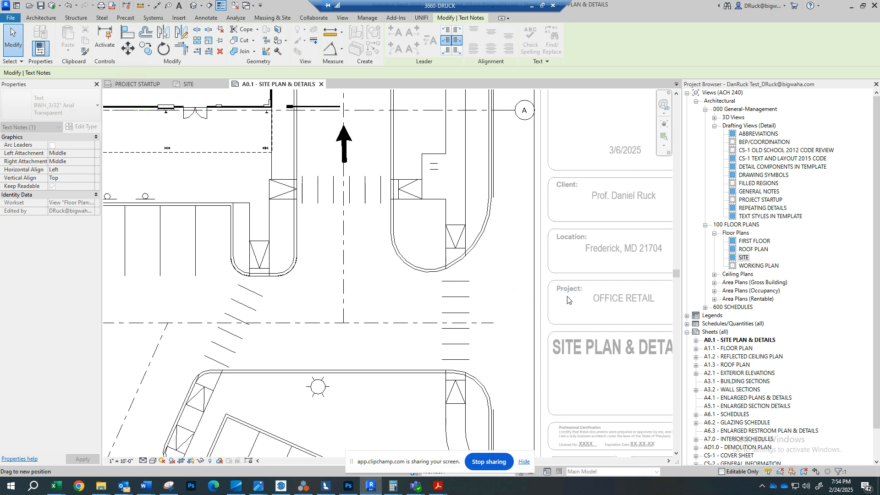
click(532, 271)
scroll(530, 271, down, 1)
drag(535, 95, 539, 95)
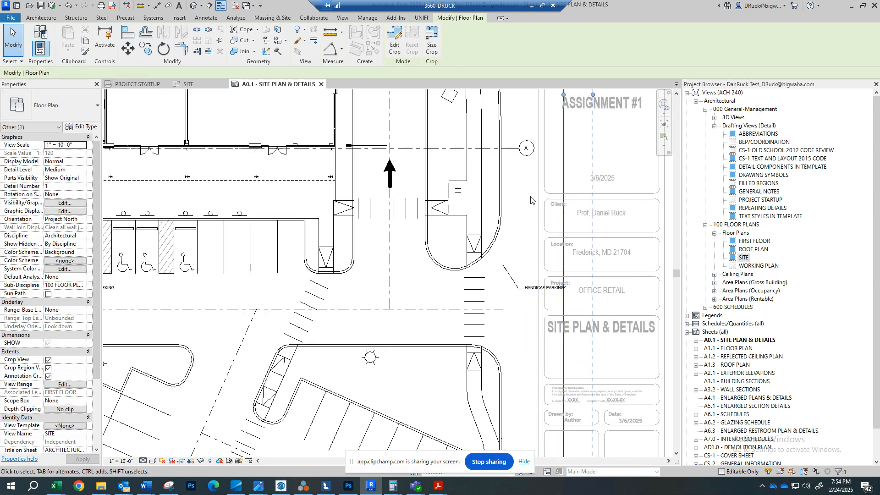
middle_drag(530, 200, 482, 264)
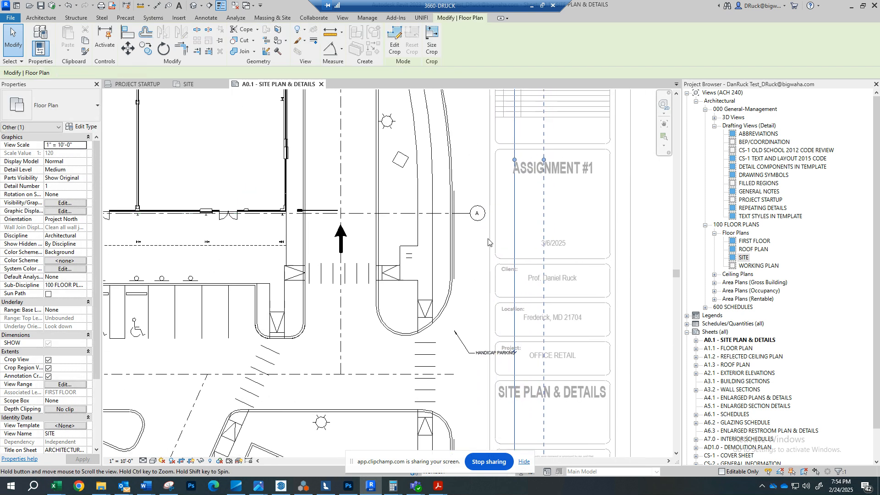
Delete the copied HANDICAP PARKING note near the east crosswalk and set the crop region's east side close to the site plan
click(486, 358)
key(Delete)
click(512, 133)
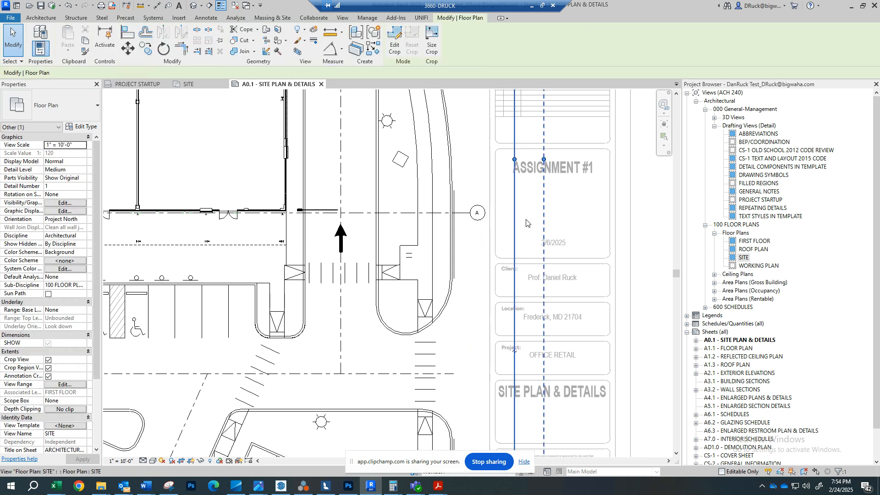
scroll(530, 234, down, 1)
drag(486, 171, 474, 171)
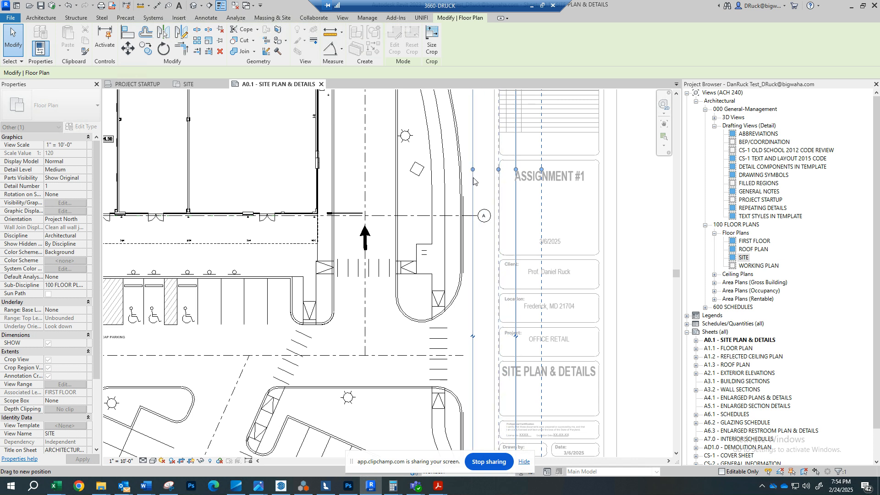
key(Escape)
Turn off Annotation Crop and Crop View for the SITE view and deactivate the view
click(48, 376)
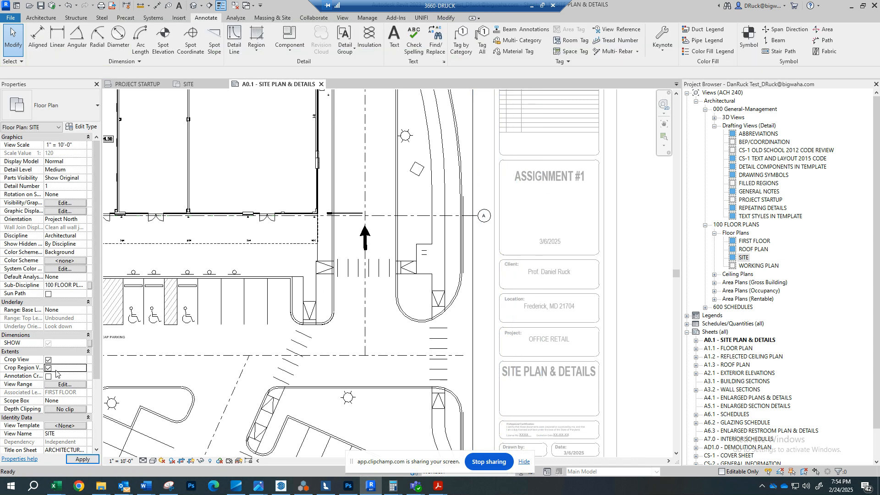
scroll(410, 325, down, 2)
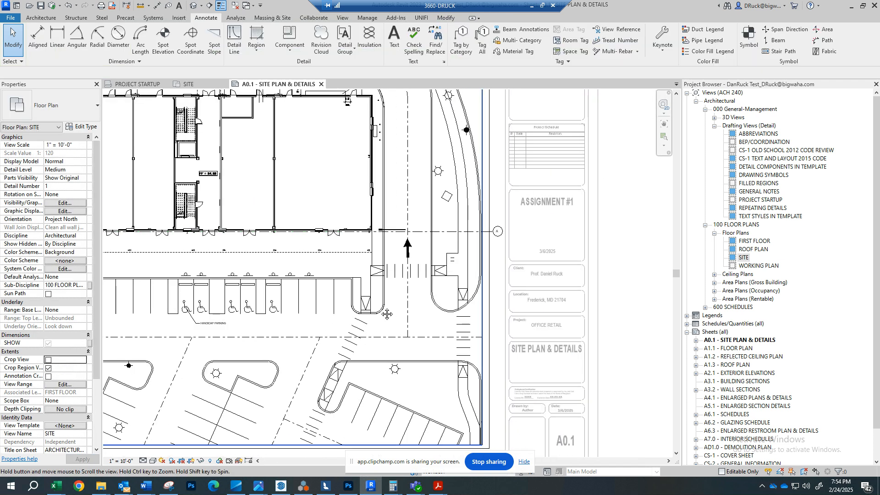
scroll(486, 320, down, 2)
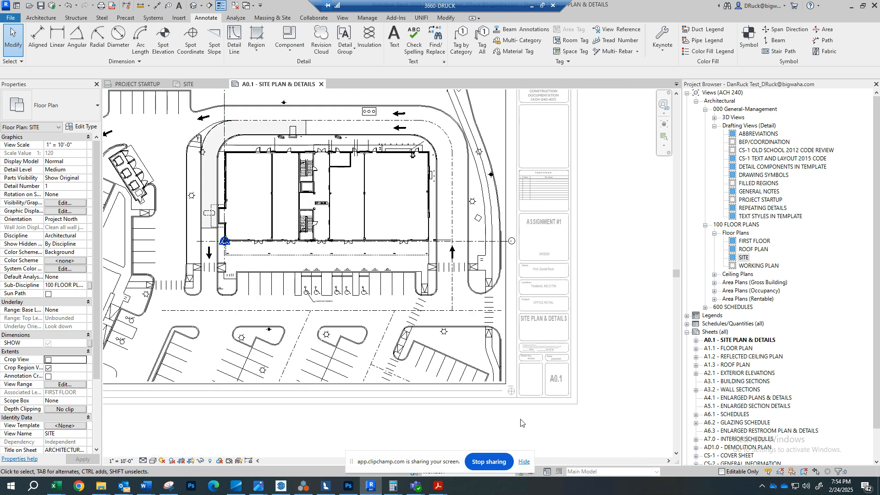
double_click(523, 420)
Reactivate the SITE view, turn Crop View on and Crop Region Visible off, and deactivate it to check the whole sheet
middle_drag(363, 363, 468, 325)
scroll(239, 310, up, 2)
middle_drag(239, 310, 273, 296)
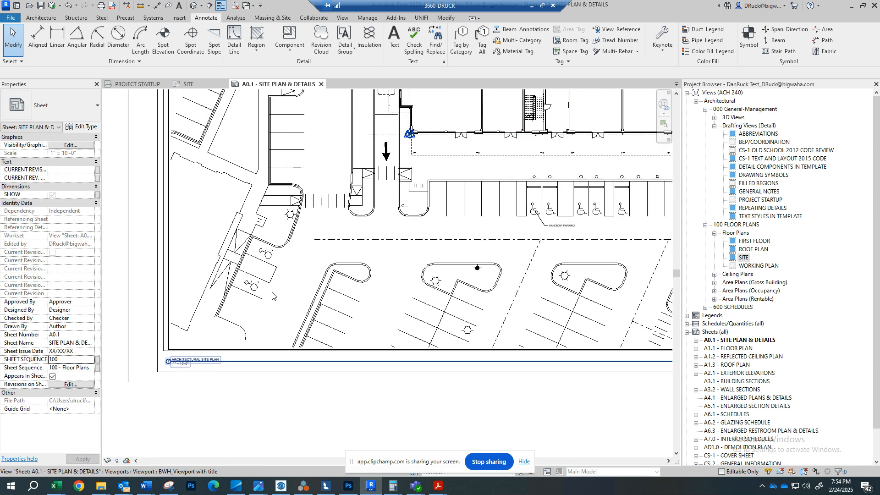
double_click(273, 296)
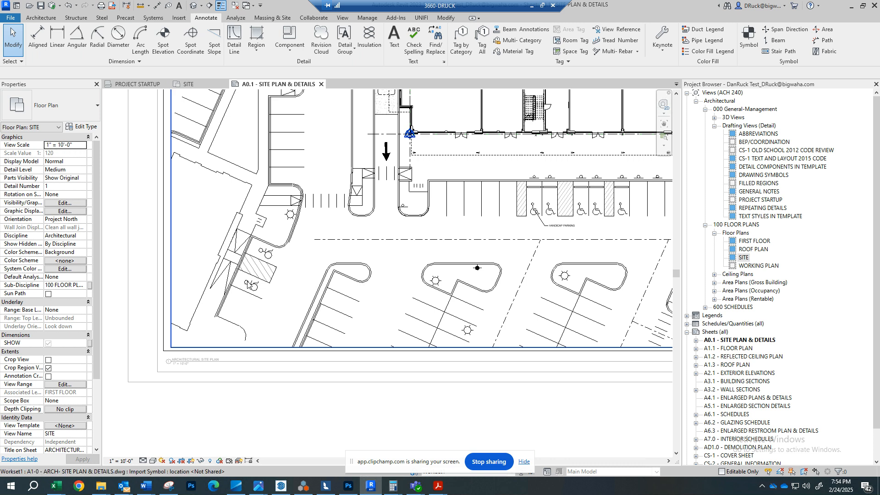
scroll(247, 283, down, 1)
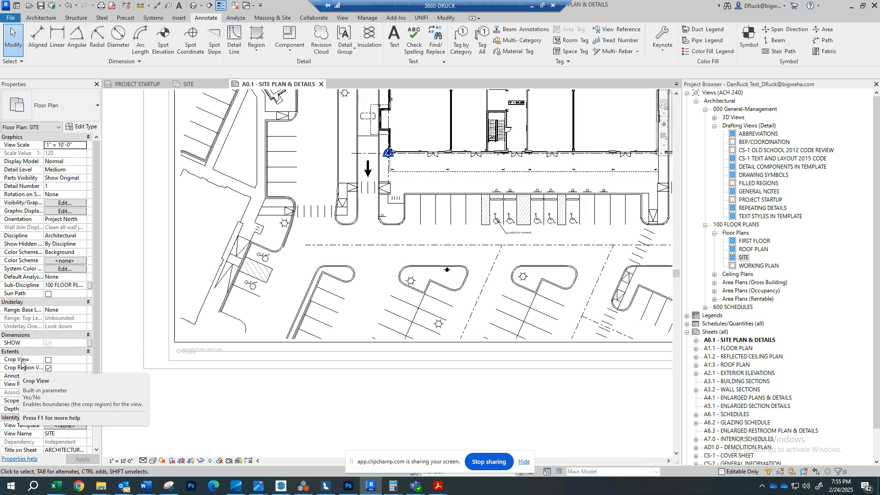
click(49, 375)
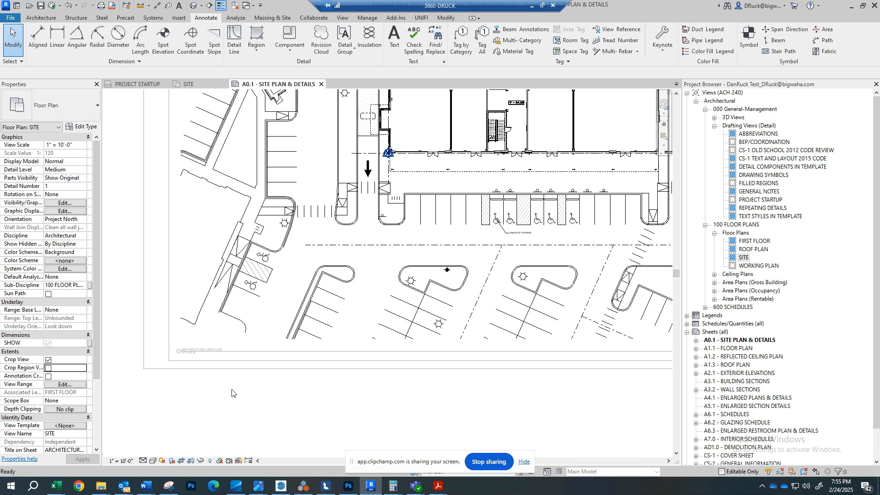
double_click(205, 395)
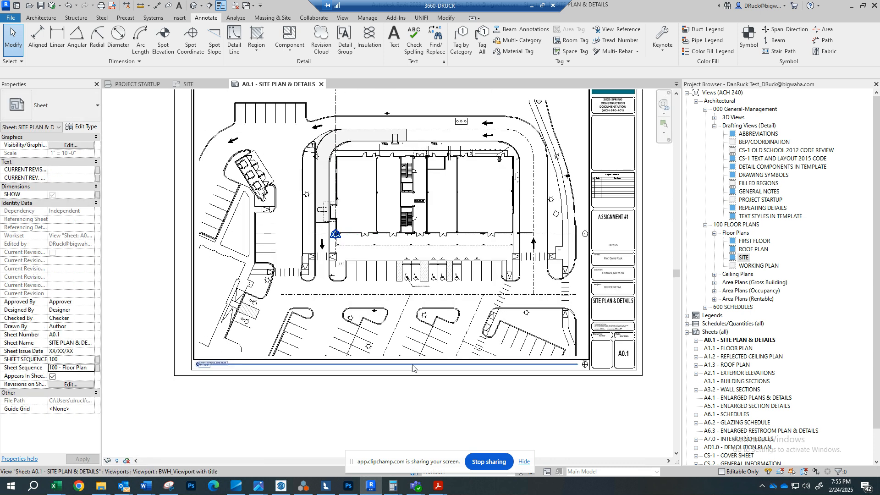
scroll(560, 201, down, 1)
scroll(280, 285, down, 1)
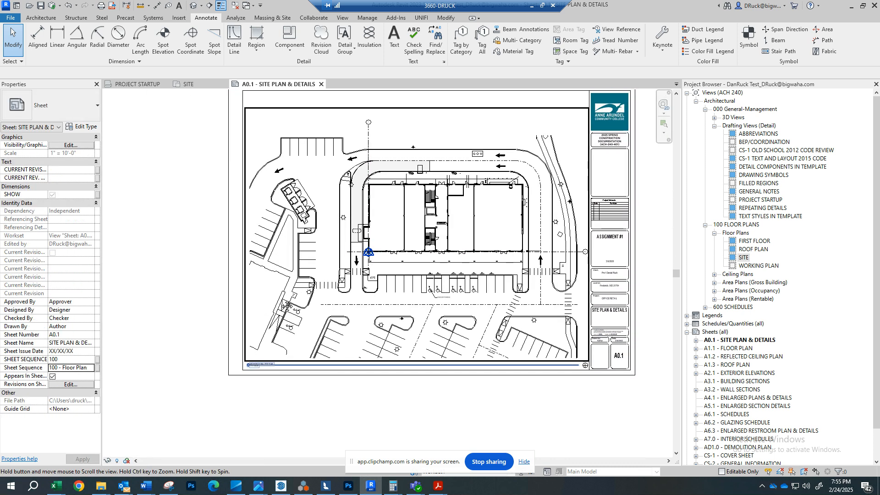
scroll(514, 275, down, 1)
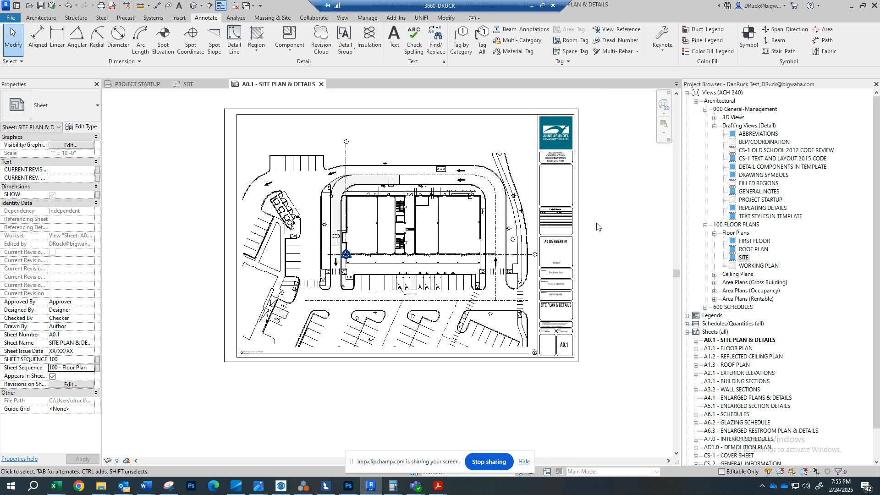
scroll(437, 222, up, 2)
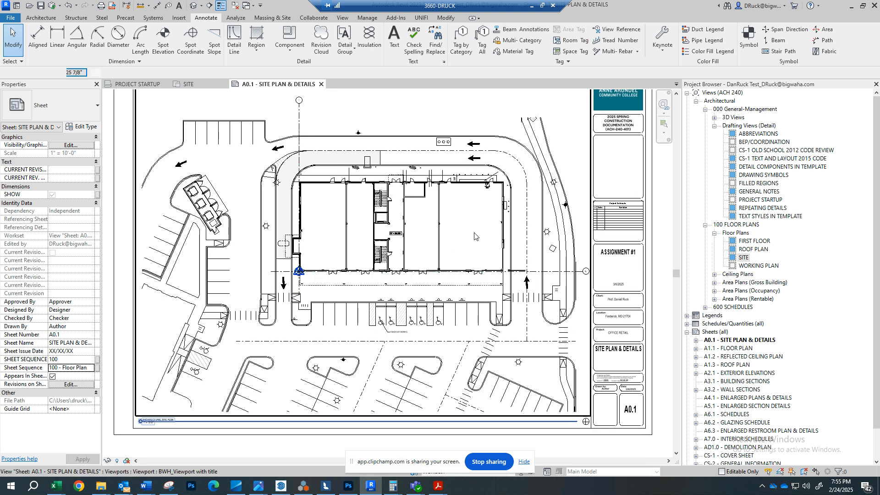
Activate the SITE view and examine the building outline, drive aisles and front parking for dimensions and notes to add
double_click(435, 218)
middle_drag(435, 215, 450, 190)
scroll(454, 188, up, 2)
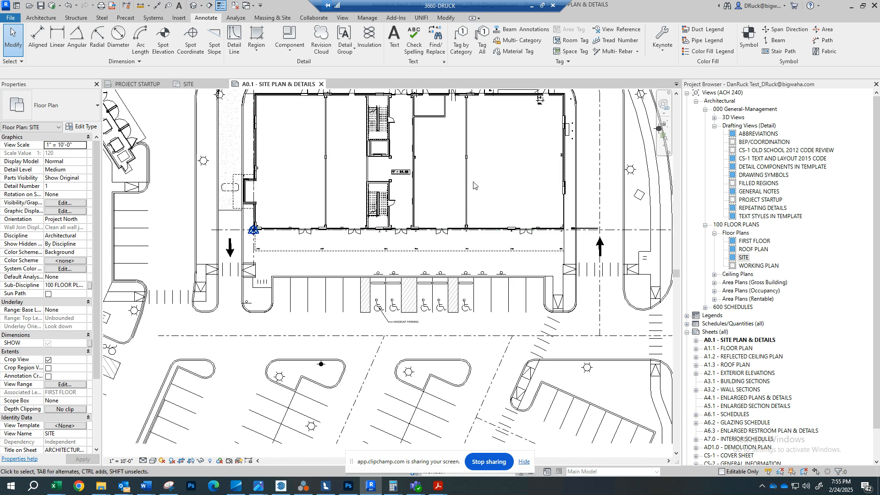
scroll(498, 210, down, 2)
middle_drag(454, 202, 492, 225)
scroll(450, 219, up, 2)
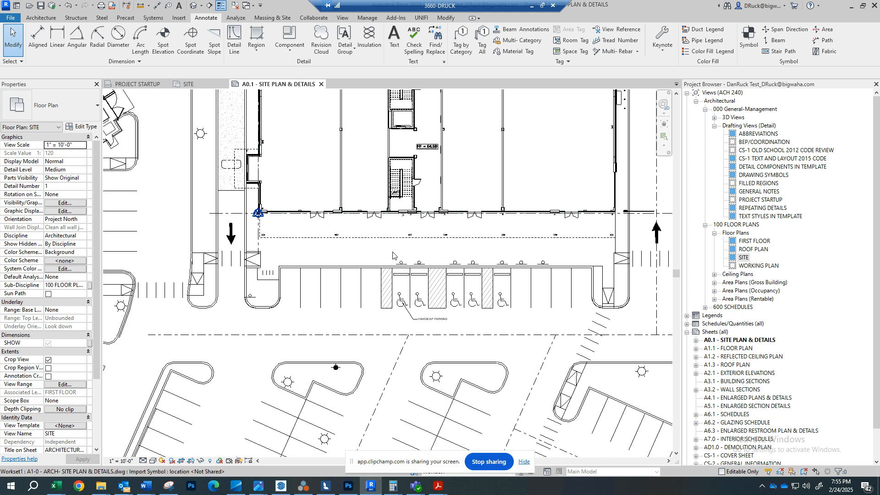
middle_drag(595, 256, 572, 266)
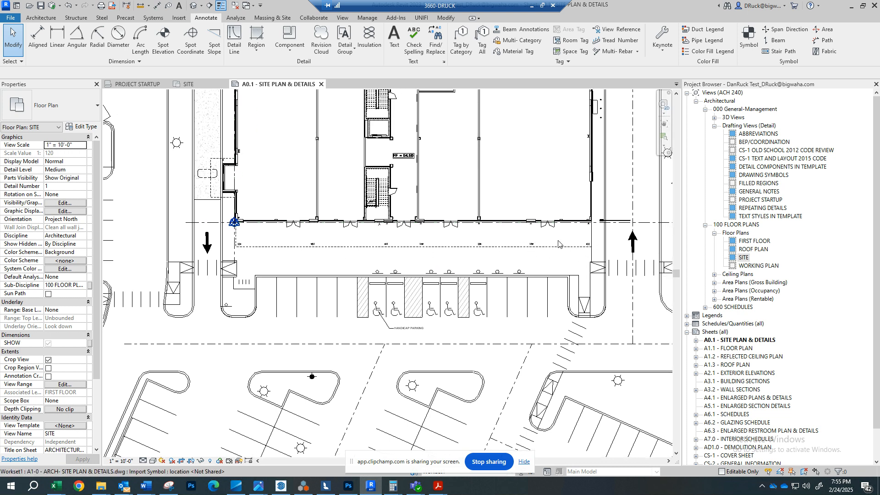
middle_drag(560, 266, 527, 258)
middle_drag(432, 223, 453, 252)
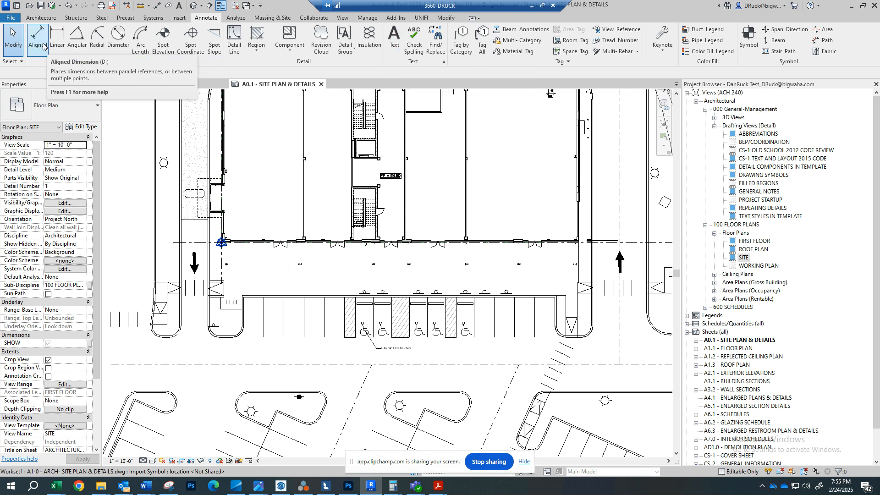
scroll(375, 189, down, 3)
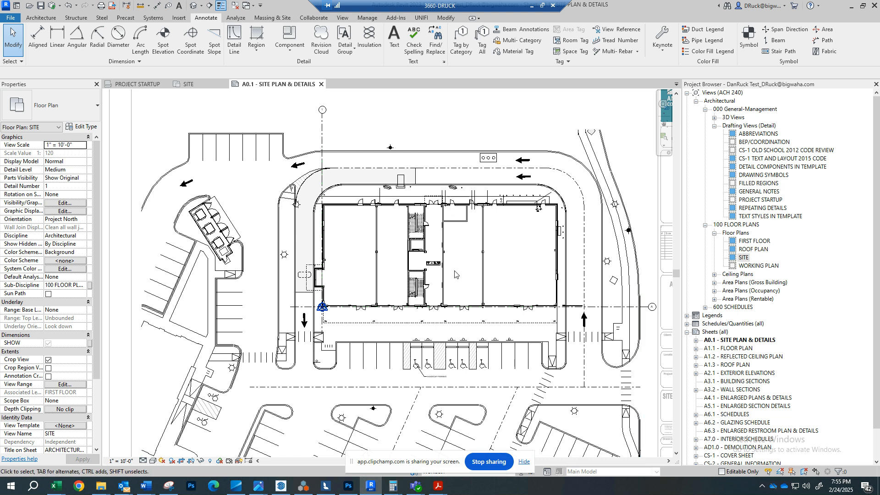
scroll(557, 306, up, 2)
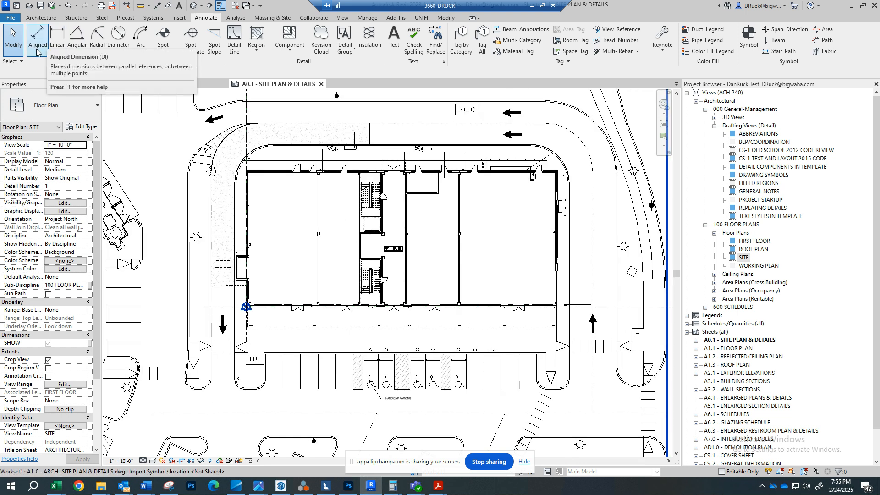
middle_drag(297, 218, 248, 220)
scroll(370, 365, down, 1)
middle_drag(369, 365, 388, 323)
scroll(298, 315, up, 3)
scroll(290, 285, down, 3)
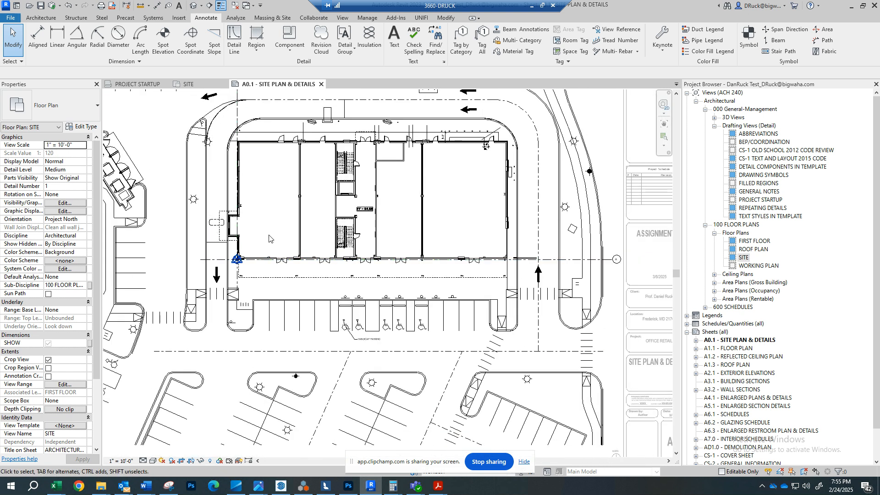
middle_drag(314, 254, 319, 265)
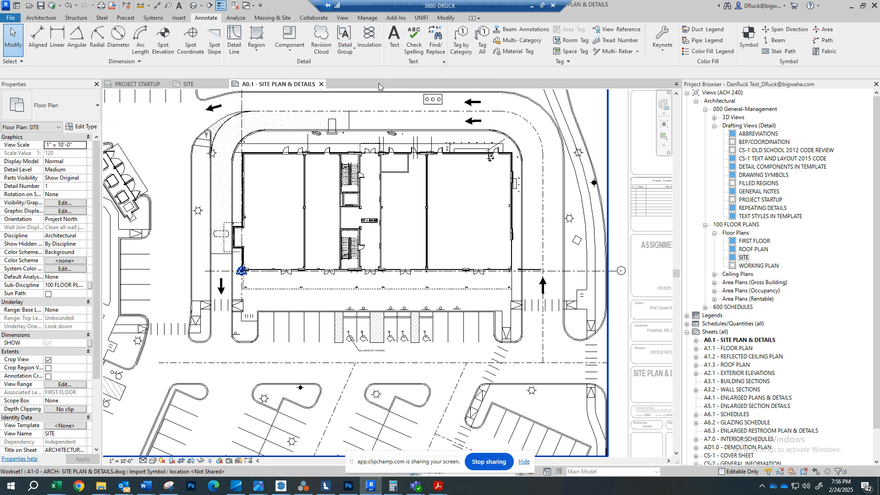
Begin an aligned dimension from the outer face of the building's west wall at the southwest corner
click(38, 43)
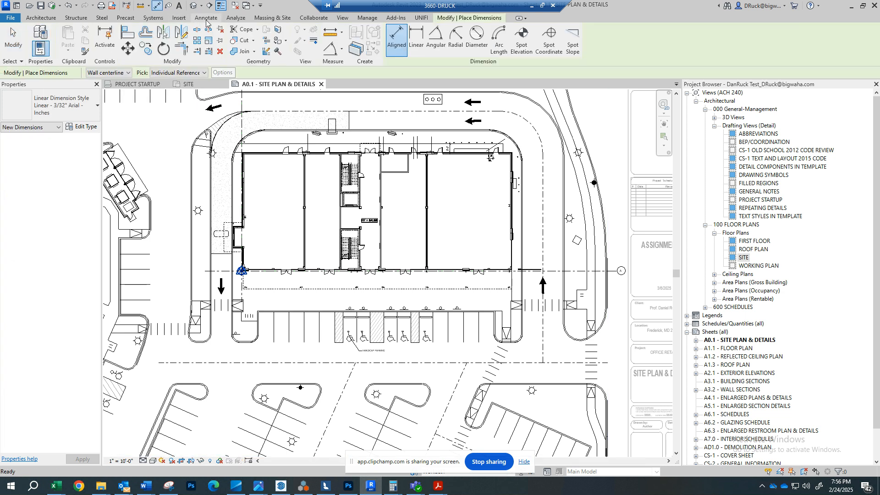
scroll(256, 282, up, 5)
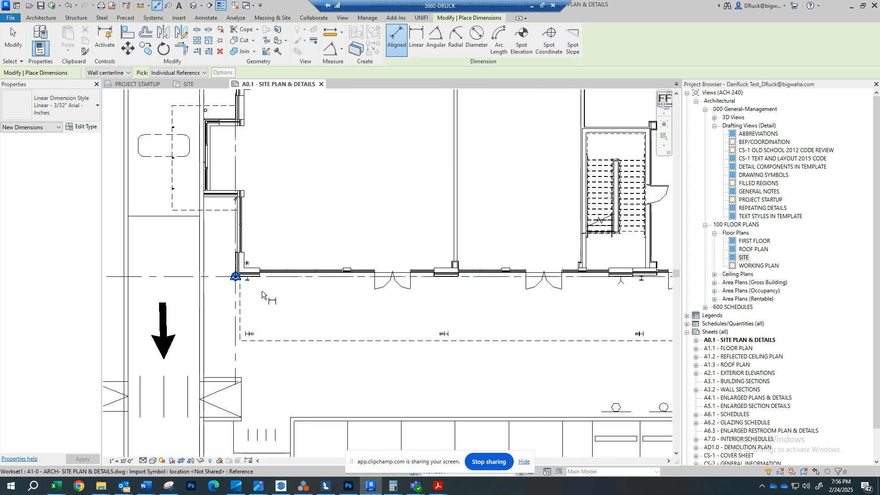
scroll(260, 279, up, 5)
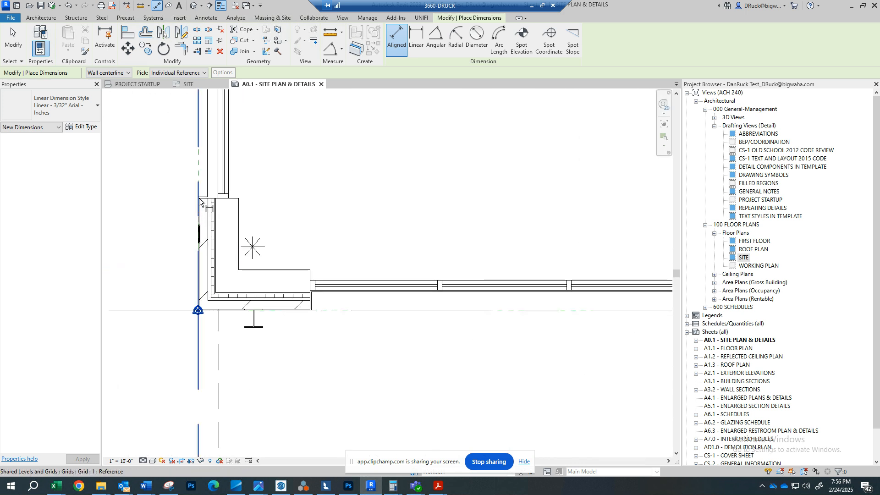
scroll(199, 183, down, 1)
scroll(204, 192, down, 1)
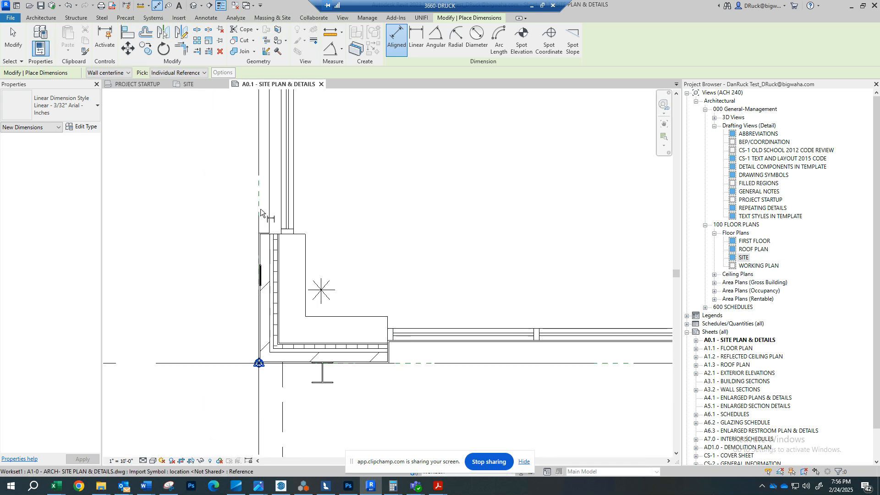
scroll(289, 284, down, 3)
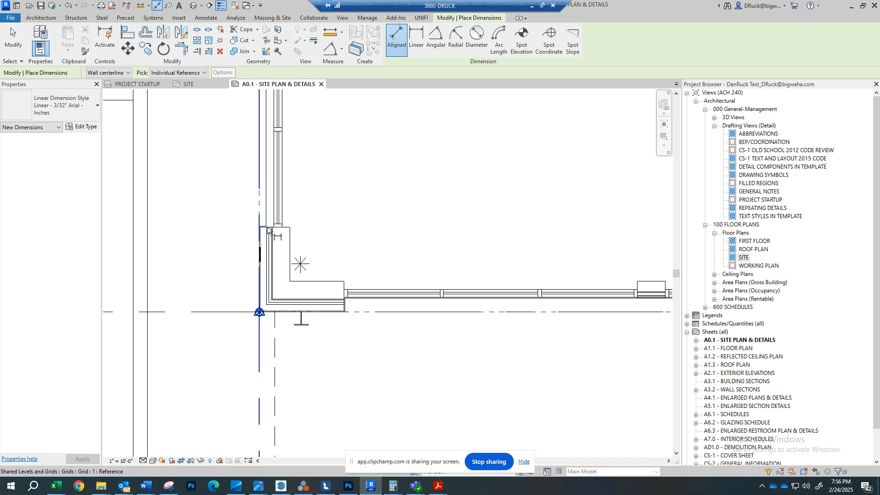
middle_drag(286, 293, 288, 355)
scroll(284, 350, down, 2)
middle_drag(288, 188, 304, 200)
scroll(304, 200, down, 2)
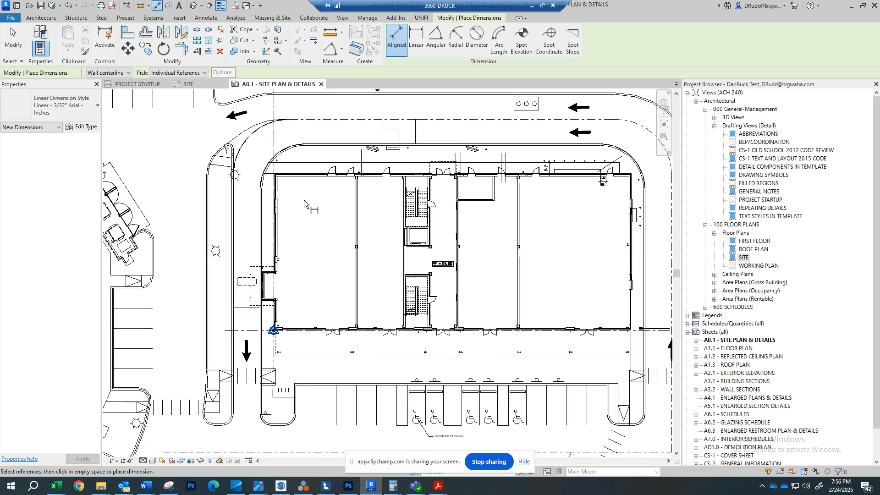
scroll(364, 305, up, 2)
scroll(282, 302, up, 4)
scroll(197, 289, up, 1)
middle_drag(219, 405, 201, 283)
click(200, 282)
Extend the aligned dimension to the outer face of the east wall at the southeast corner and position it below the front facade
scroll(210, 282, down, 2)
scroll(247, 249, down, 5)
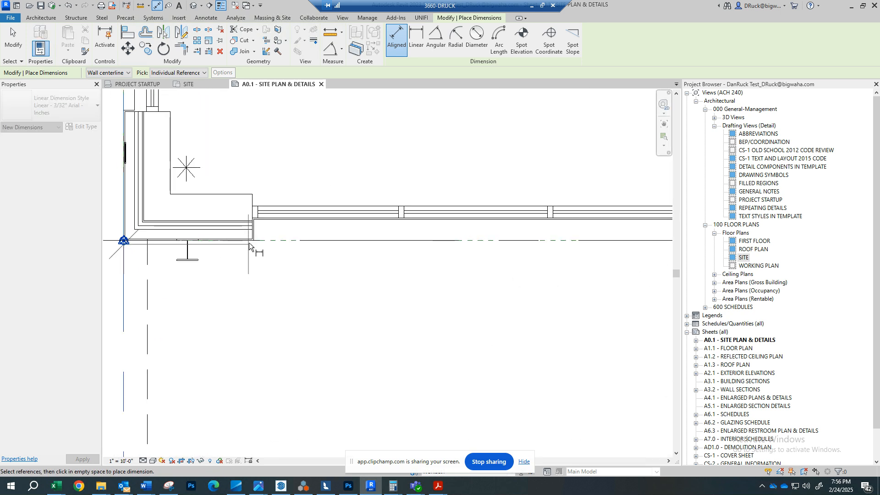
scroll(550, 229, up, 6)
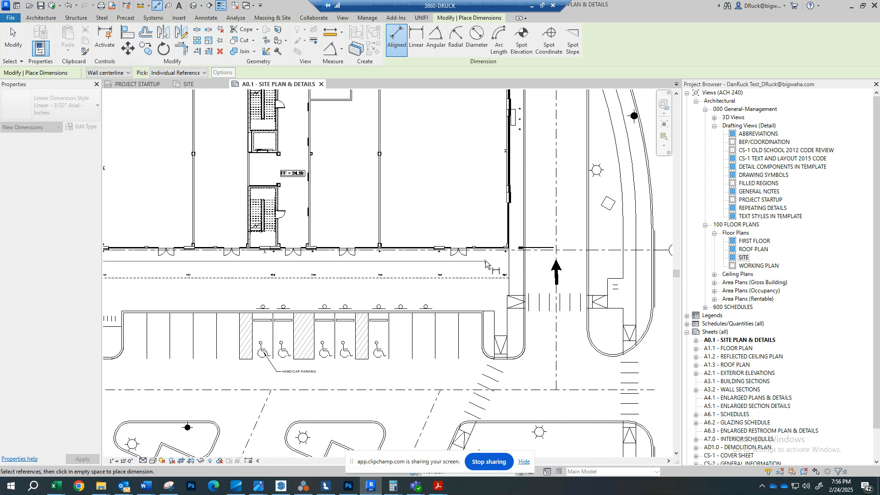
scroll(543, 232, up, 2)
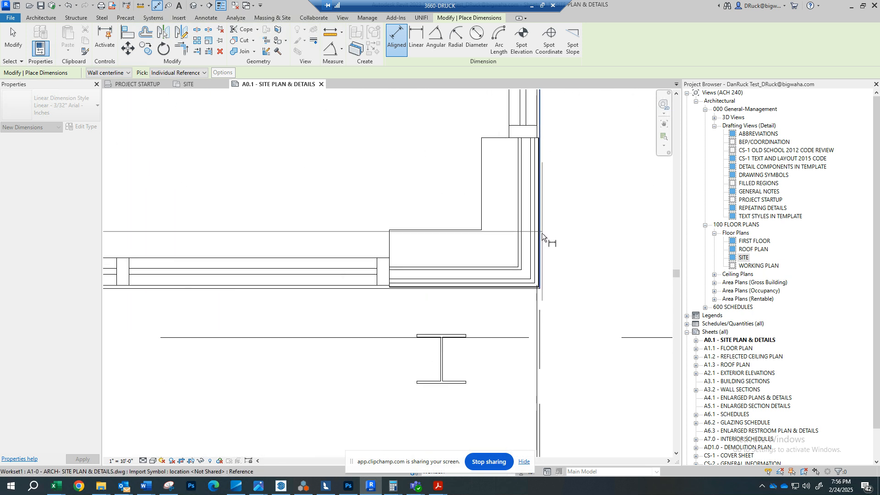
click(543, 233)
scroll(537, 237, down, 5)
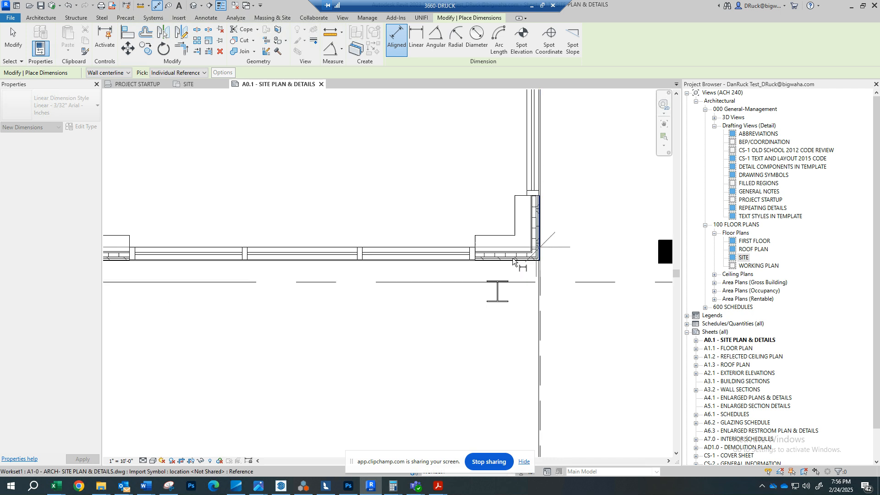
middle_drag(328, 321, 472, 273)
middle_drag(402, 287, 594, 256)
scroll(592, 256, down, 1)
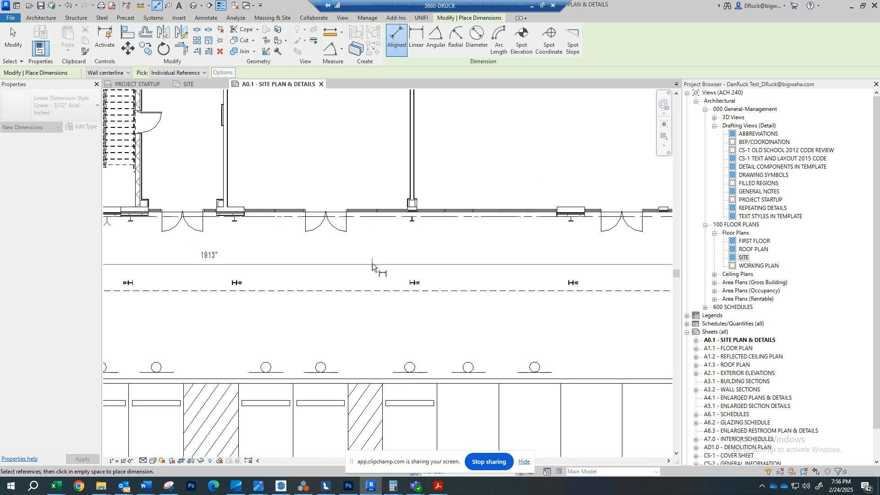
Place the overall aligned dimension line between the front wall and the dashed line, and end dimensioning
middle_drag(288, 266, 391, 248)
click(387, 243)
scroll(375, 241, down, 1)
scroll(361, 238, up, 3)
key(Escape)
key(Escape)
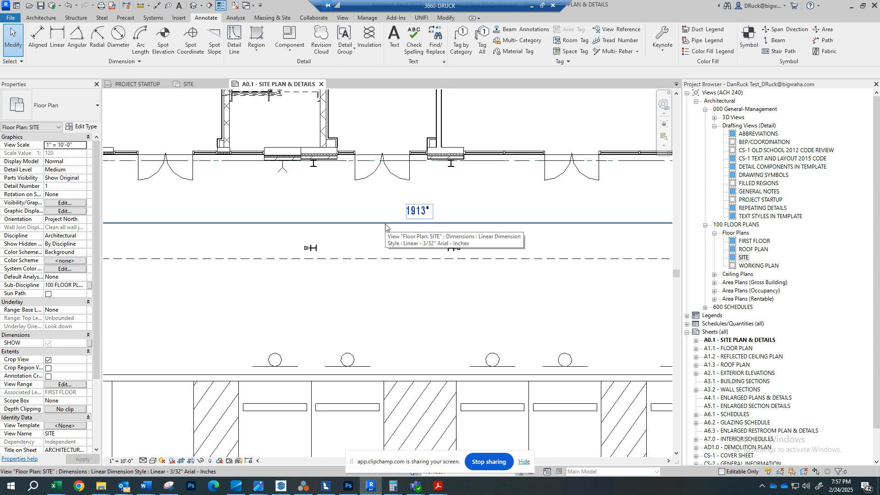
Change the overall front dimension's style to Linear - 3/32" Arial and deselect it
scroll(399, 229, down, 3)
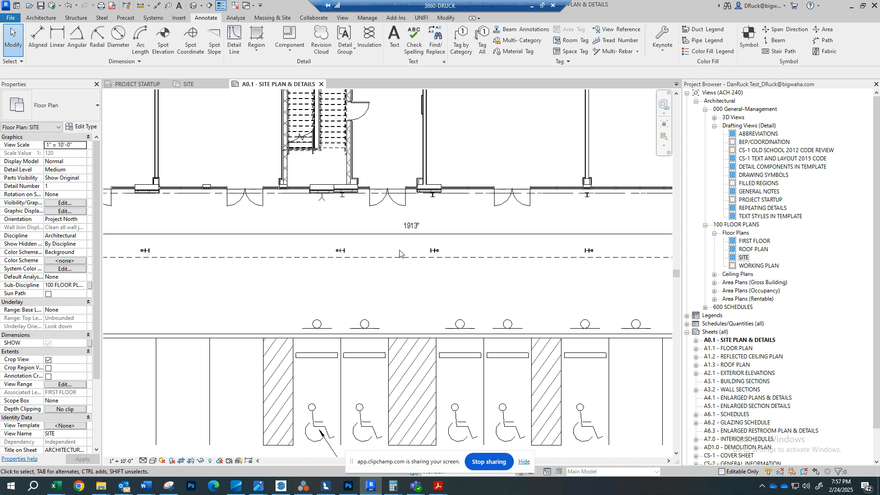
scroll(410, 229, up, 2)
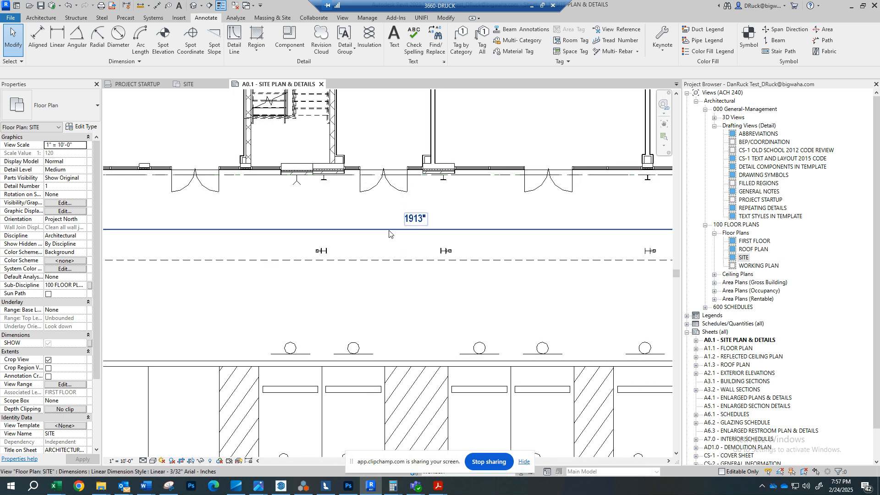
click(391, 231)
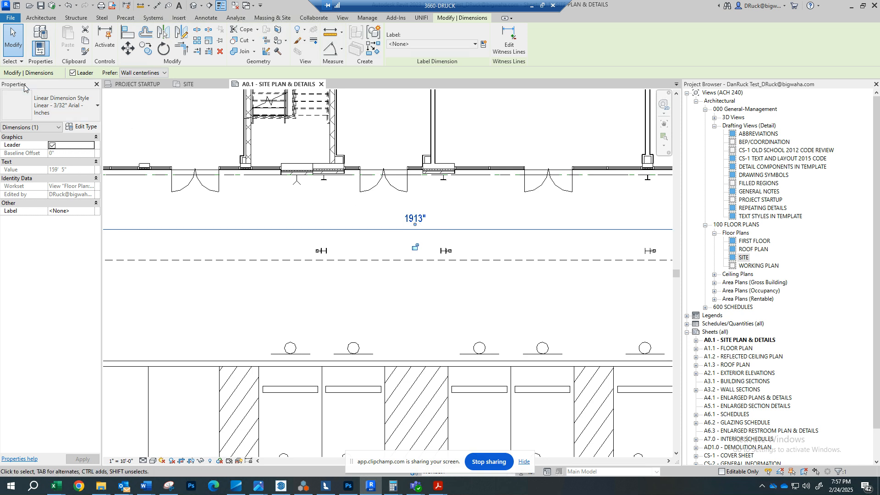
click(44, 112)
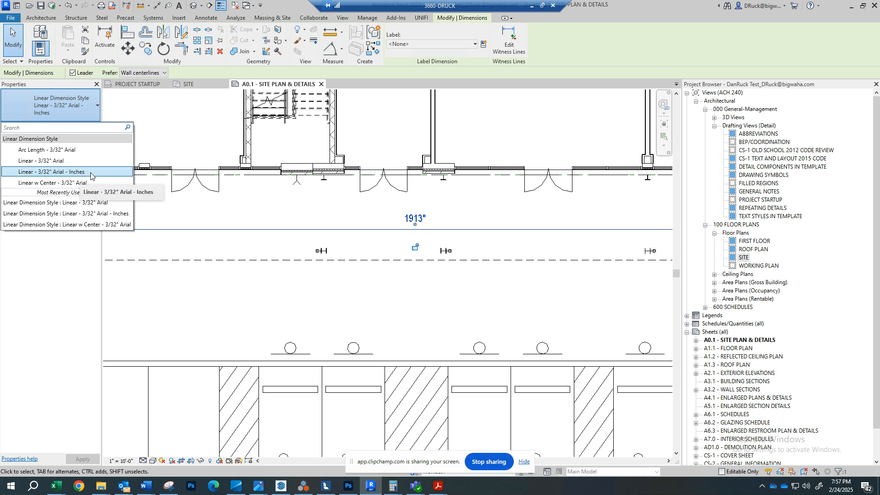
click(47, 161)
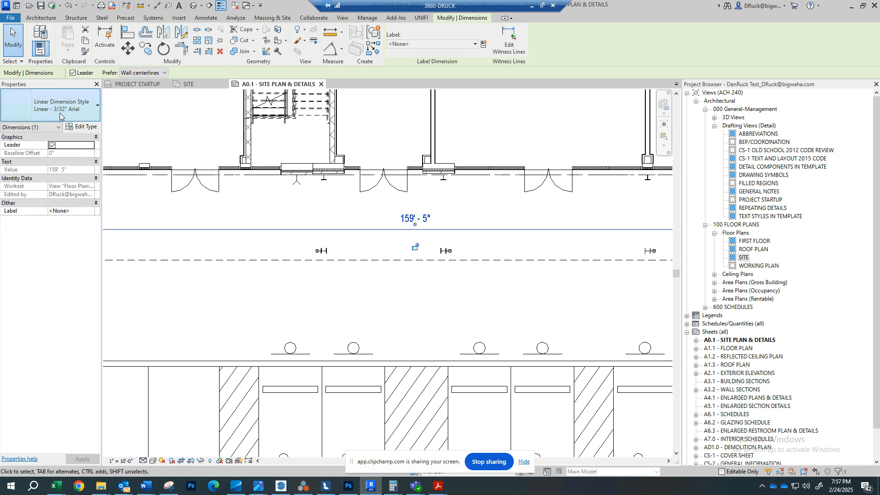
click(381, 213)
Move the overall dimension line away from the building so it sits beyond the dashed line along the front
scroll(382, 212, down, 3)
scroll(530, 197, up, 3)
scroll(529, 197, up, 5)
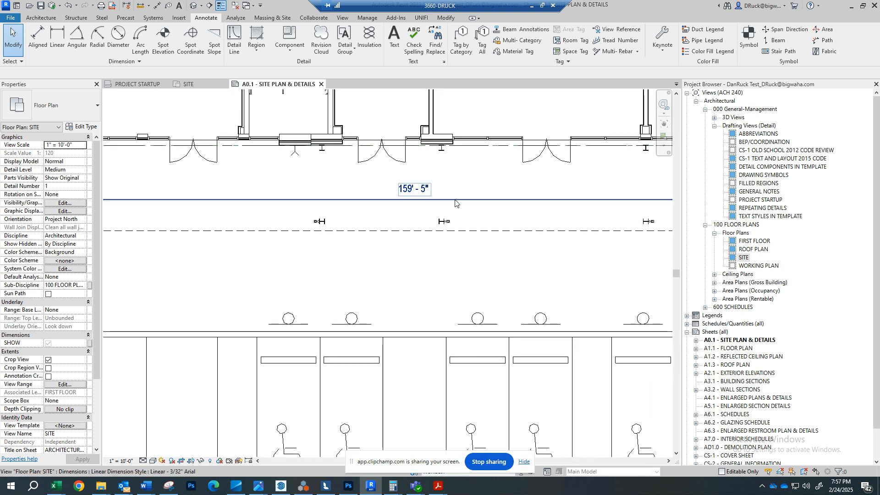
scroll(454, 201, down, 5)
middle_drag(417, 193, 421, 307)
middle_drag(323, 262, 325, 330)
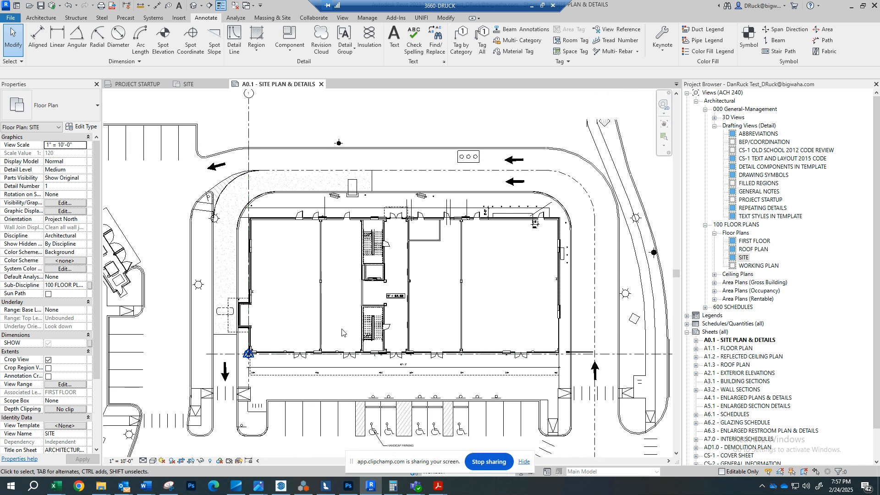
click(347, 384)
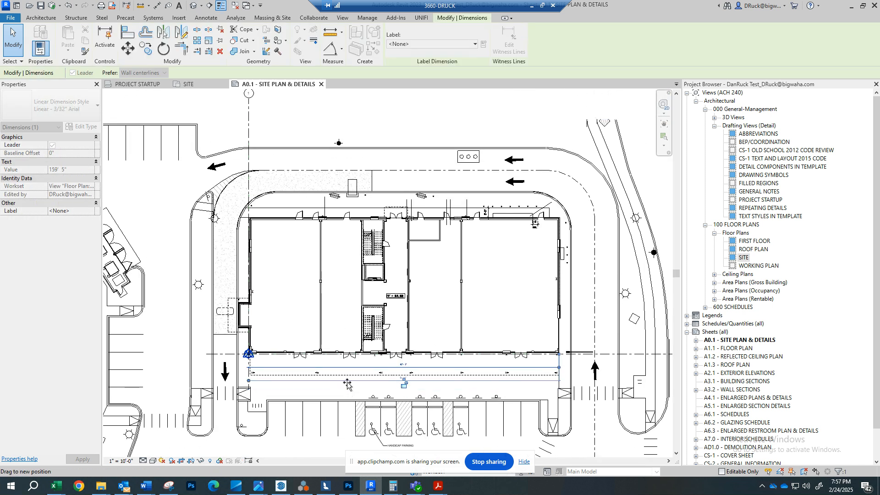
scroll(275, 284, up, 3)
key(Escape)
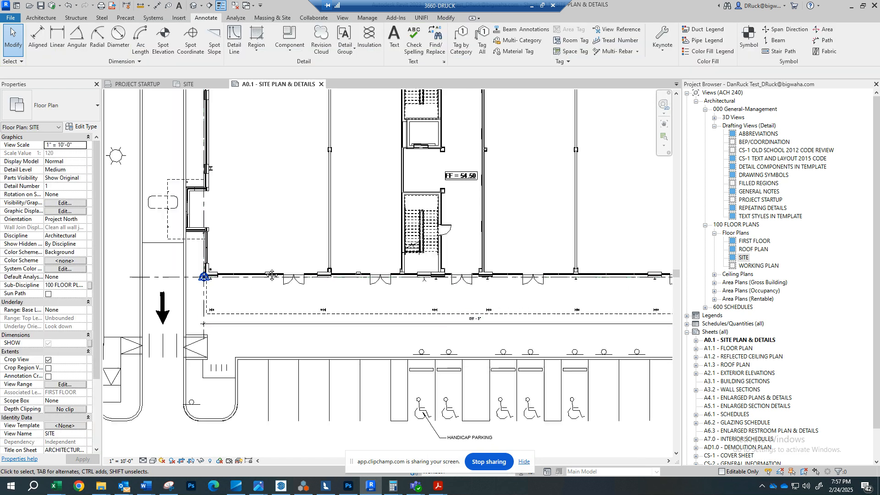
Start an aligned dimension and examine the front wall's piers, doors and glazing along the building's length
middle_drag(272, 275, 274, 231)
click(38, 40)
scroll(241, 242, up, 3)
scroll(251, 260, up, 1)
middle_drag(196, 254, 231, 239)
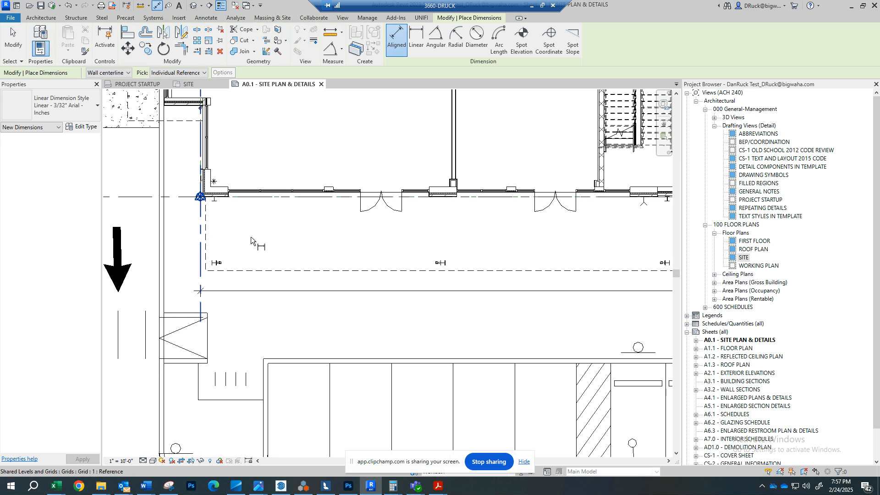
scroll(251, 237, down, 2)
scroll(377, 251, down, 1)
scroll(494, 259, up, 2)
middle_drag(368, 251, 557, 239)
scroll(390, 219, down, 1)
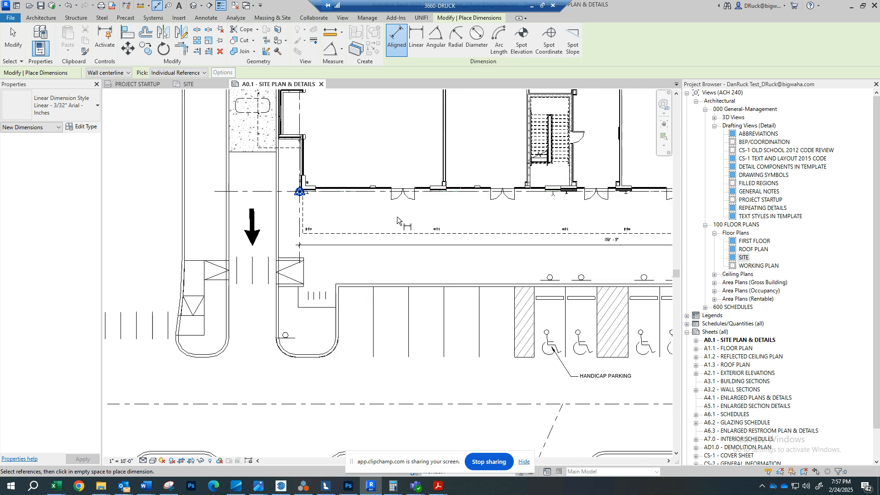
middle_drag(410, 215, 357, 249)
scroll(362, 241, down, 1)
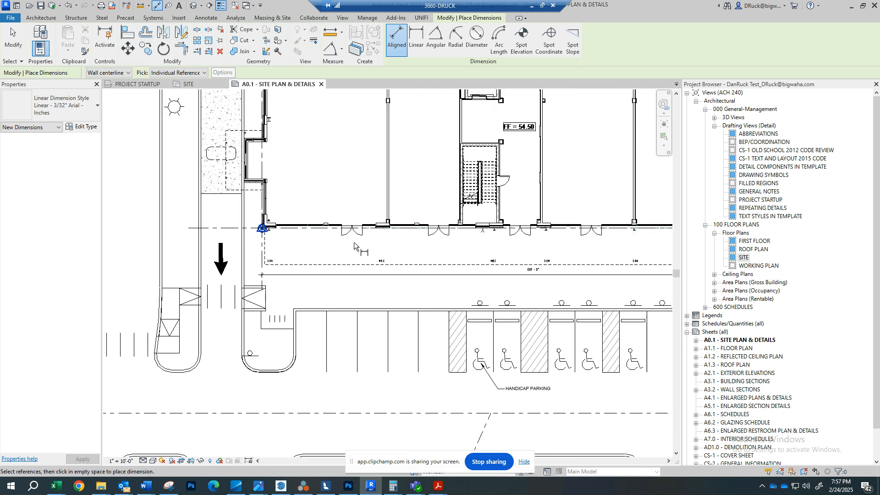
scroll(338, 253, up, 1)
middle_drag(244, 250, 257, 222)
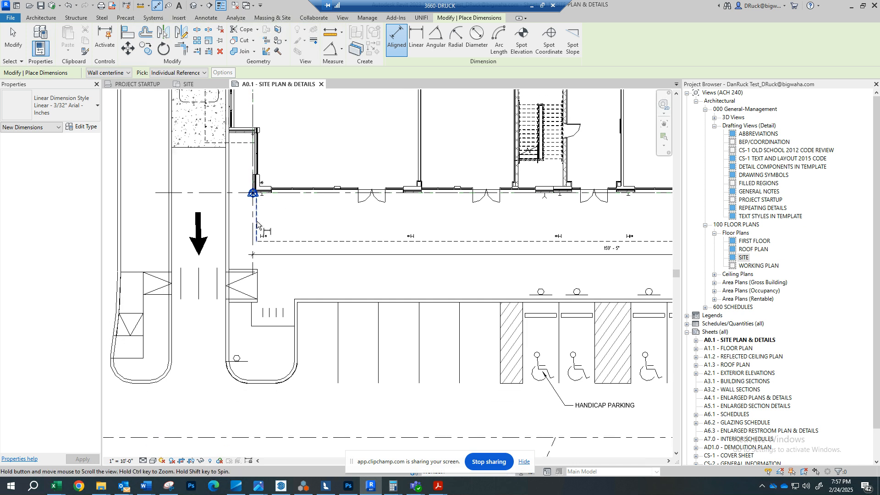
scroll(258, 222, down, 1)
middle_drag(355, 210, 303, 231)
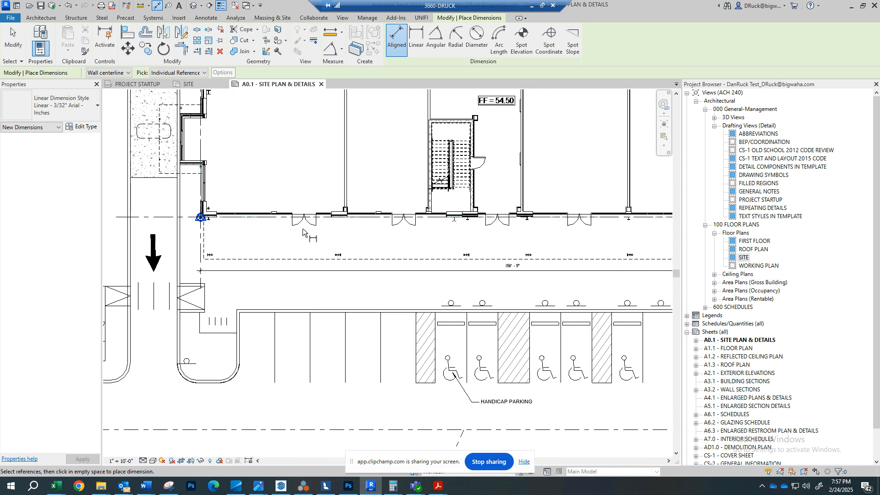
scroll(272, 235, up, 2)
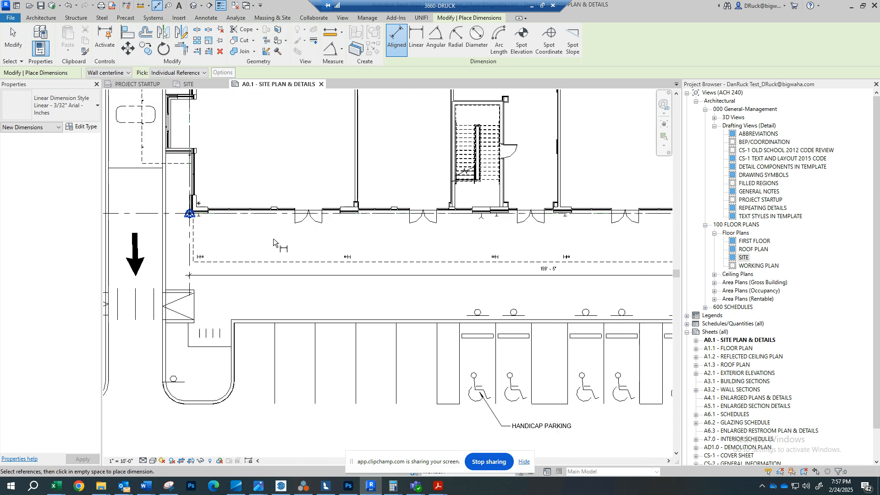
middle_drag(271, 235, 288, 227)
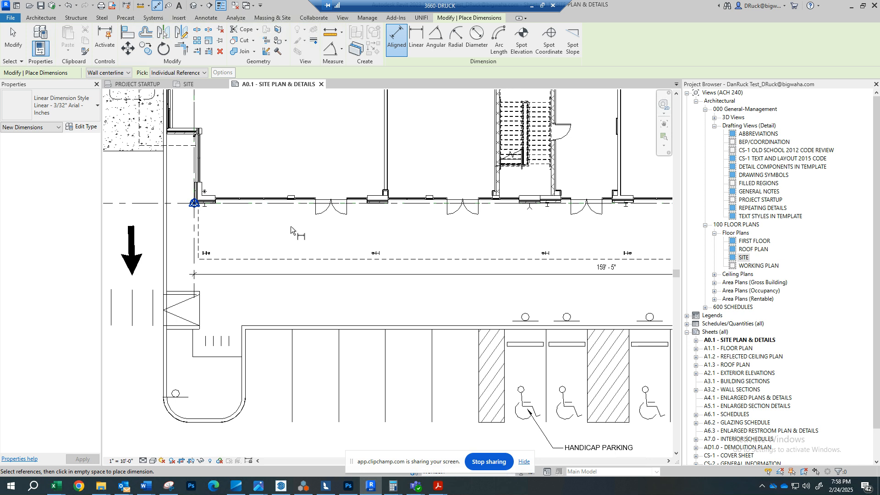
scroll(291, 227, down, 4)
mouse_move(359, 228)
middle_down()
mouse_move(359, 242)
mouse_move(294, 247)
middle_up()
scroll(399, 244, up, 4)
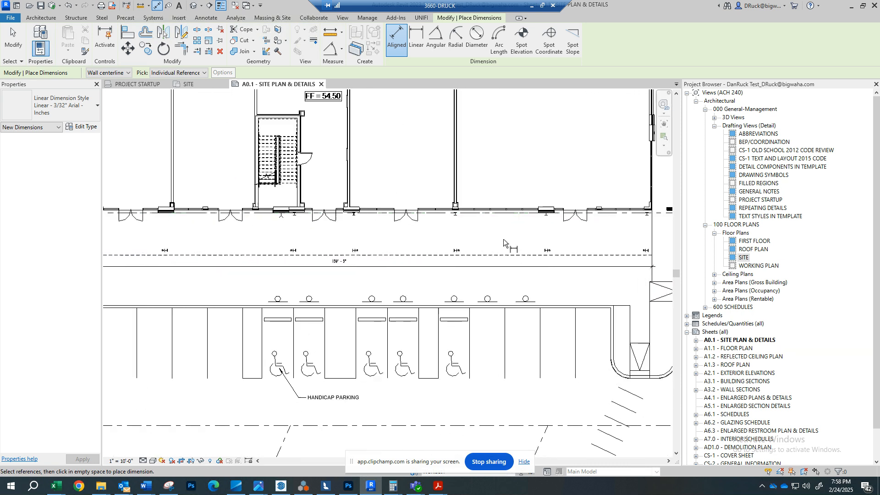
scroll(632, 220, down, 2)
middle_drag(473, 226, 604, 224)
scroll(358, 213, up, 3)
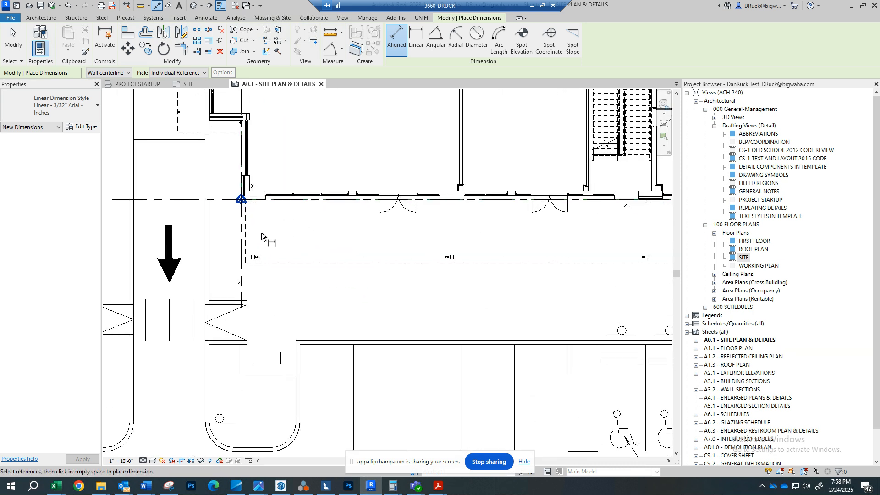
Begin an aligned dimension string at the corner grid line, referencing the corner pier's edge and both sides of the small pier
click(242, 232)
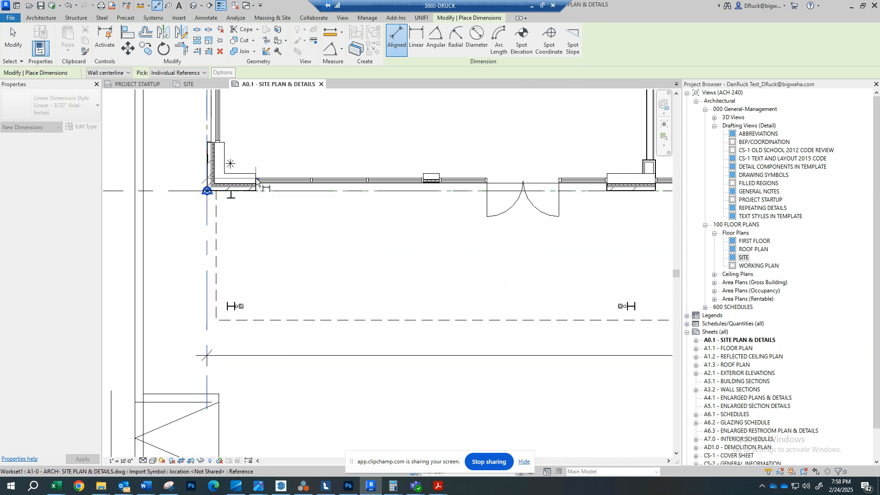
scroll(257, 180, up, 2)
click(256, 180)
scroll(280, 183, down, 3)
middle_drag(426, 211, 293, 225)
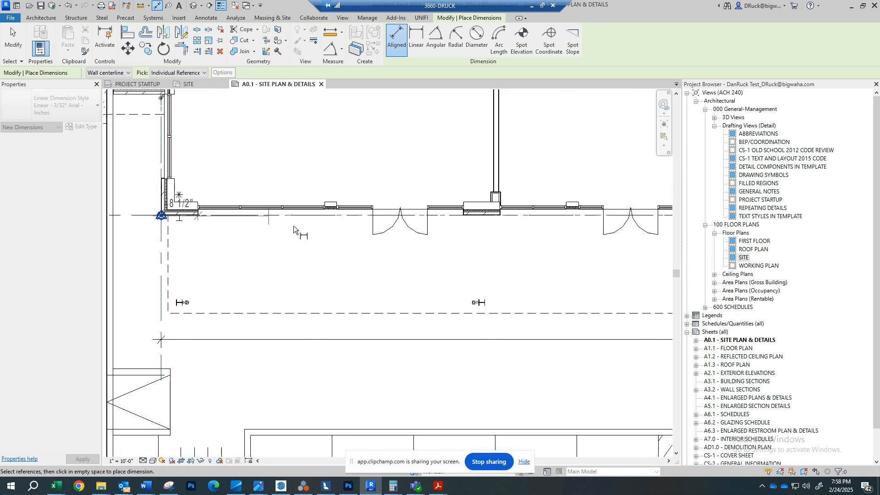
scroll(293, 225, down, 1)
scroll(311, 221, up, 5)
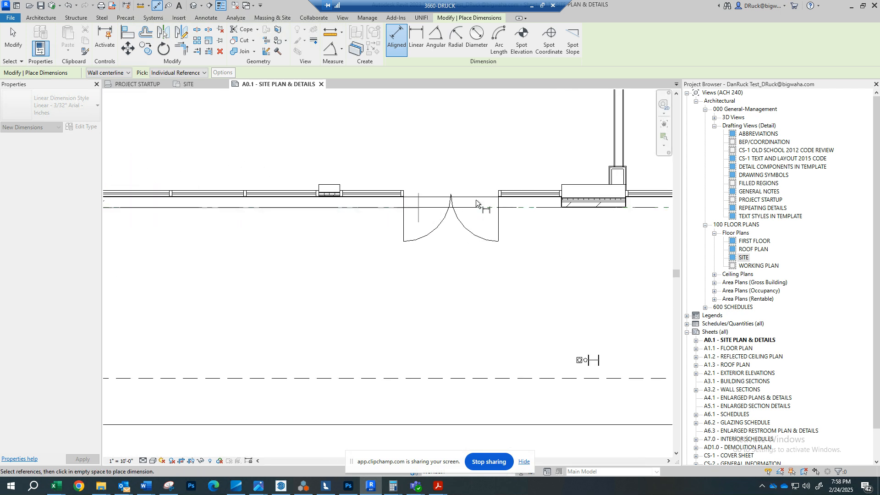
click(322, 188)
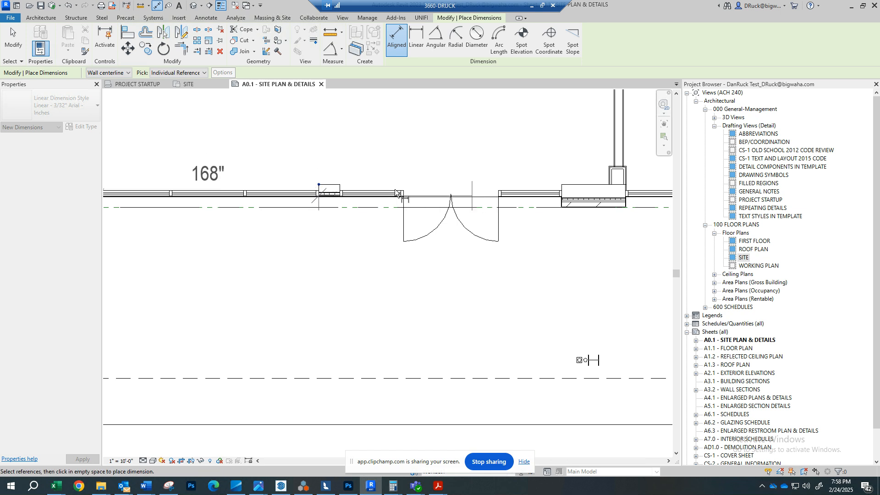
scroll(342, 188, up, 4)
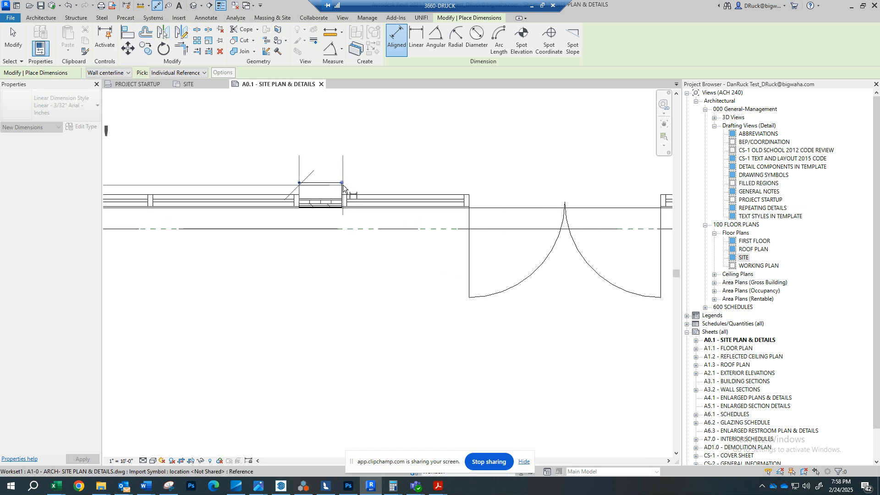
scroll(375, 200, down, 5)
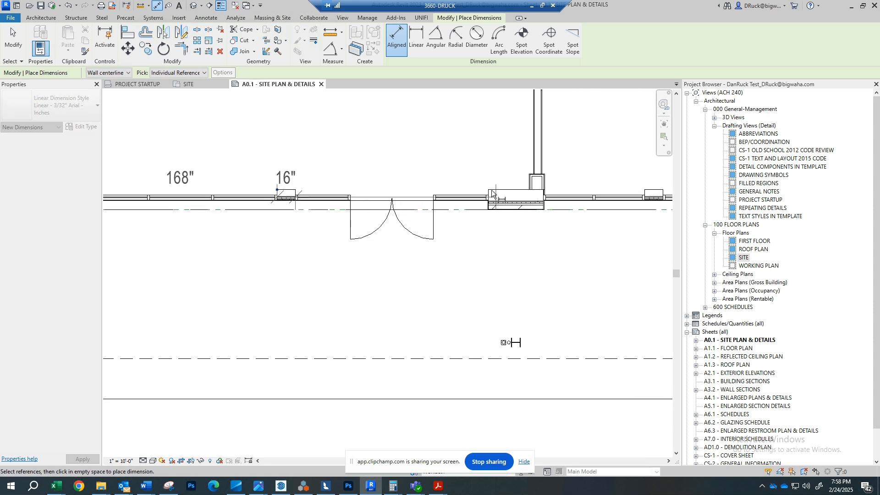
Extend the string to both edges of the wide pier past the door and place it between the wall and the dashed line
scroll(488, 191, up, 4)
click(489, 191)
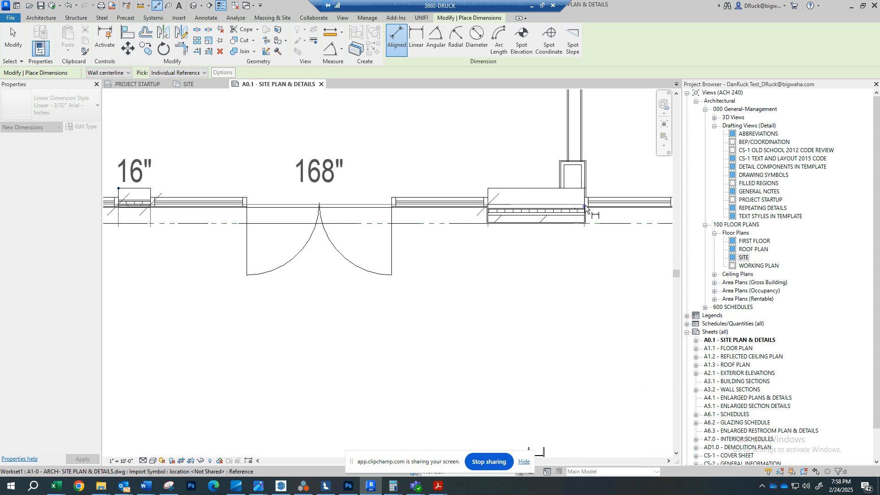
scroll(587, 219, up, 3)
click(588, 223)
scroll(527, 252, down, 5)
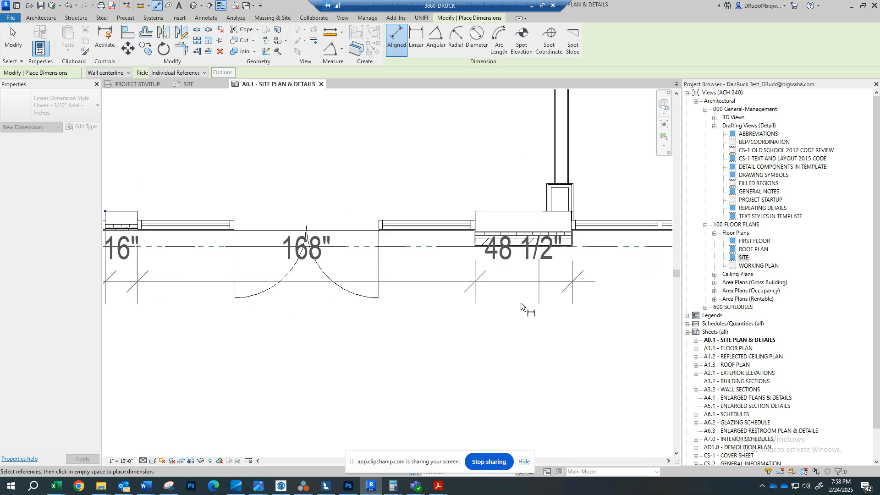
scroll(493, 268, up, 3)
click(493, 268)
scroll(365, 257, up, 2)
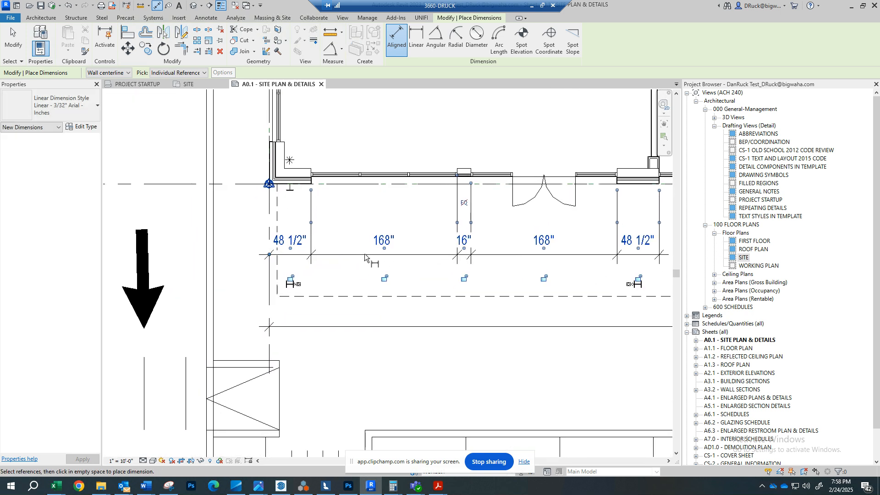
Change the new pier-and-opening dimension string's style to Linear - 3/32" Arial
key(Escape)
click(69, 106)
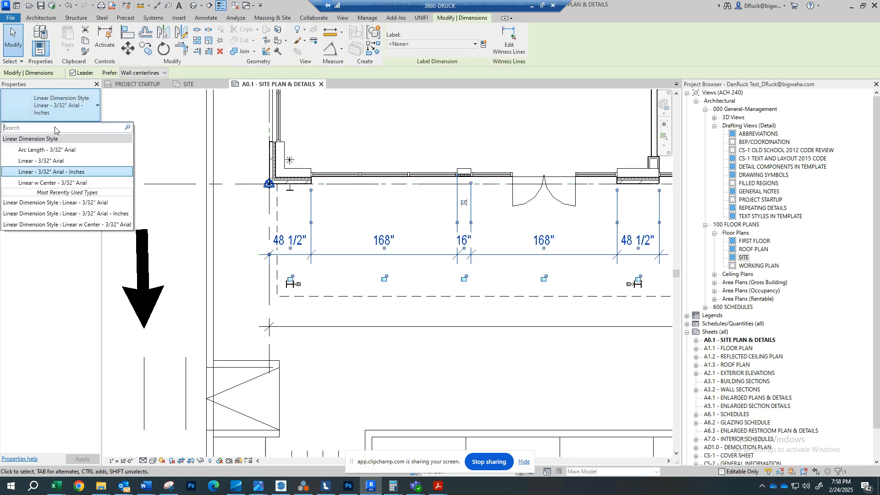
click(69, 161)
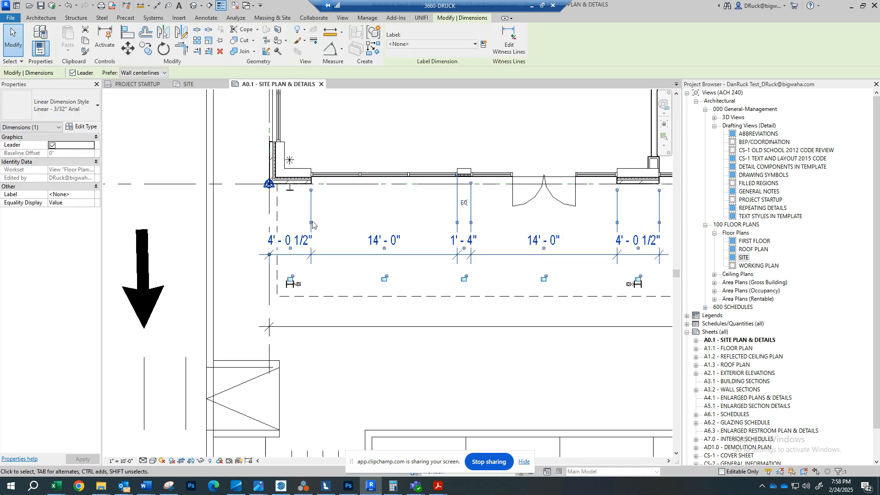
Examine up close how the dimension string's witness line aligns with the corner pier's edge and outer face
scroll(312, 224, up, 2)
scroll(232, 216, up, 1)
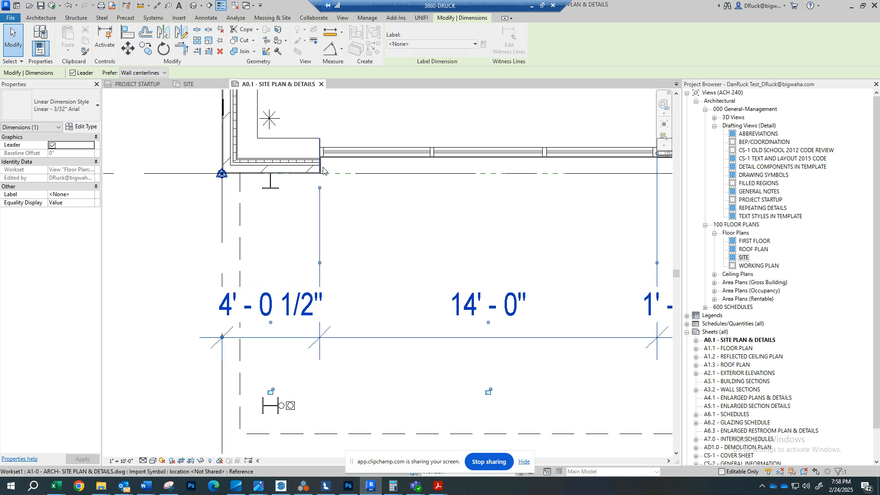
scroll(321, 158, up, 2)
scroll(321, 217, down, 2)
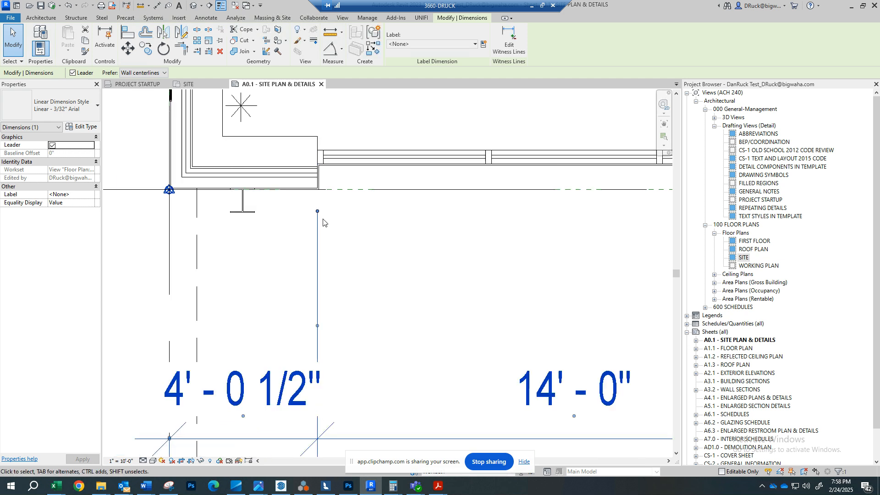
scroll(323, 333, up, 1)
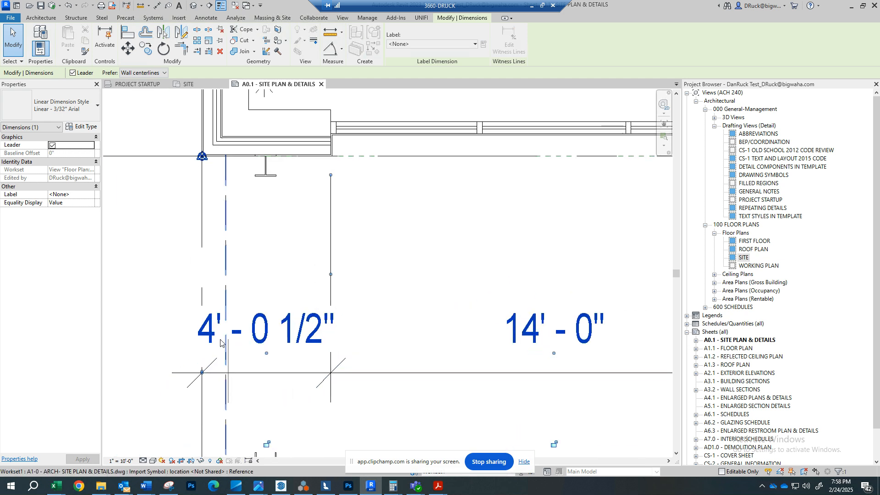
scroll(332, 173, up, 2)
scroll(336, 165, up, 1)
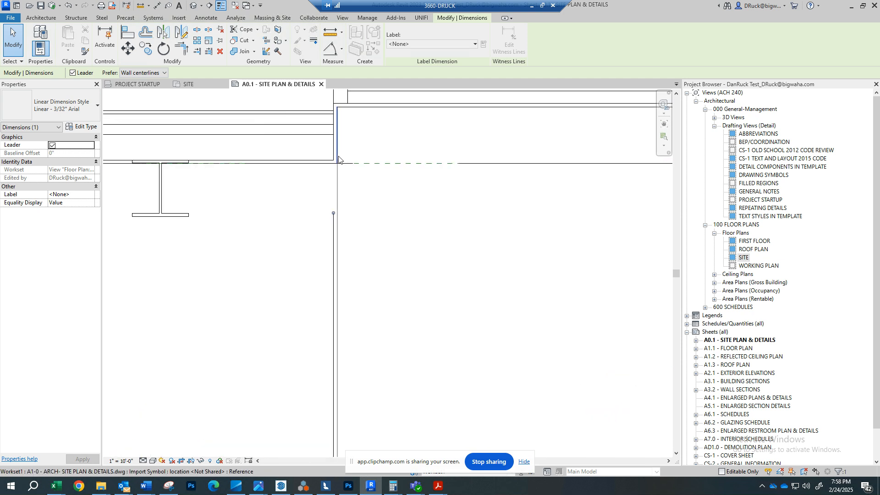
scroll(335, 158, down, 6)
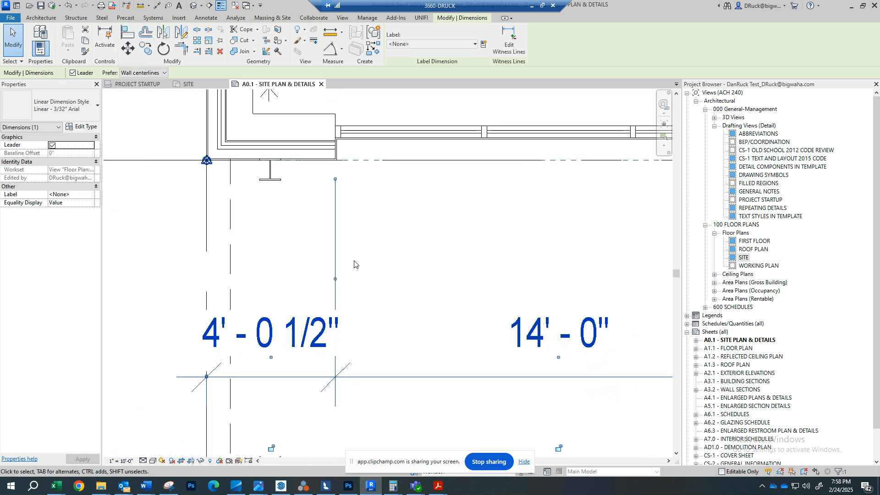
Align the imported site plan drawing's outer wall face at the building corner with the vertical grid line
scroll(355, 262, down, 1)
middle_drag(204, 123, 275, 171)
scroll(275, 171, down, 1)
scroll(294, 137, up, 3)
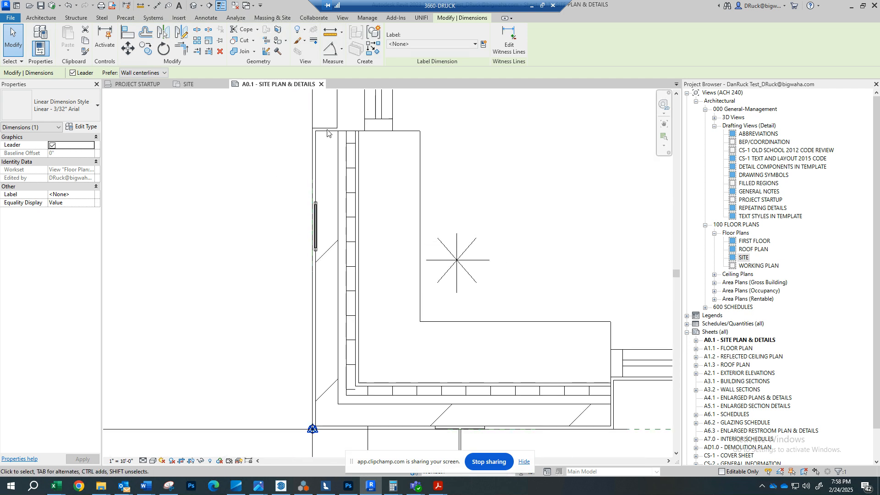
click(327, 130)
scroll(352, 137, down, 5)
middle_drag(379, 157, 356, 260)
scroll(355, 259, down, 1)
scroll(360, 208, down, 8)
scroll(362, 144, up, 5)
scroll(428, 315, up, 5)
scroll(387, 373, up, 4)
scroll(304, 230, up, 2)
scroll(302, 154, up, 2)
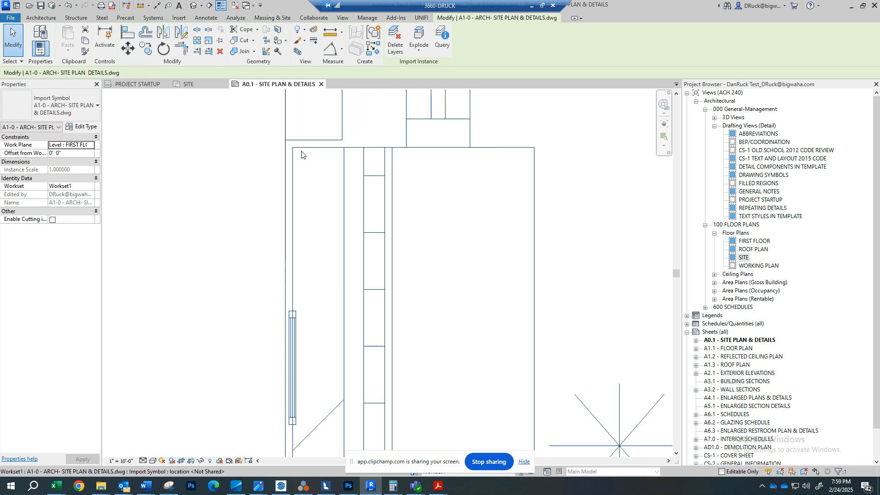
click(127, 33)
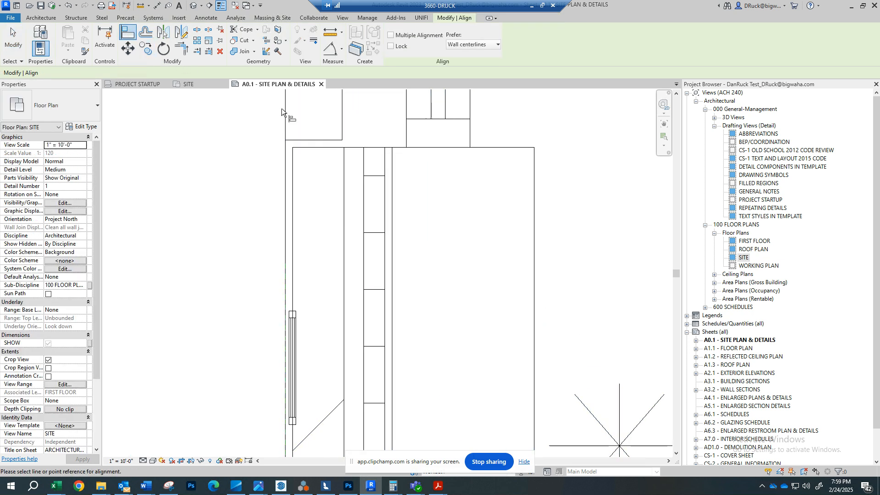
click(284, 110)
click(293, 161)
scroll(301, 162, down, 3)
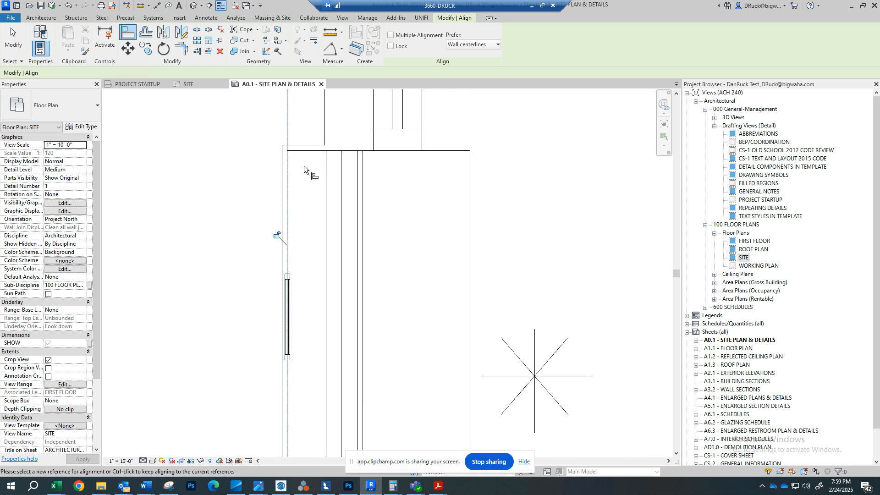
Align the imported drawing's front face of the corner pier with horizontal grid line A and end the Align command
middle_drag(372, 372, 267, 195)
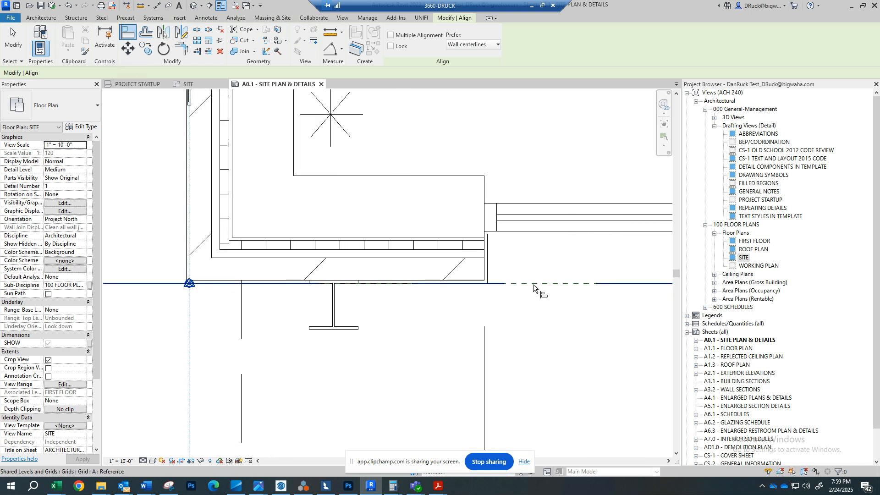
scroll(484, 293, up, 4)
click(458, 274)
scroll(453, 299, down, 3)
scroll(435, 304, down, 5)
middle_drag(458, 335, 482, 281)
scroll(307, 232, up, 5)
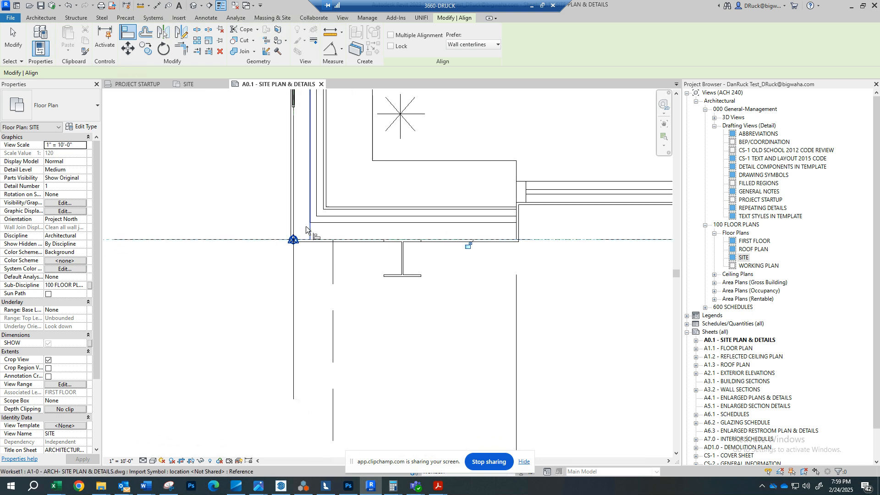
key(Escape)
key(Escape)
scroll(287, 201, up, 1)
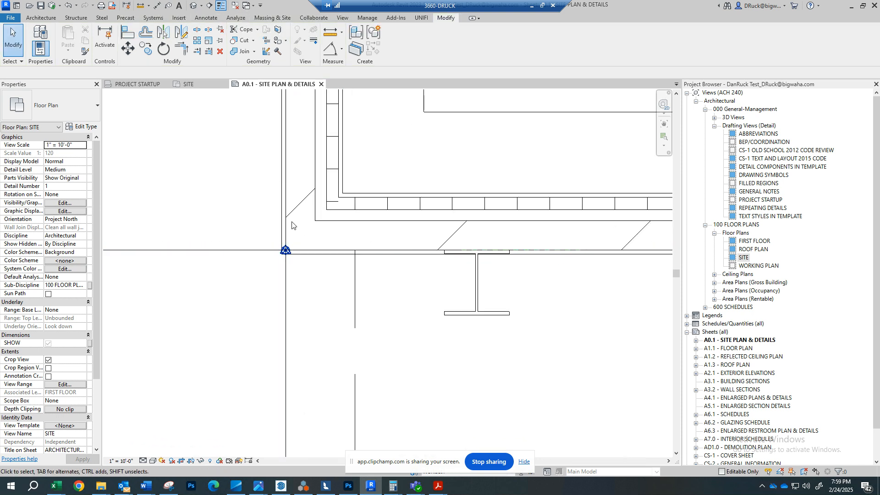
Examine the pier-and-opening dimension string and the corner grid intersection along the front wall
scroll(288, 223, down, 5)
middle_drag(220, 242, 352, 235)
scroll(351, 235, down, 5)
scroll(324, 232, down, 4)
middle_drag(278, 225, 313, 313)
scroll(370, 224, down, 3)
scroll(381, 324, up, 5)
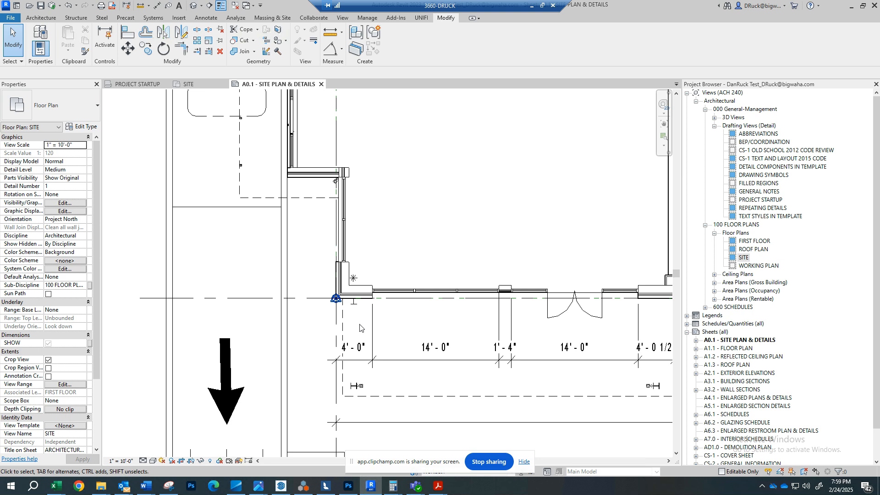
scroll(408, 324, down, 1)
middle_drag(408, 323, 342, 306)
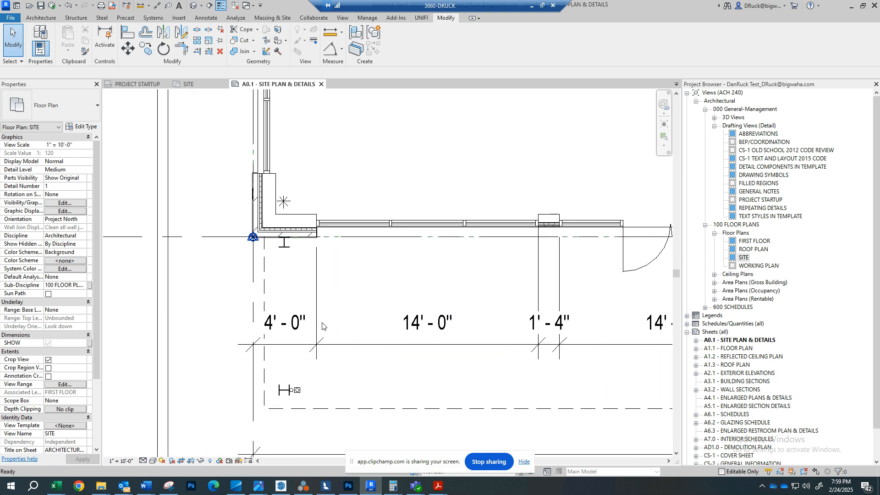
scroll(306, 331, down, 4)
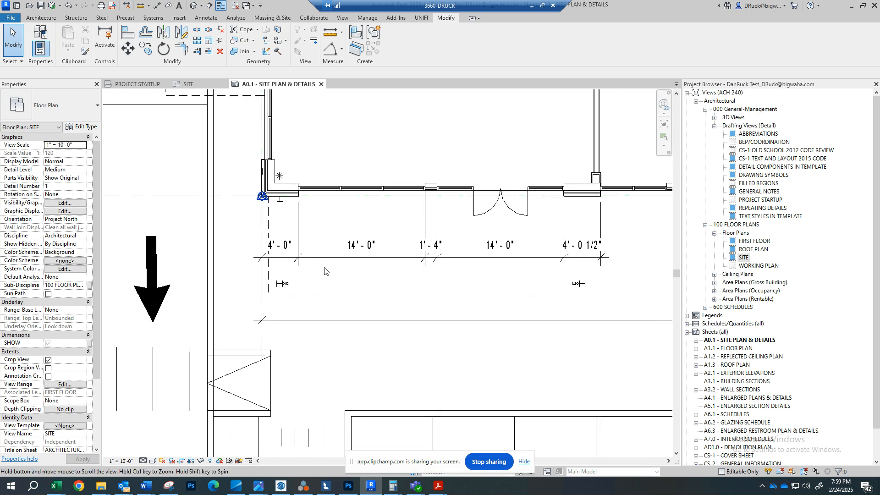
Select the overall dimension and try to shift its witness line at the building's far corner onto the outer wall face
click(424, 306)
drag(423, 309, 425, 318)
middle_drag(424, 318, 298, 283)
key(Escape)
scroll(302, 282, down, 2)
scroll(486, 275, up, 2)
scroll(485, 274, down, 2)
middle_drag(387, 284, 168, 288)
scroll(614, 289, up, 5)
click(594, 320)
scroll(542, 315, down, 2)
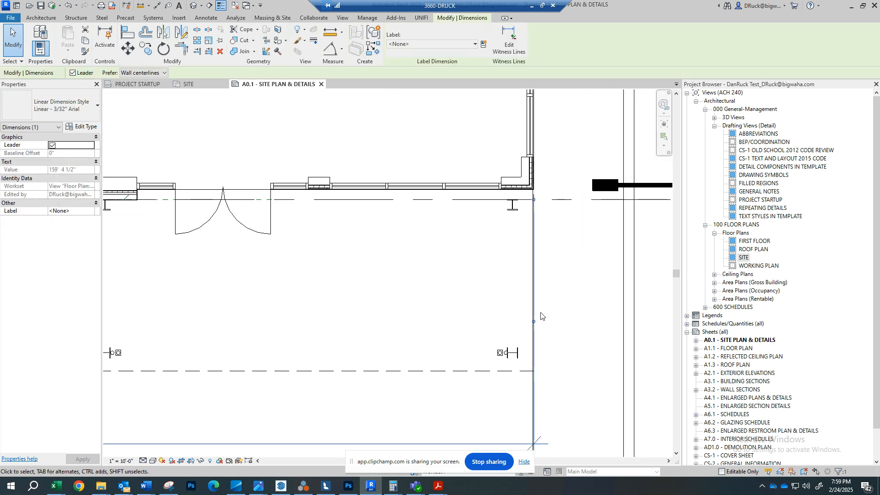
scroll(536, 323, up, 3)
drag(555, 260, 530, 293)
scroll(543, 180, up, 2)
middle_drag(532, 189, 522, 333)
drag(530, 293, 522, 190)
scroll(523, 168, up, 1)
scroll(523, 190, down, 3)
scroll(534, 261, down, 2)
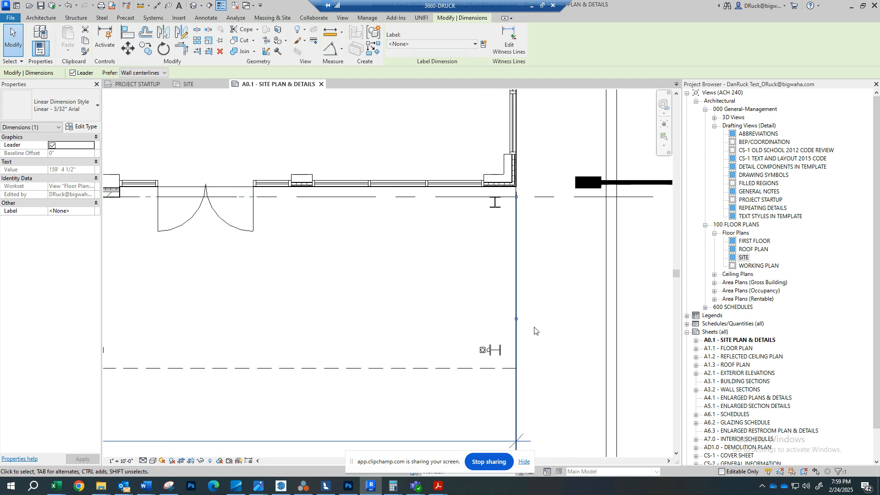
scroll(534, 331, down, 6)
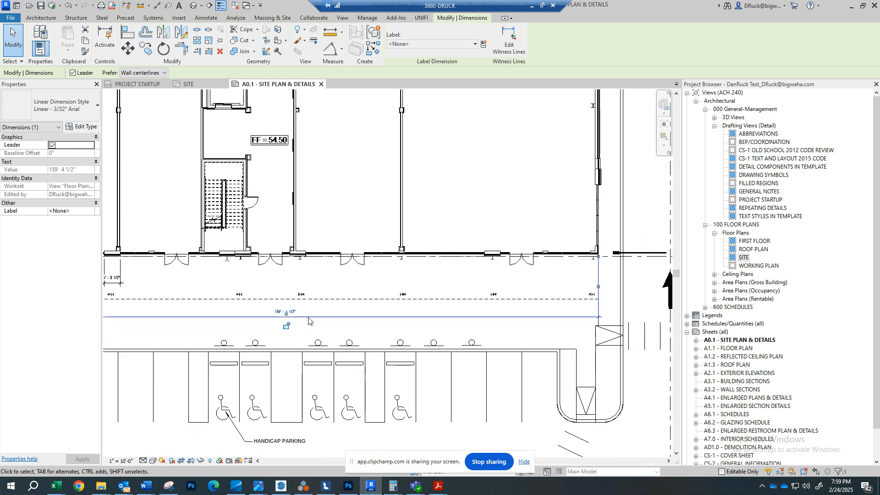
Try again to move the overall dimension's far witness line to the far corner pier, reselecting the dimension on the way
scroll(604, 284, up, 5)
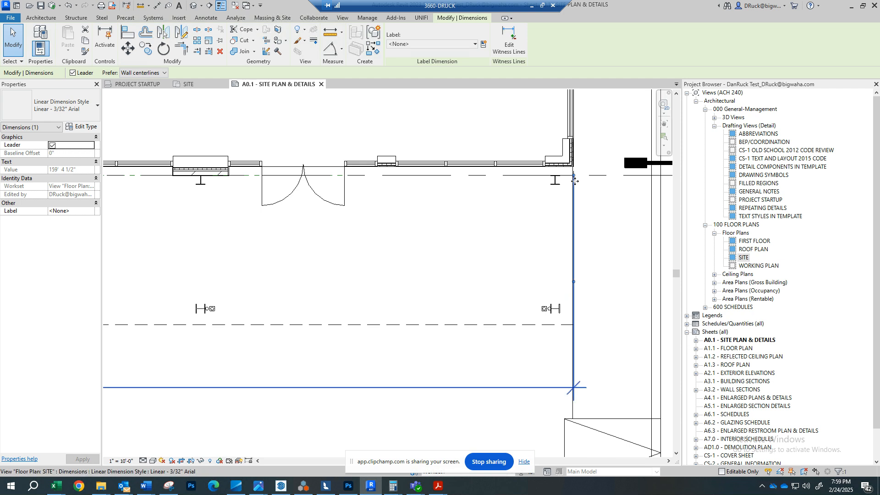
scroll(563, 339, up, 2)
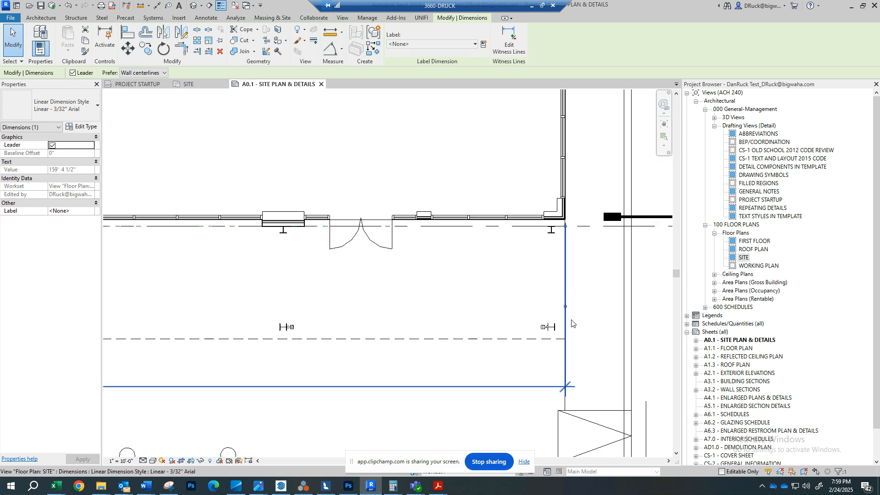
scroll(560, 301, down, 2)
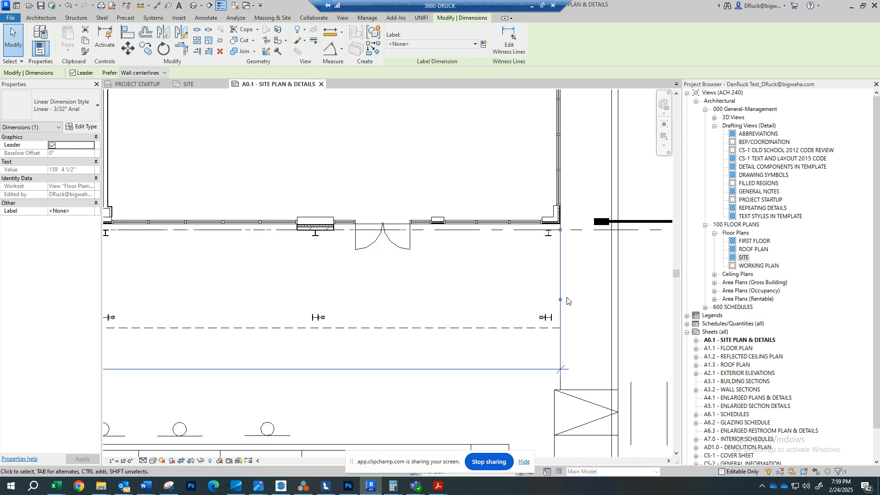
scroll(567, 297, up, 2)
drag(555, 180, 589, 241)
click(463, 269)
click(556, 255)
scroll(556, 235, up, 4)
scroll(561, 344, down, 1)
middle_drag(557, 284, 534, 183)
scroll(534, 183, down, 3)
drag(532, 214, 549, 277)
drag(548, 308, 550, 311)
scroll(562, 308, down, 3)
middle_drag(562, 309, 559, 229)
scroll(559, 229, down, 1)
scroll(550, 298, up, 3)
Snap the overall dimension's far witness line onto the imported wall's outer face at the building's far corner
drag(537, 285, 458, 164)
scroll(536, 274, down, 5)
scroll(612, 333, up, 7)
scroll(569, 295, down, 7)
middle_drag(457, 164, 468, 272)
scroll(469, 272, up, 7)
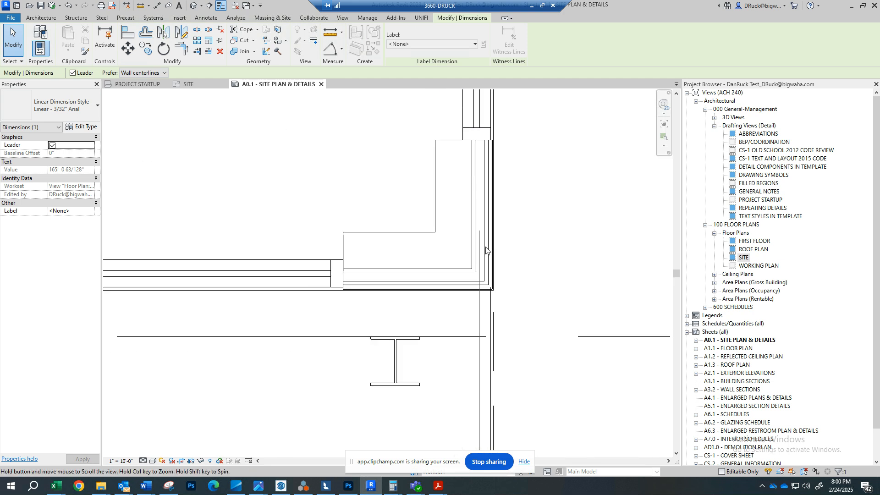
scroll(512, 280, up, 4)
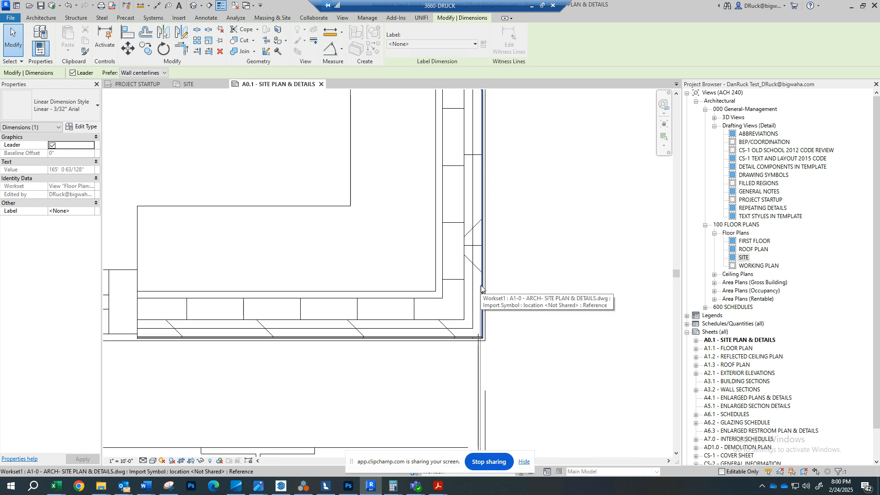
drag(482, 285, 482, 285)
scroll(487, 281, down, 6)
middle_drag(519, 336, 546, 207)
scroll(544, 208, down, 3)
scroll(460, 329, down, 3)
middle_drag(311, 349, 568, 286)
key(Escape)
Reselect the overall dimension and re-attach its far witness line to the outer face line of the corner pier
scroll(447, 273, down, 2)
middle_drag(446, 273, 368, 279)
scroll(580, 307, up, 2)
click(587, 306)
scroll(609, 241, up, 7)
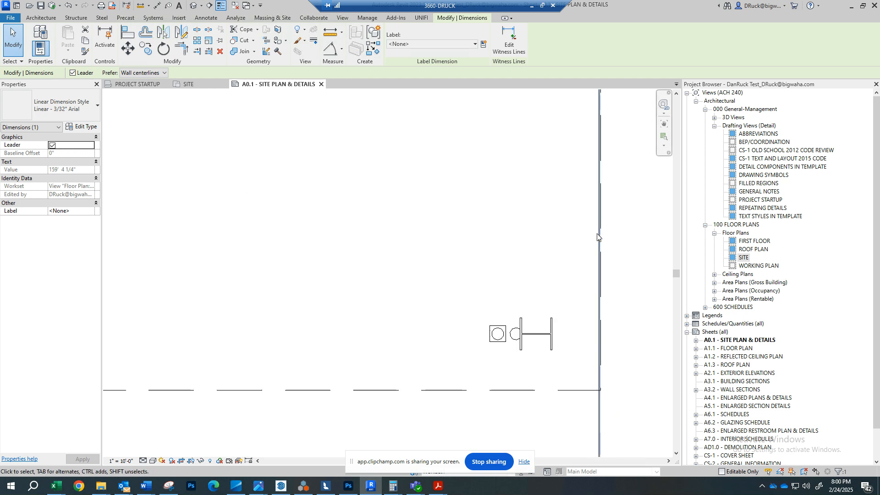
scroll(559, 293, down, 4)
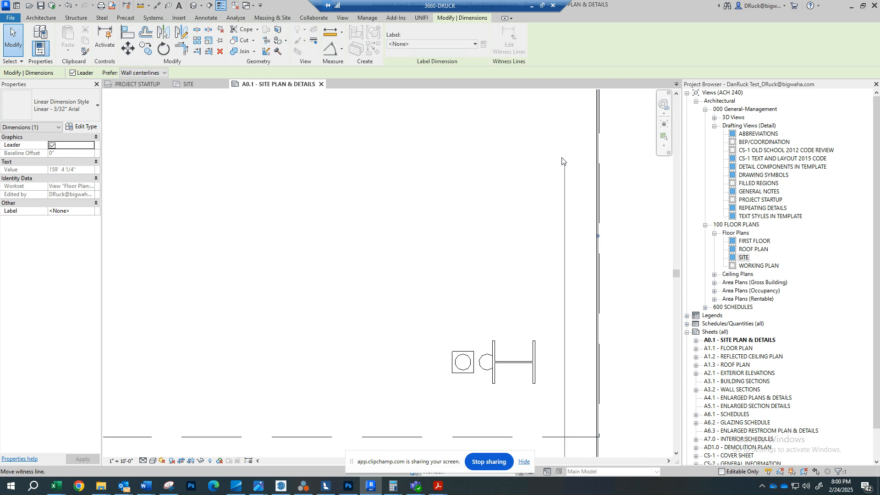
scroll(550, 225, down, 1)
middle_drag(551, 207, 547, 275)
scroll(546, 210, up, 10)
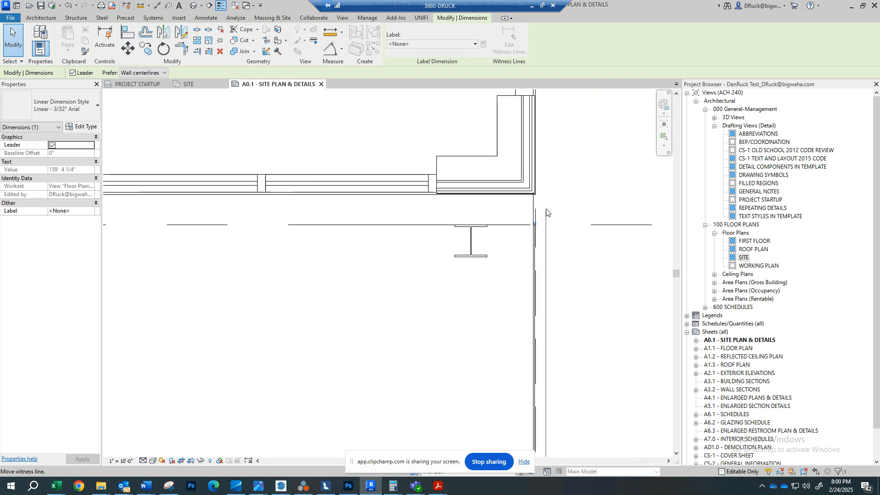
scroll(539, 202, up, 2)
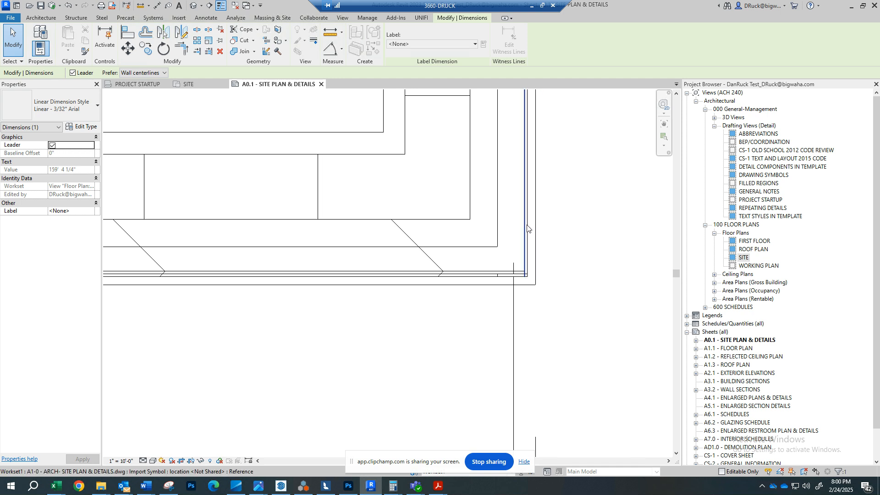
scroll(543, 206, down, 13)
middle_drag(466, 297, 569, 210)
scroll(383, 285, down, 1)
middle_drag(366, 287, 559, 222)
scroll(321, 275, down, 4)
key(Escape)
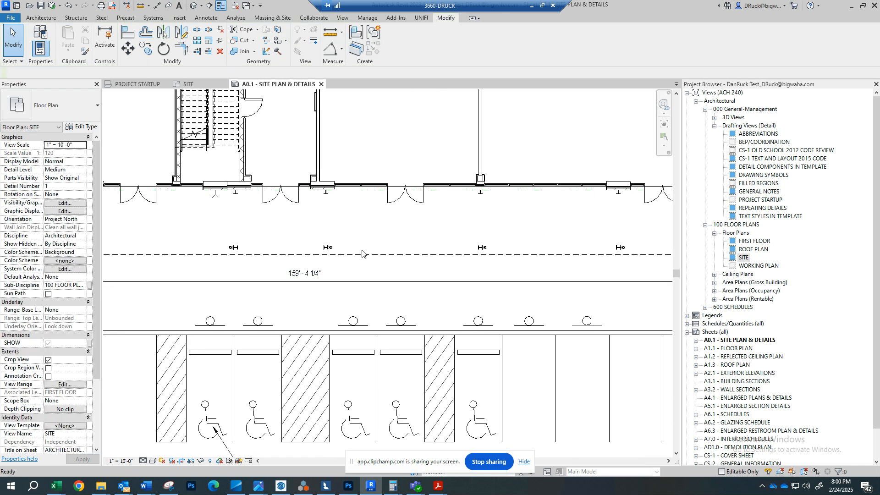
Move the overall dimension line away from the building, closer to the parking curb
middle_drag(379, 237, 442, 233)
scroll(235, 255, up, 3)
middle_drag(234, 254, 363, 246)
drag(294, 249, 297, 273)
key(Escape)
Extend the overall dimension's witness line at the grid-line corner up toward the building
scroll(272, 263, up, 1)
click(251, 274)
scroll(241, 267, up, 3)
drag(243, 265, 248, 190)
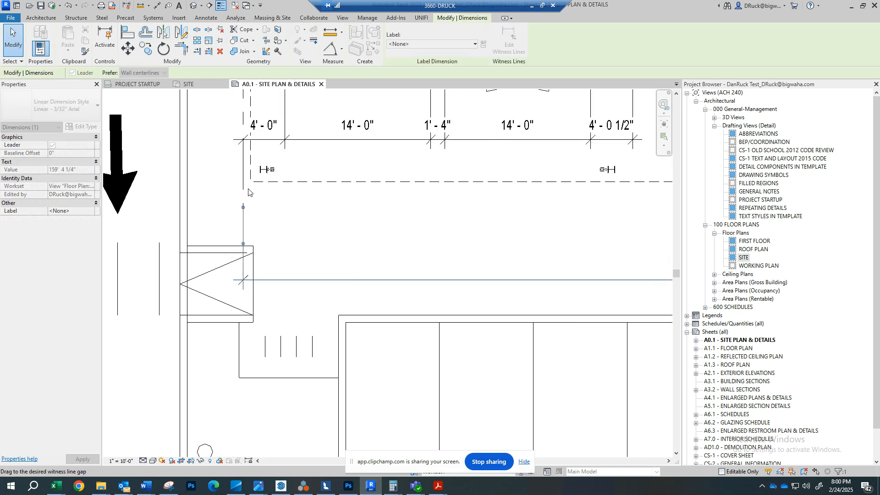
drag(236, 131, 239, 99)
scroll(339, 204, down, 4)
middle_drag(419, 198, 381, 195)
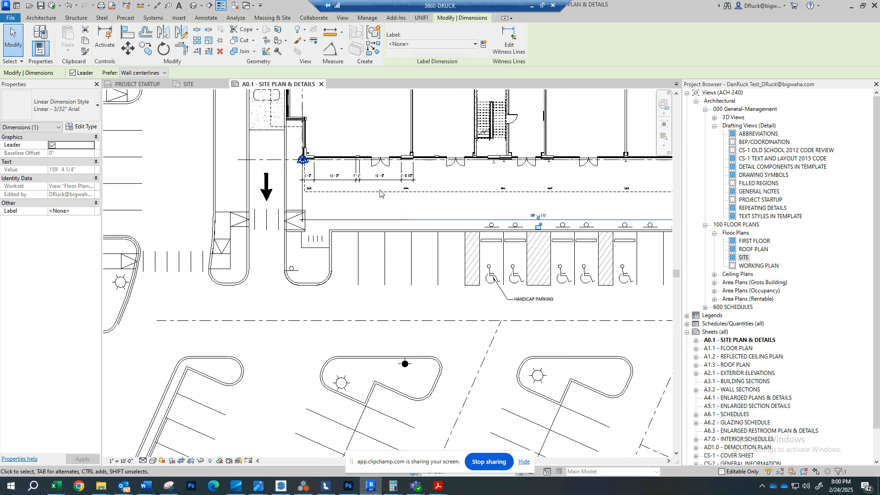
Move the pier-and-opening dimension string below the dashed line, just above the overall dimension, and deselect it
scroll(380, 188, up, 2)
key(Escape)
drag(379, 177, 408, 233)
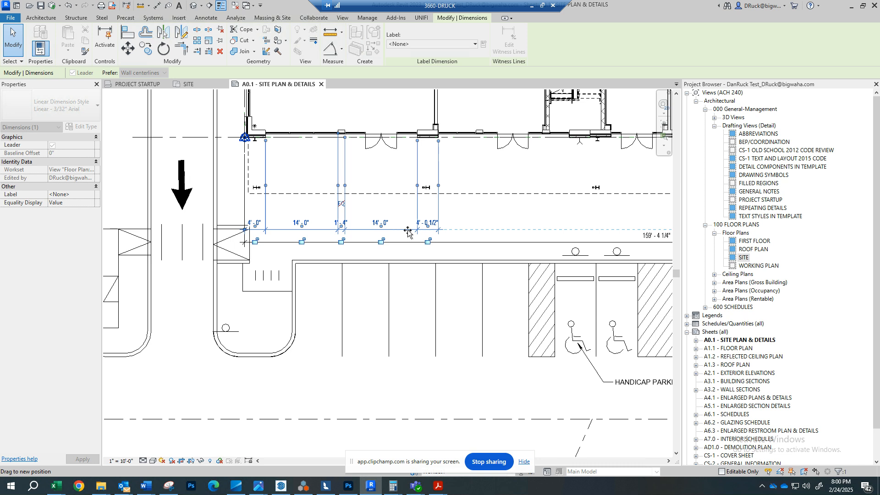
drag(408, 230, 411, 225)
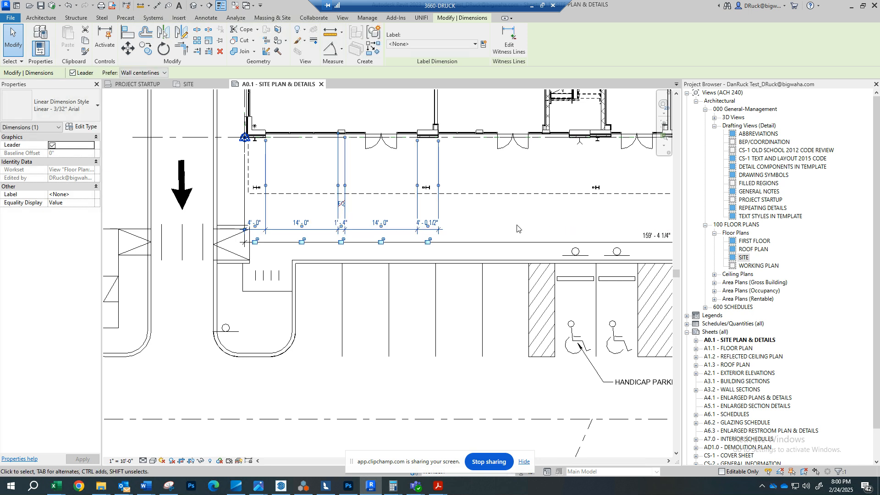
middle_drag(509, 224, 415, 203)
click(414, 203)
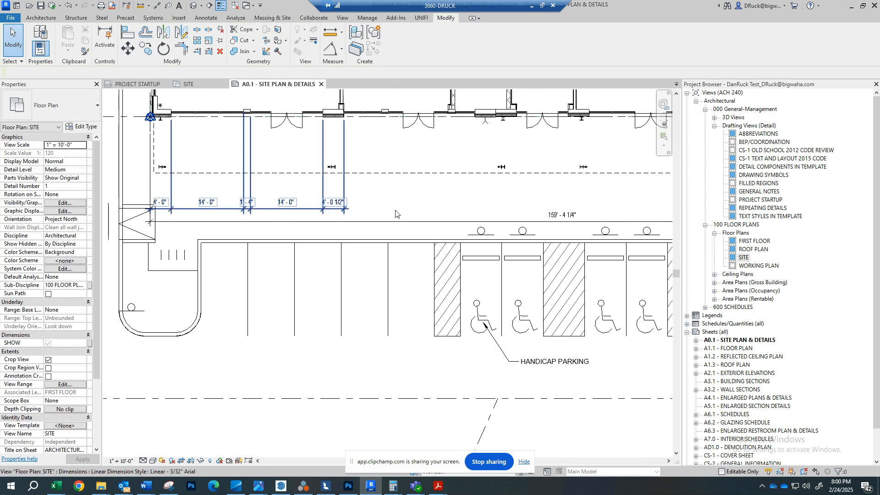
Examine the spacing and placement of the two stacked dimension strings along the front wall
middle_drag(370, 217, 400, 209)
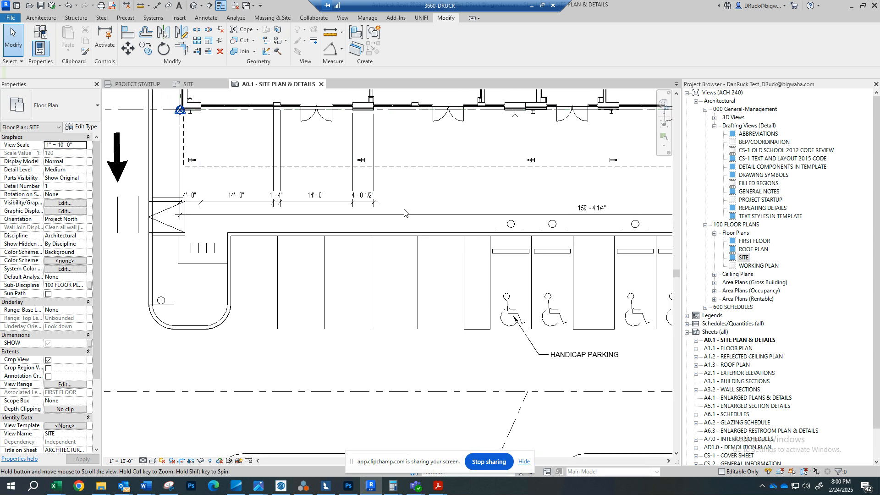
scroll(400, 210, down, 2)
scroll(398, 209, up, 3)
middle_drag(423, 182, 424, 206)
scroll(424, 209, down, 1)
middle_drag(503, 226, 423, 217)
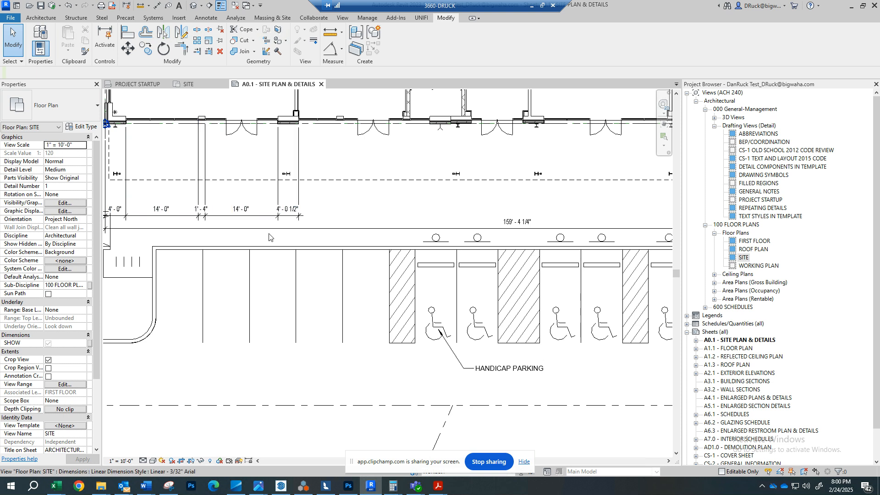
scroll(339, 217, down, 1)
middle_drag(365, 210, 458, 209)
scroll(383, 173, down, 1)
scroll(423, 184, down, 1)
middle_drag(422, 184, 361, 238)
scroll(411, 322, up, 4)
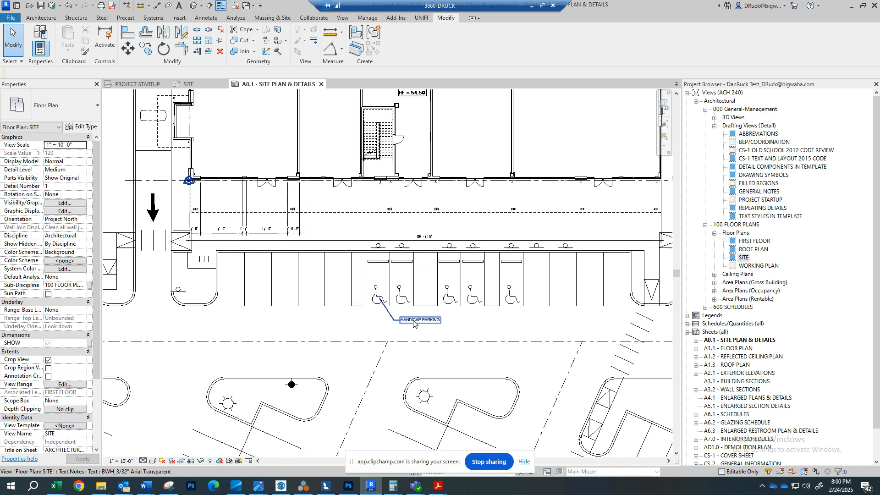
Place a left-aligned text note with a one-segment leader reading "ADA STRIPING" below the handicap parking stalls
middle_drag(477, 334, 443, 276)
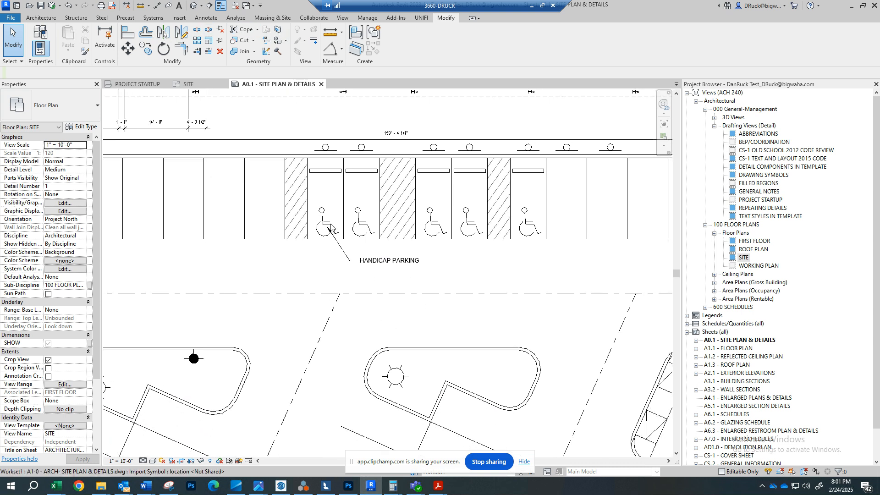
scroll(388, 262, down, 1)
middle_drag(374, 242, 361, 211)
middle_drag(368, 175, 332, 234)
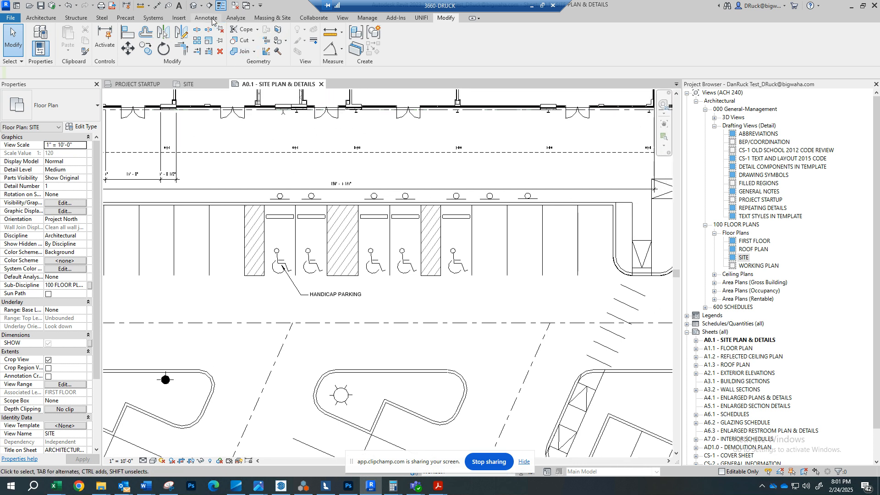
scroll(413, 178, down, 5)
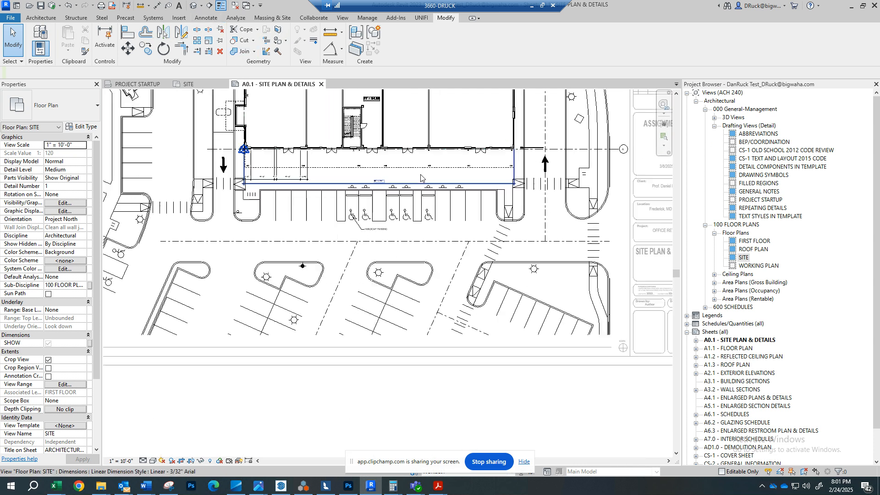
click(202, 18)
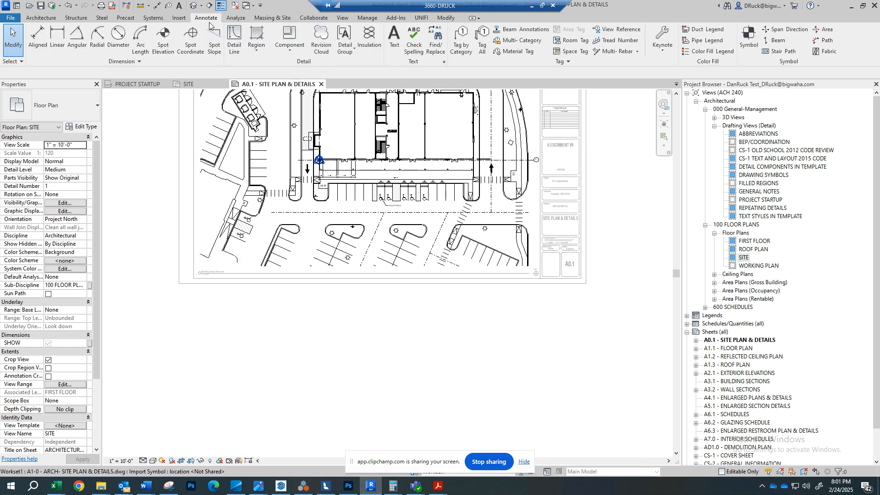
click(393, 45)
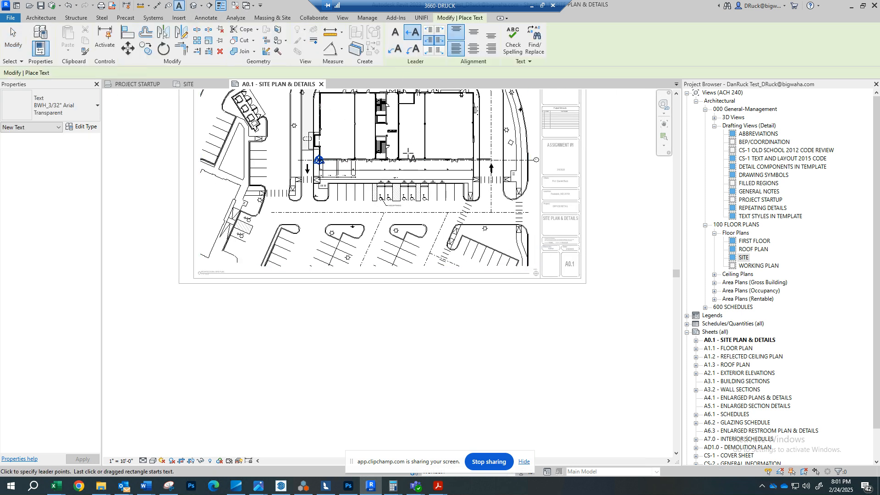
scroll(408, 186, up, 5)
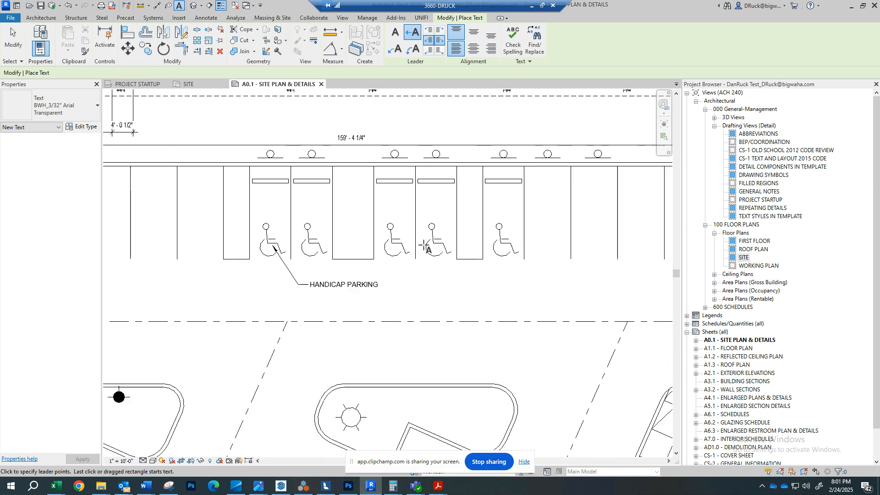
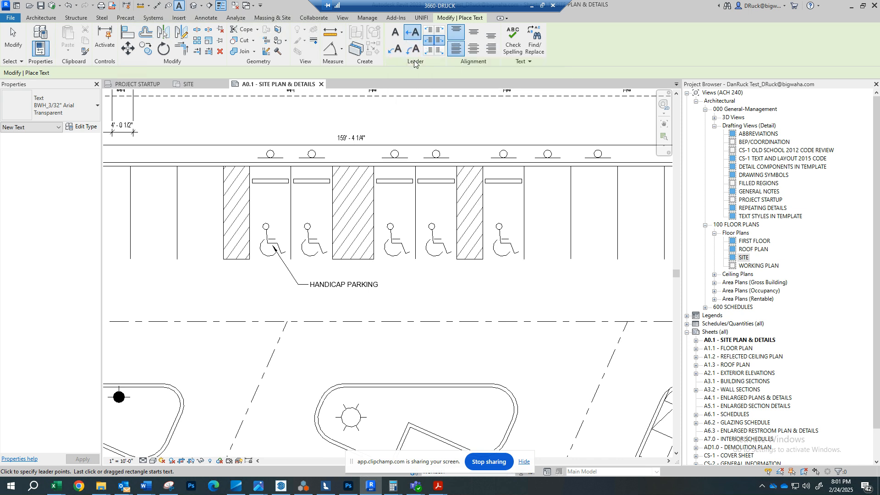
click(413, 36)
click(473, 48)
click(461, 50)
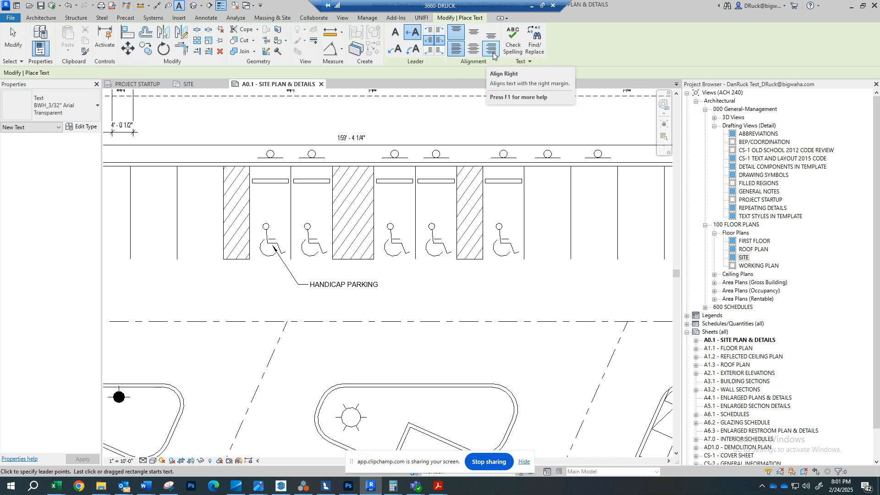
middle_drag(440, 265, 477, 225)
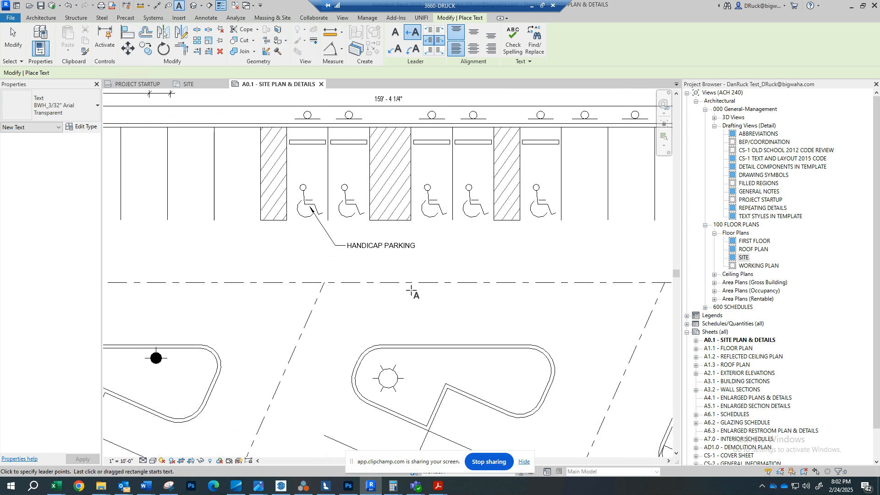
click(482, 265)
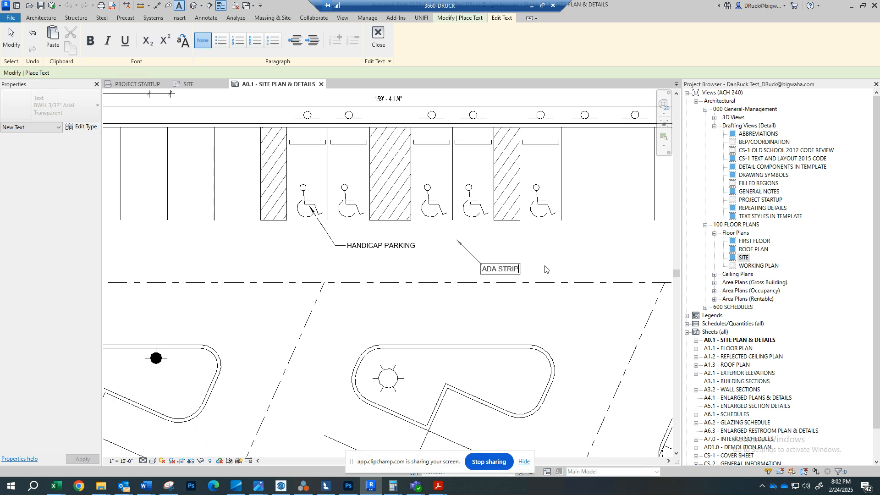
click(579, 249)
key(Escape)
key(Escape)
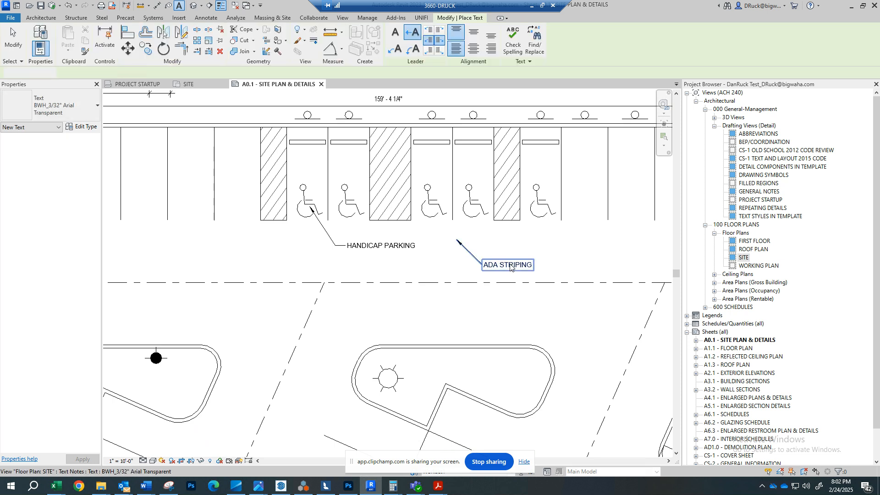
Move the ADA STRIPING note directly beneath the HANDICAP PARKING note and shape its leader with a matching horizontal elbow
scroll(509, 263, up, 3)
drag(509, 264, 310, 263)
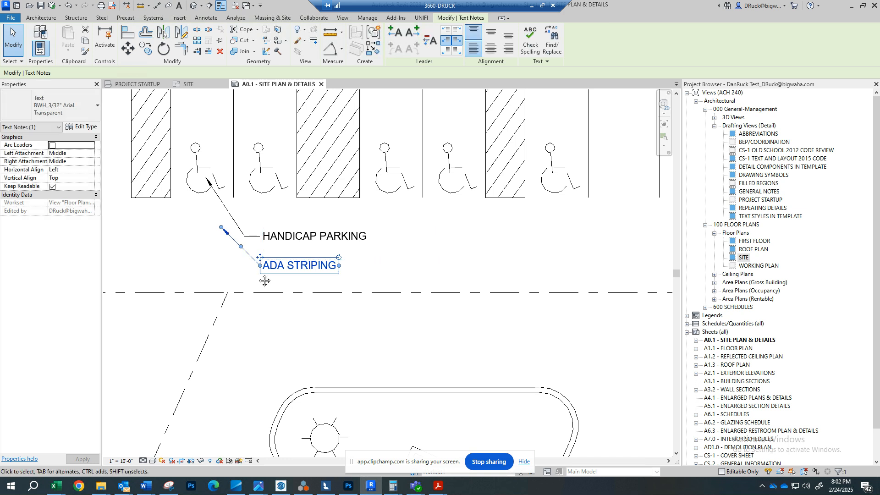
middle_drag(265, 281, 359, 262)
scroll(332, 231, up, 2)
click(334, 232)
click(345, 236)
drag(339, 233, 344, 253)
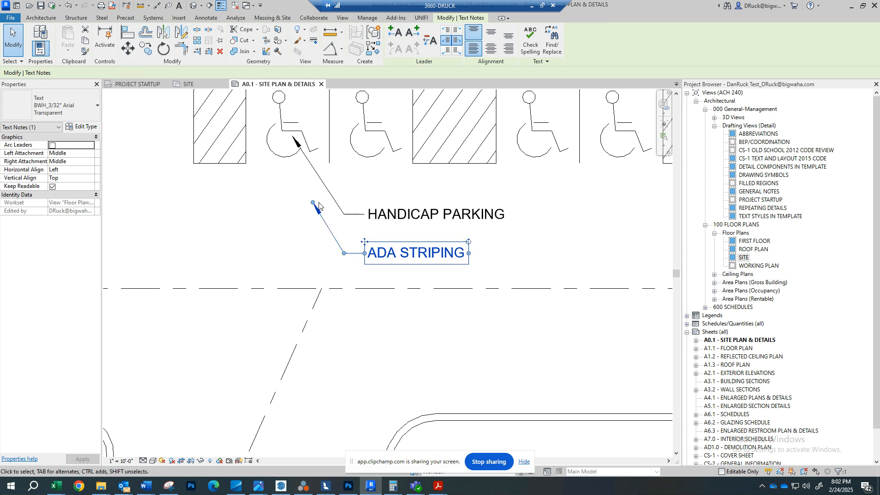
Point the ADA STRIPING leader's arrowhead into the hatched striping area beside the first handicap stall
scroll(314, 202, down, 1)
drag(315, 202, 250, 165)
click(267, 209)
scroll(270, 209, down, 1)
middle_drag(300, 209, 383, 212)
scroll(384, 213, up, 1)
scroll(440, 245, down, 1)
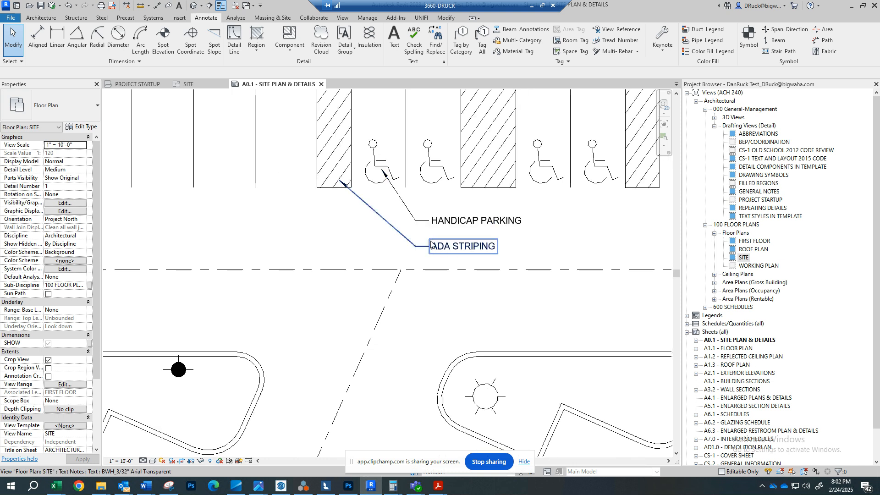
click(369, 210)
drag(343, 182, 339, 169)
Examine how the two stacked parking notes and their leaders line up on the site plan
scroll(516, 247, down, 3)
scroll(541, 237, down, 1)
middle_drag(543, 237, 496, 247)
scroll(496, 248, up, 4)
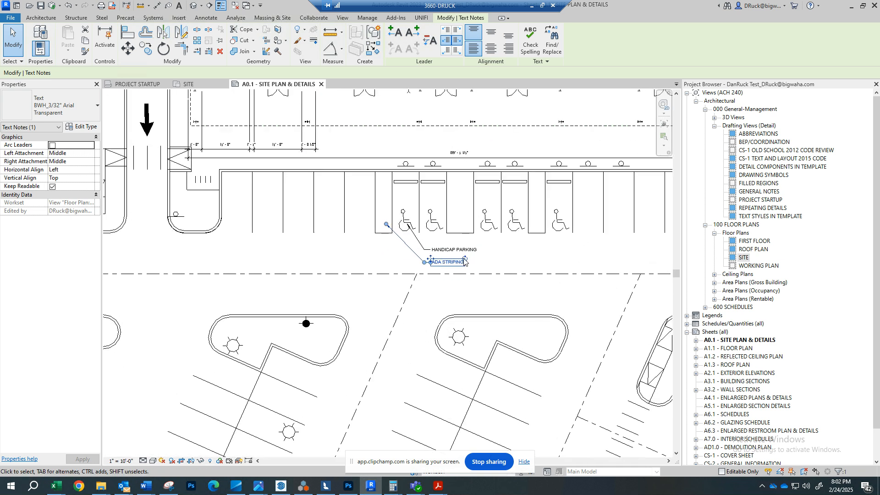
scroll(503, 257, down, 2)
middle_drag(521, 255, 536, 250)
scroll(520, 252, up, 2)
scroll(469, 232, up, 2)
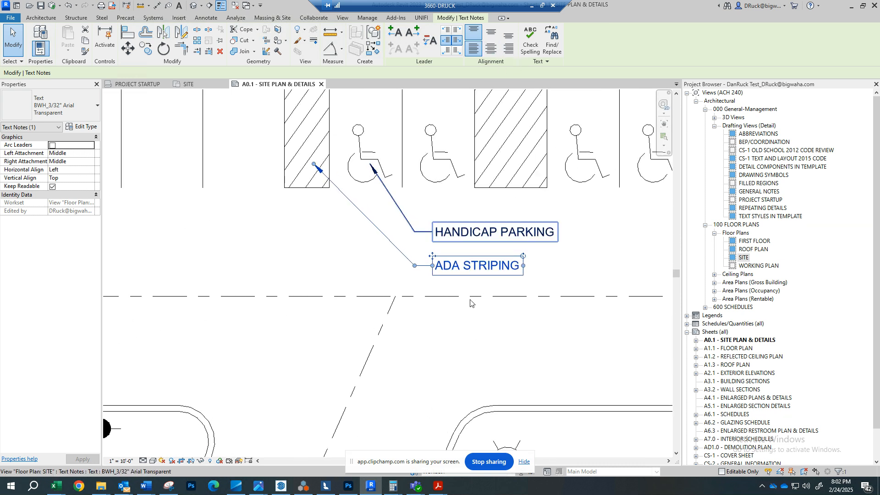
middle_drag(528, 261, 506, 247)
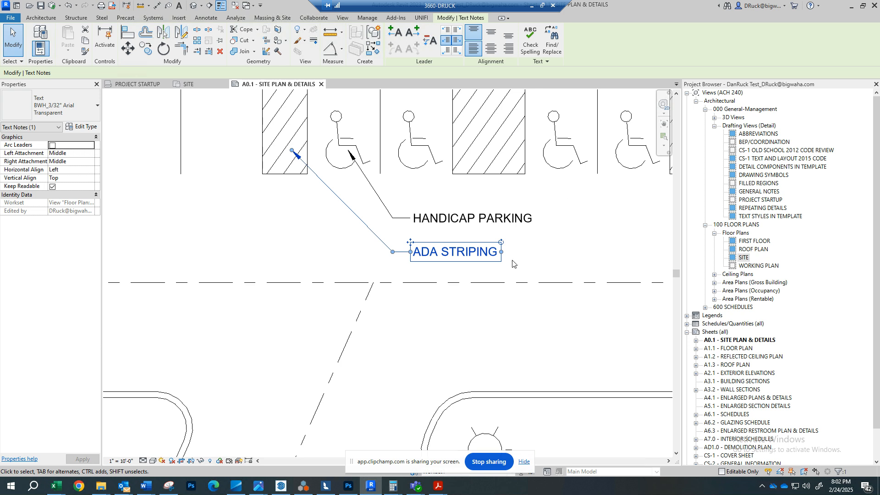
Center-align the ADA STRIPING note, shift it away from the HANDICAP PARKING note, and widen its text box
click(491, 48)
drag(412, 242, 589, 239)
middle_drag(551, 264, 462, 230)
drag(590, 219, 649, 214)
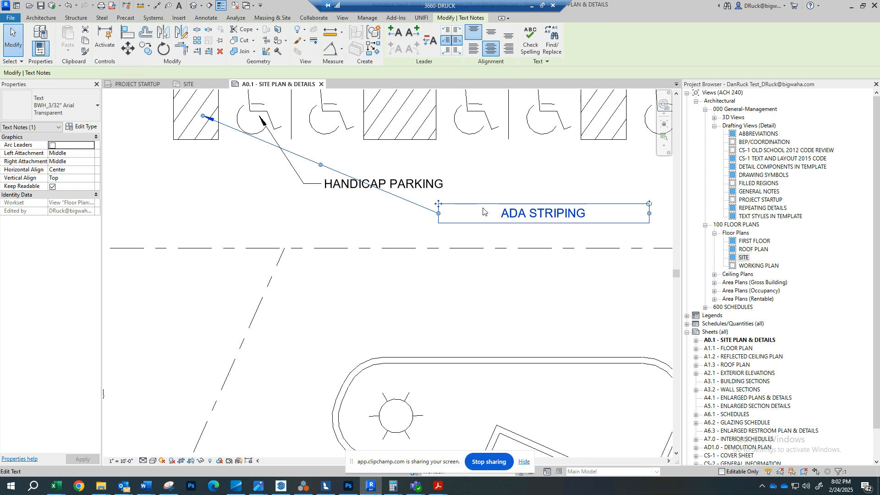
middle_drag(550, 191, 559, 179)
scroll(559, 178, down, 1)
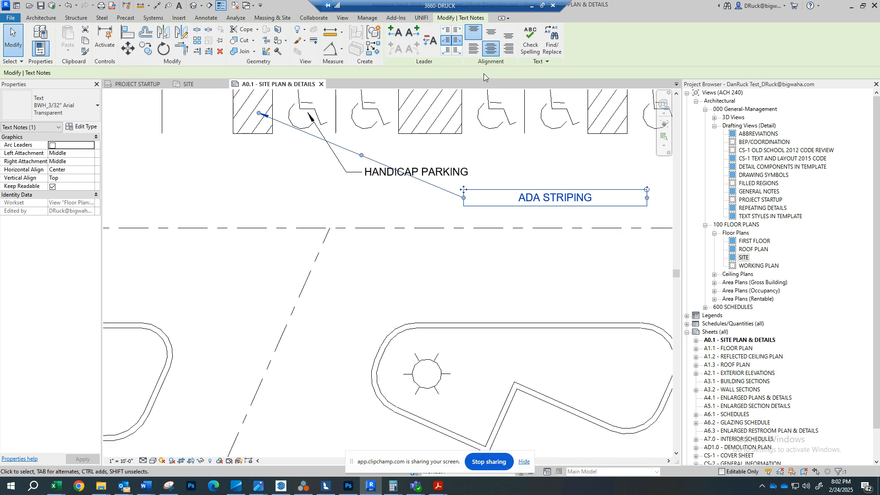
Try the left, center and right text alignments on the widened ADA STRIPING note
click(474, 48)
click(492, 51)
click(509, 48)
click(473, 48)
click(491, 48)
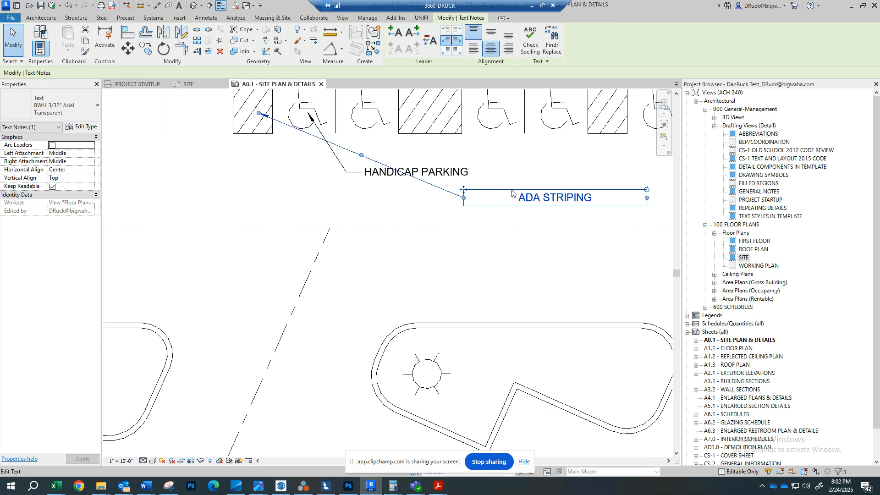
Move the left-aligned ADA STRIPING note back beneath HANDICAP PARKING, line up its leader elbow, and deselect it
ctrl+drag(454, 190, 363, 195)
drag(311, 158, 346, 201)
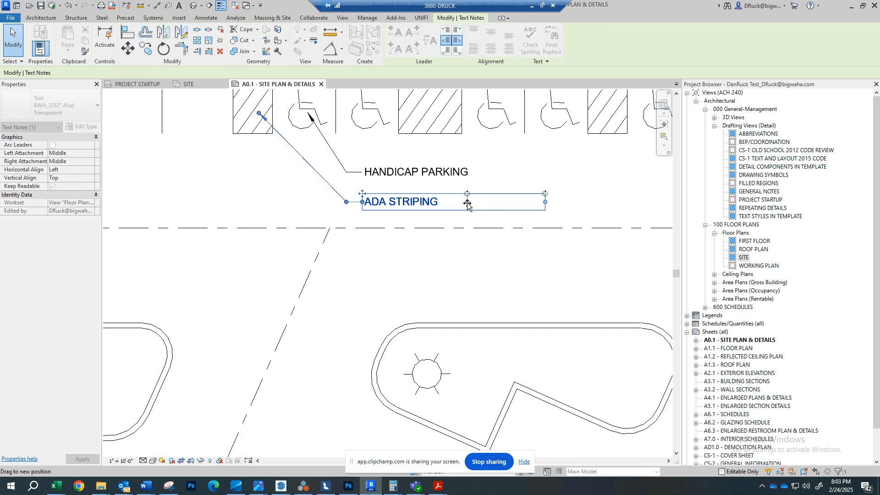
key(Escape)
Examine the dimension strings and parking notes along the front of the building on the site plan
scroll(546, 214, down, 5)
middle_drag(546, 214, 446, 295)
scroll(456, 250, down, 2)
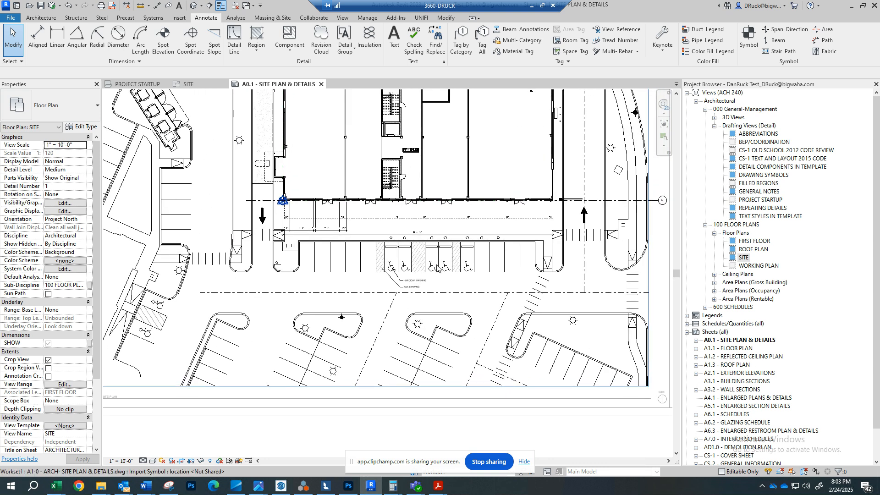
middle_drag(393, 242, 391, 275)
scroll(391, 275, up, 3)
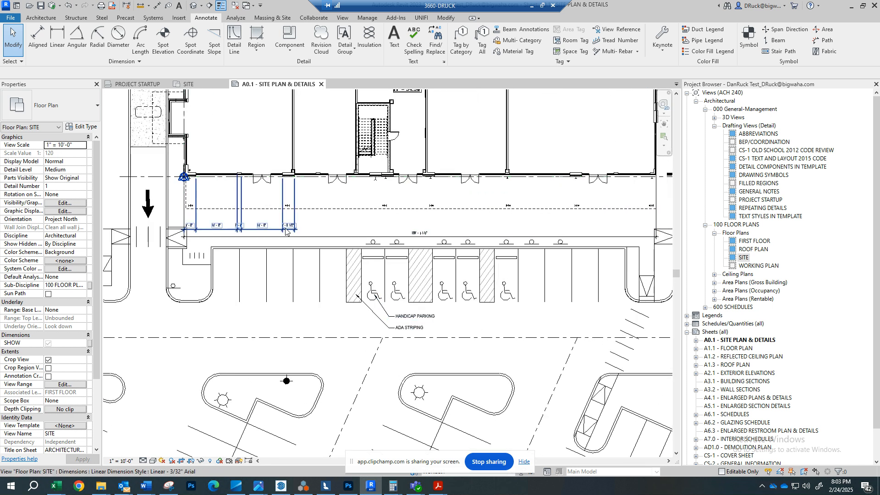
scroll(286, 231, down, 2)
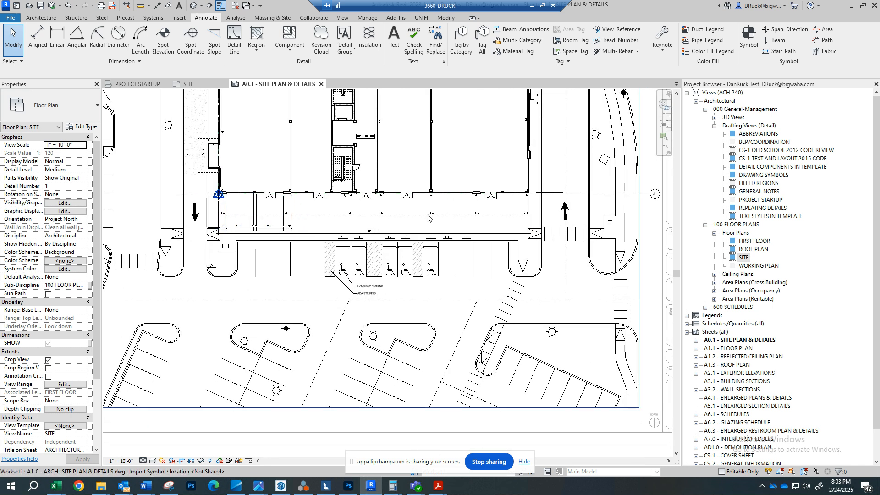
middle_drag(402, 207, 382, 226)
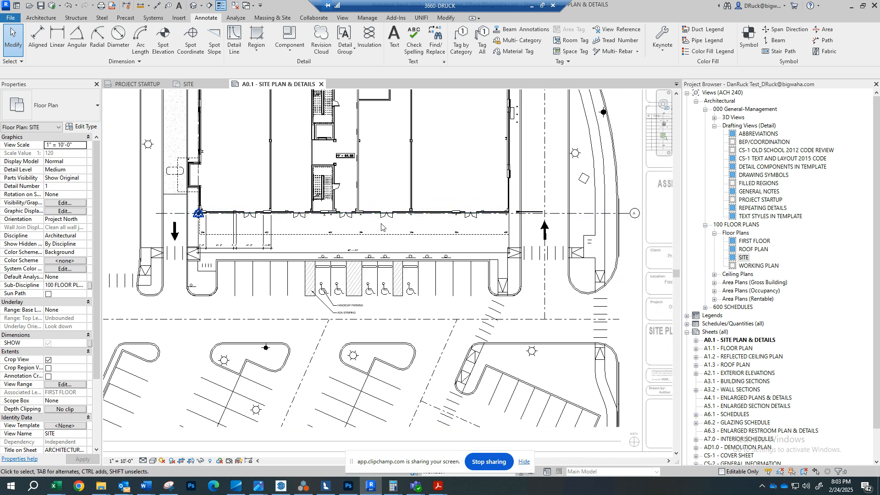
scroll(402, 180, down, 2)
middle_drag(403, 247, 447, 283)
scroll(446, 284, down, 2)
scroll(477, 340, up, 5)
middle_drag(502, 286, 519, 212)
scroll(453, 287, up, 4)
scroll(384, 225, down, 2)
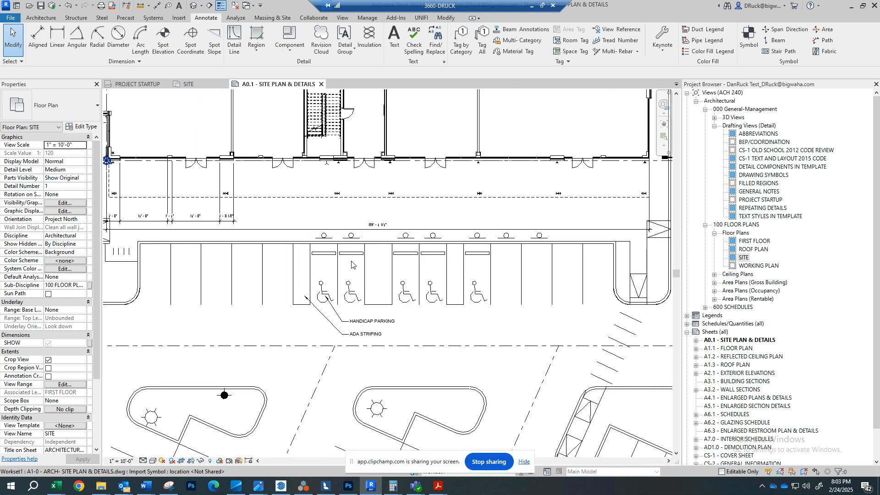
middle_drag(352, 256, 398, 216)
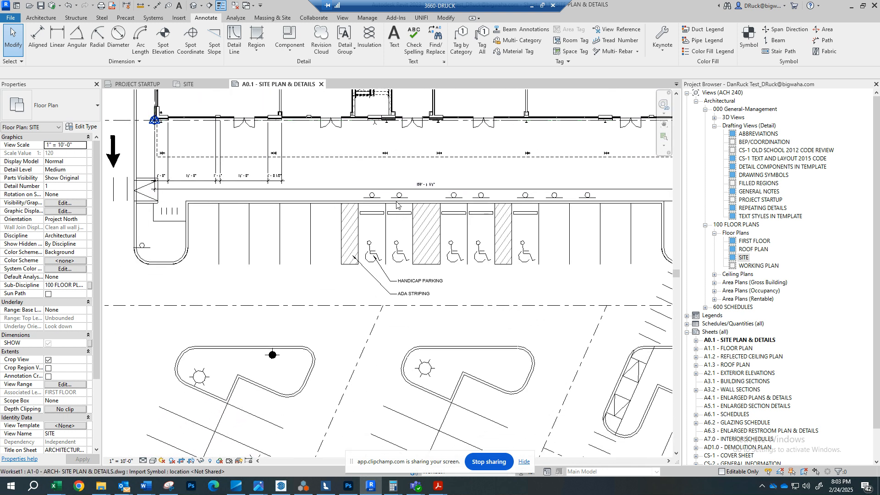
middle_drag(356, 171, 363, 201)
scroll(363, 202, down, 1)
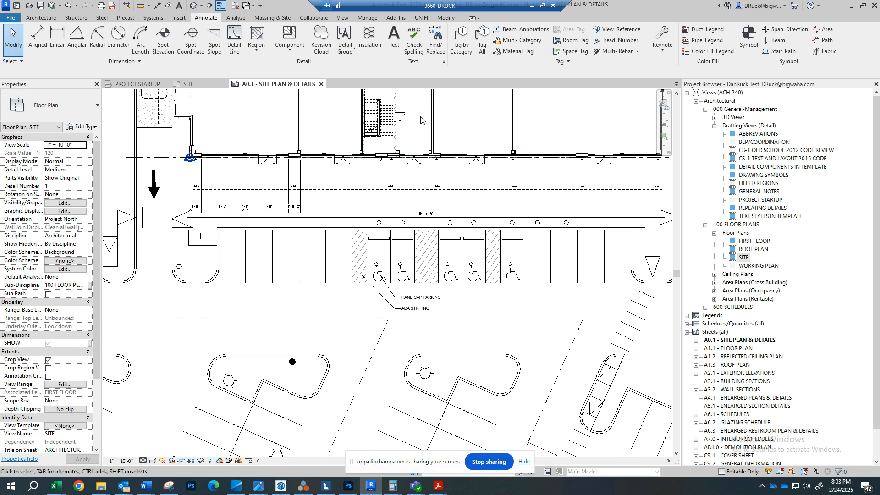
Place an Interior Elevation marker between the dashed line and the overall dimension in front of the building, and select it
click(343, 18)
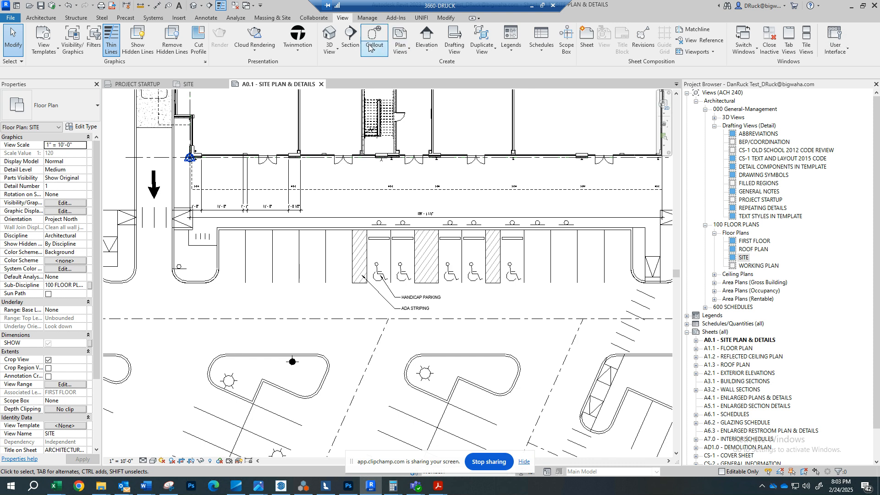
middle_drag(426, 159, 426, 163)
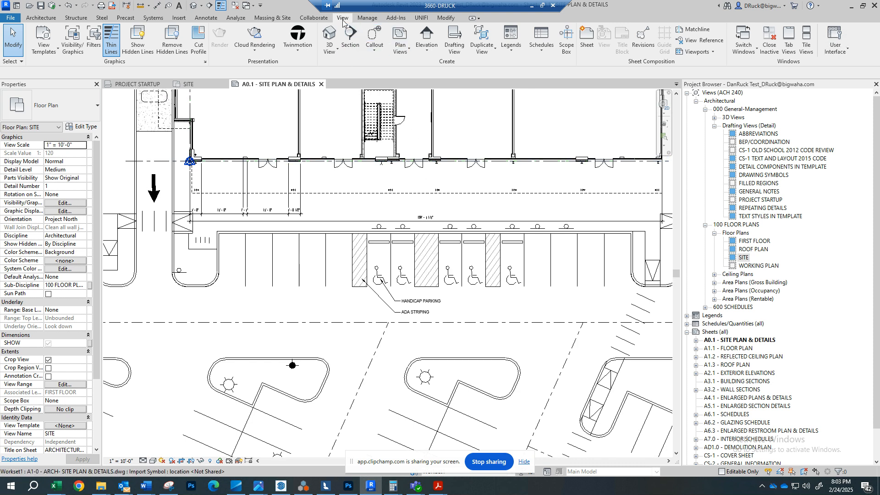
click(427, 38)
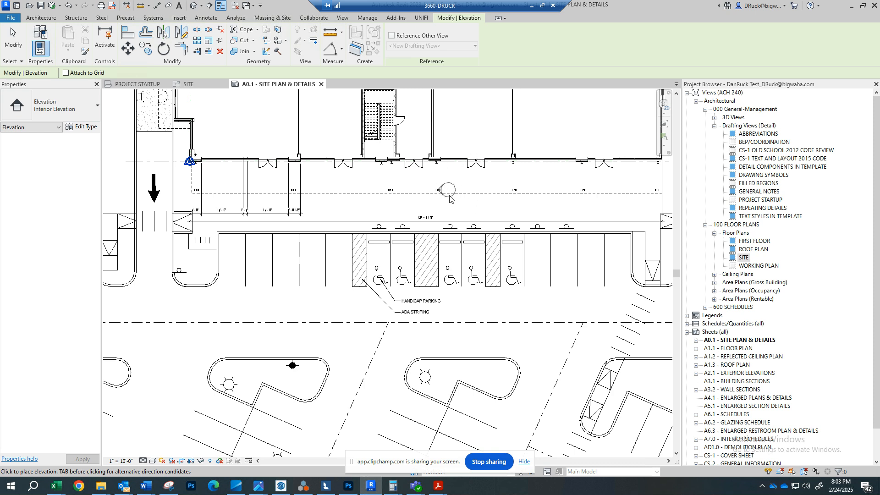
scroll(451, 197, up, 4)
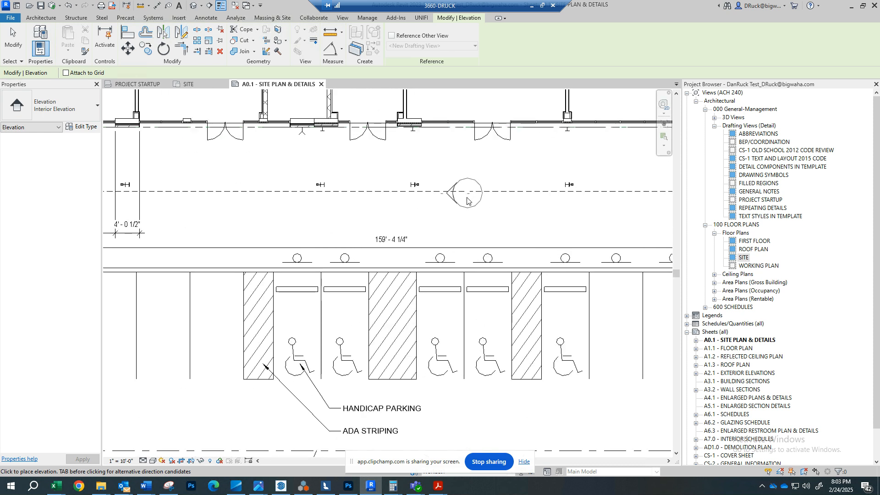
scroll(449, 199, down, 4)
scroll(464, 217, up, 4)
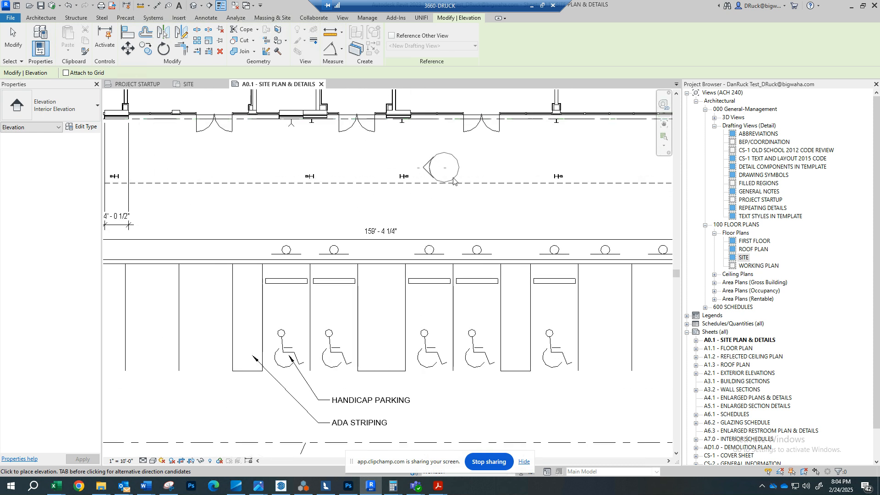
click(458, 212)
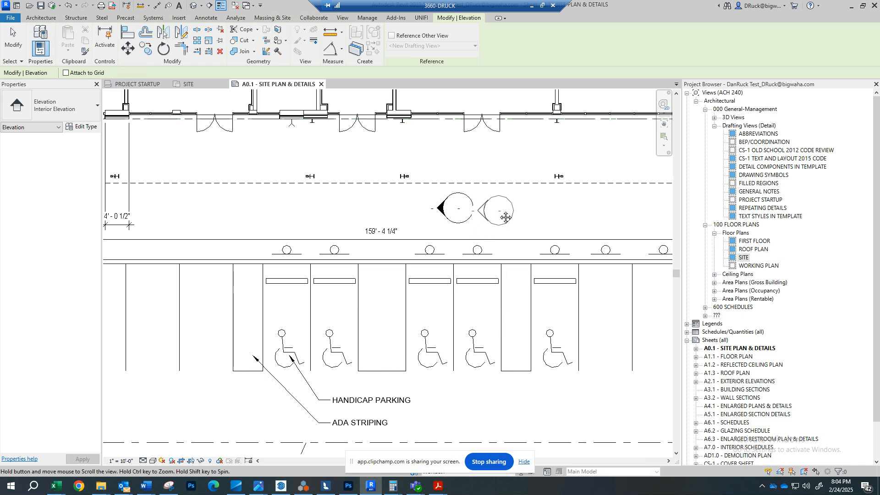
key(Escape)
click(442, 209)
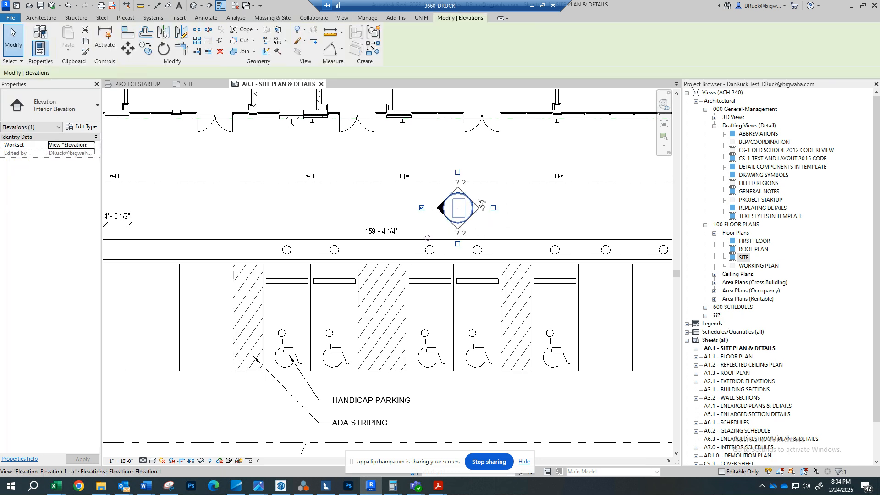
Examine the elevation view generated by the new Interior Elevation marker and its place in the project's view list, and close it
scroll(450, 209, down, 2)
double_click(450, 208)
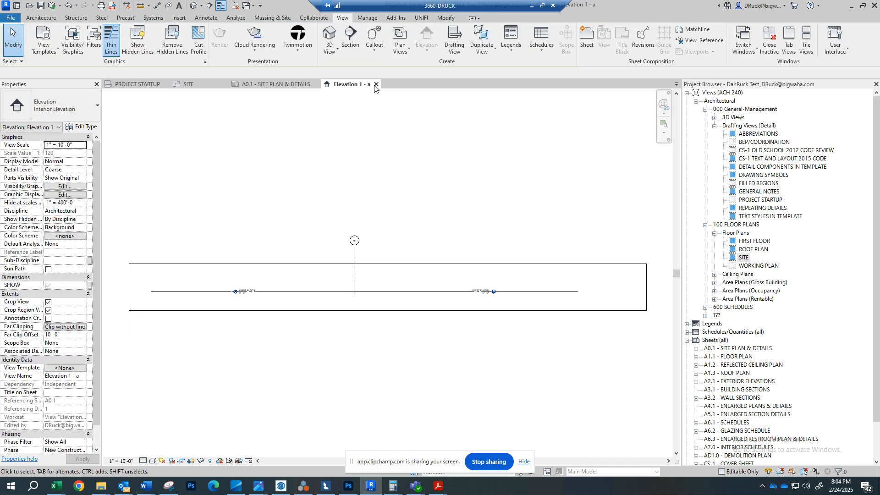
click(377, 84)
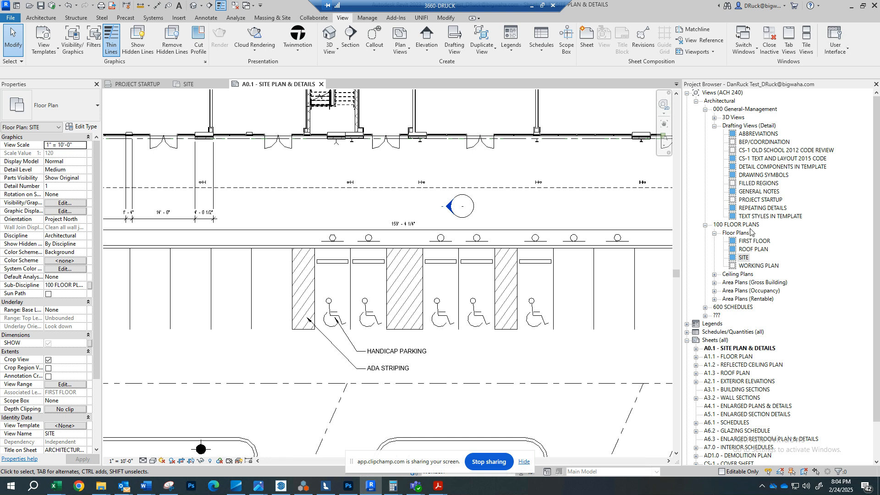
click(705, 316)
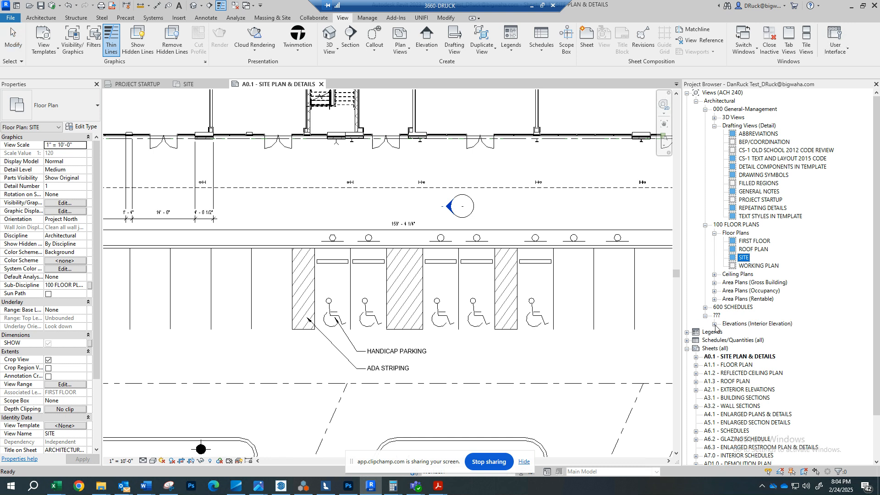
click(715, 324)
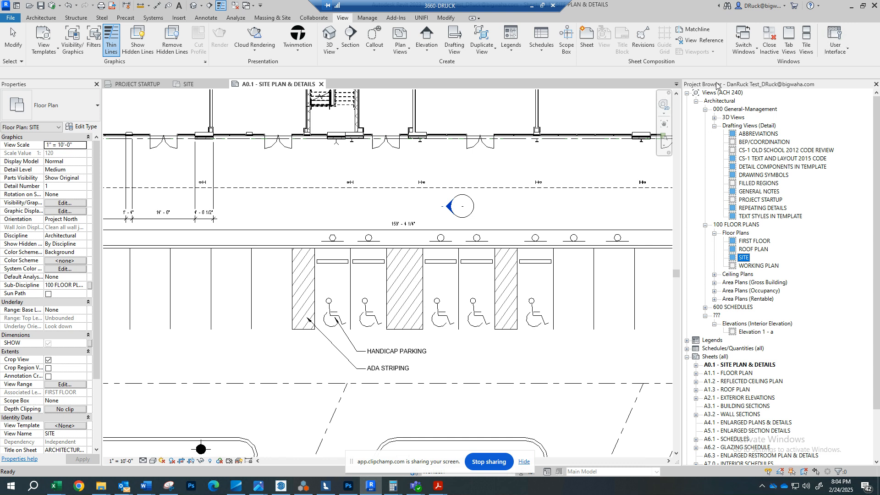
double_click(448, 207)
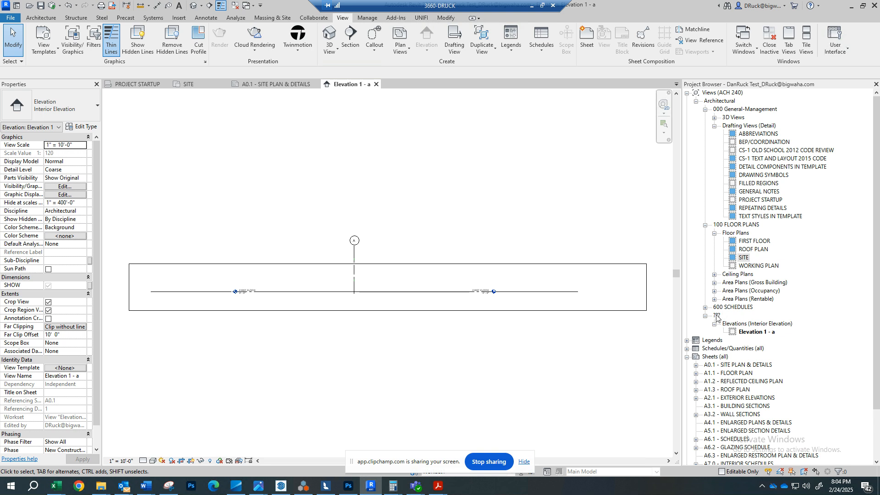
scroll(367, 261, up, 3)
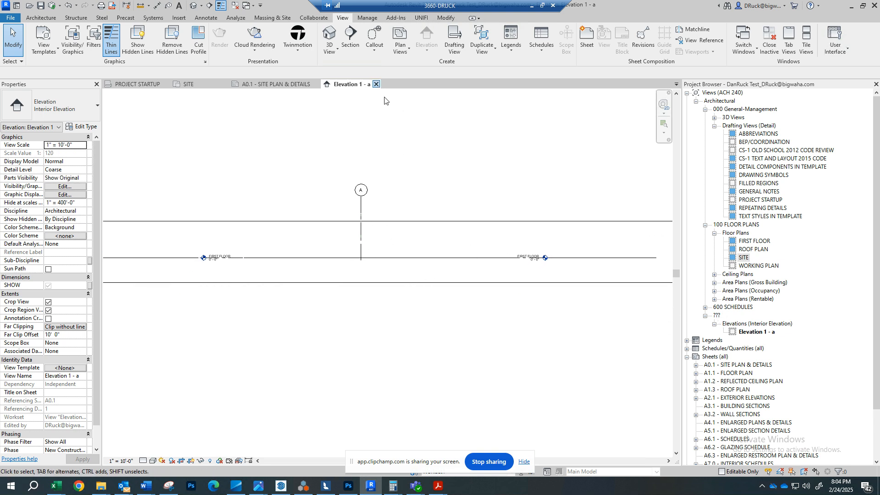
click(376, 84)
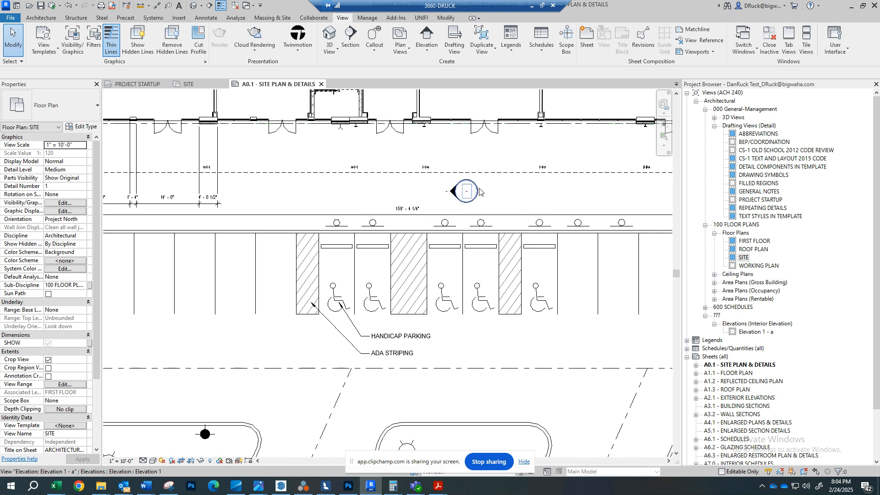
Delete the Interior Elevation marker in front of the building together with its Elevation 1 - a view
click(479, 192)
scroll(499, 189, up, 2)
click(565, 184)
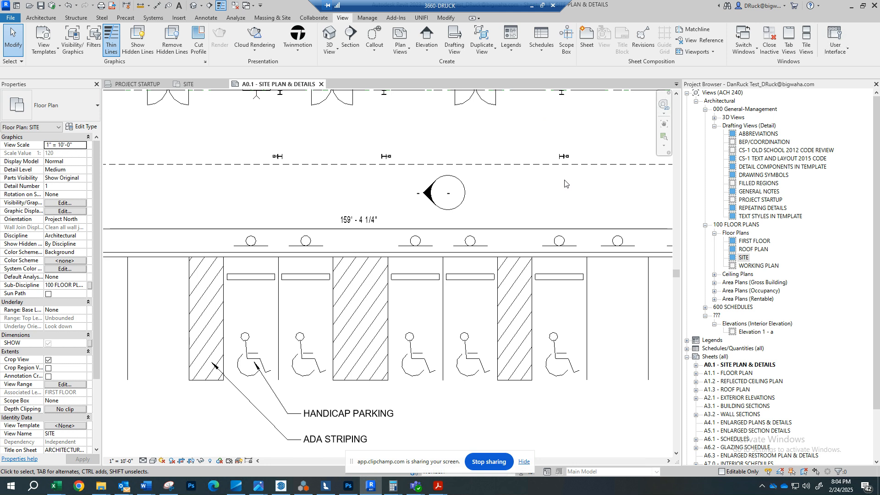
middle_drag(490, 190, 507, 213)
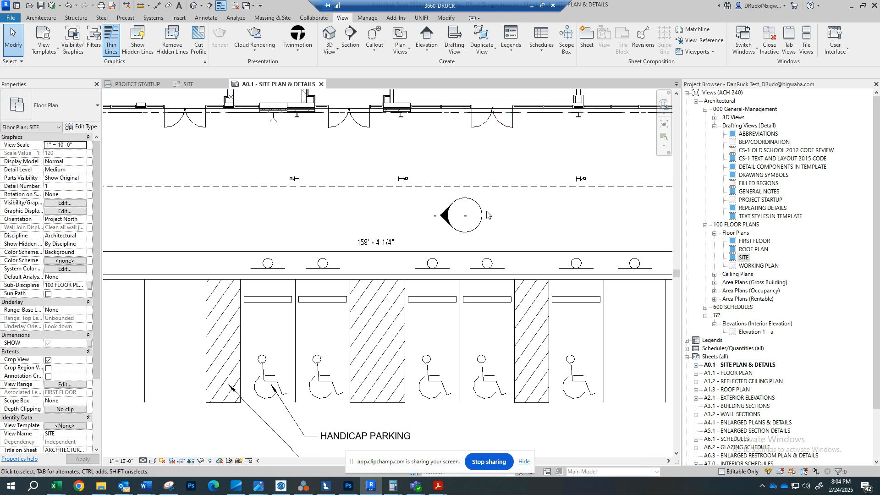
click(481, 211)
click(536, 205)
drag(417, 157, 508, 255)
key(Delete)
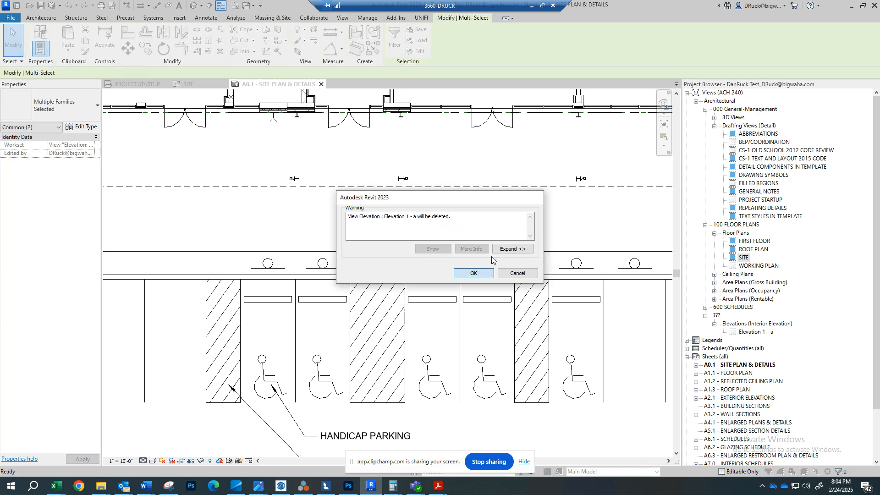
click(474, 273)
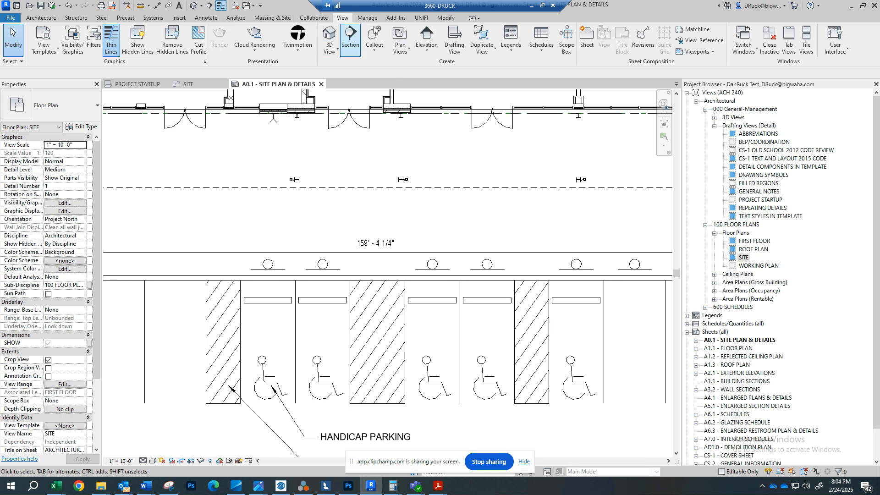
Create a drafting view named PLANTER DETAIL at a scale of 1 1/2" = 1'-0"
click(458, 47)
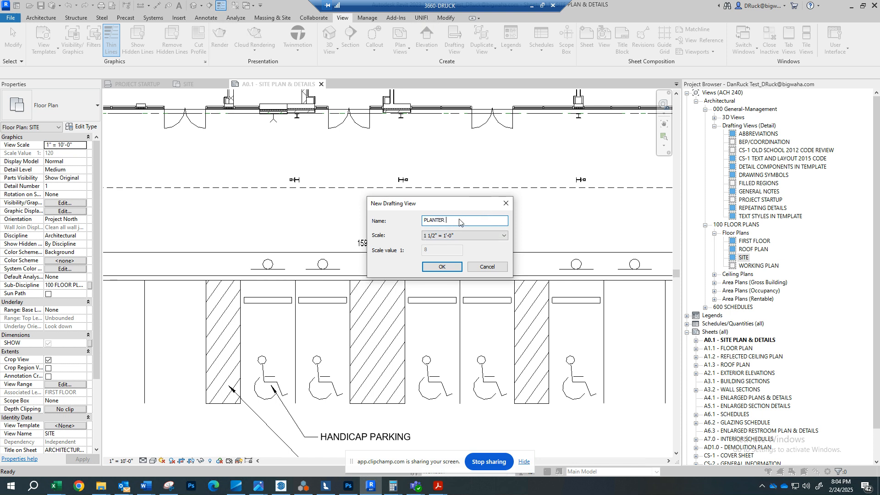
text(ETAIL)
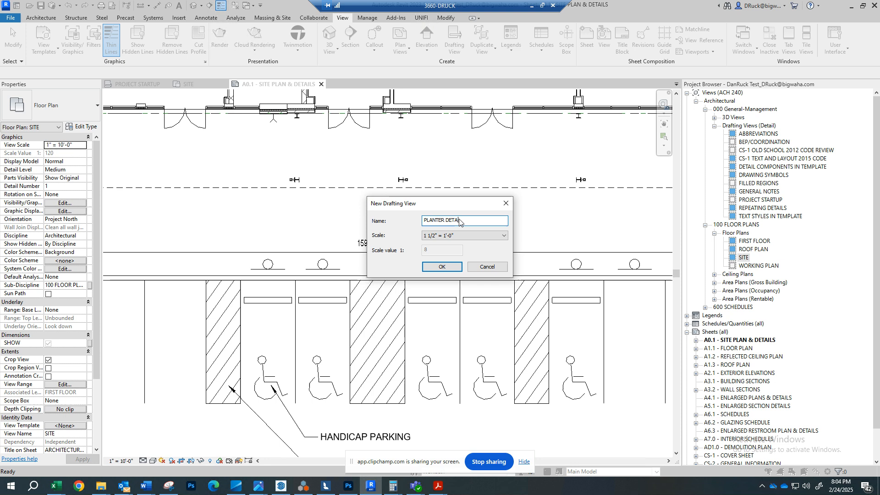
click(457, 267)
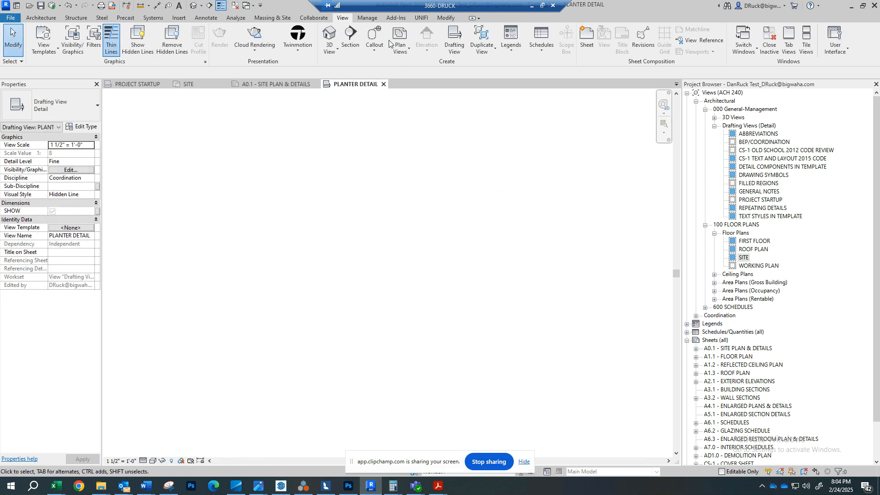
Draw a rectangular Diagonal Down 1/8 filled region about 3'-9" by 0'-11" in the PLANTER DETAIL view
click(206, 17)
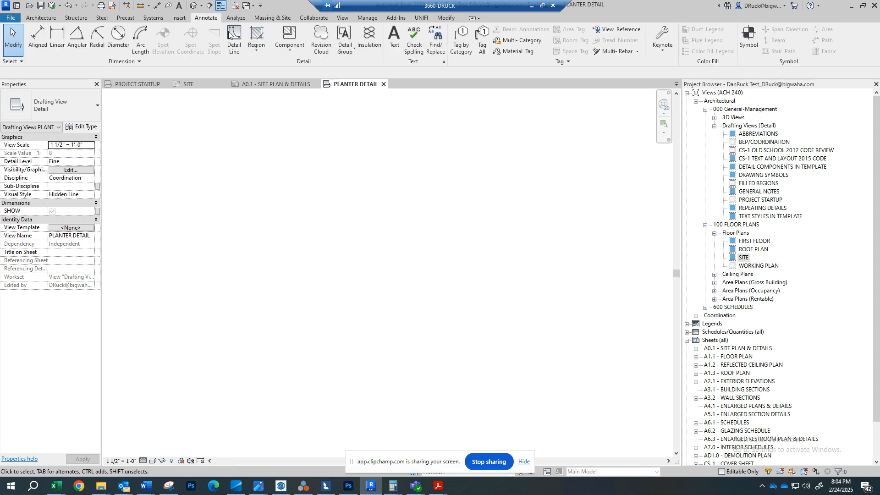
click(255, 34)
click(385, 214)
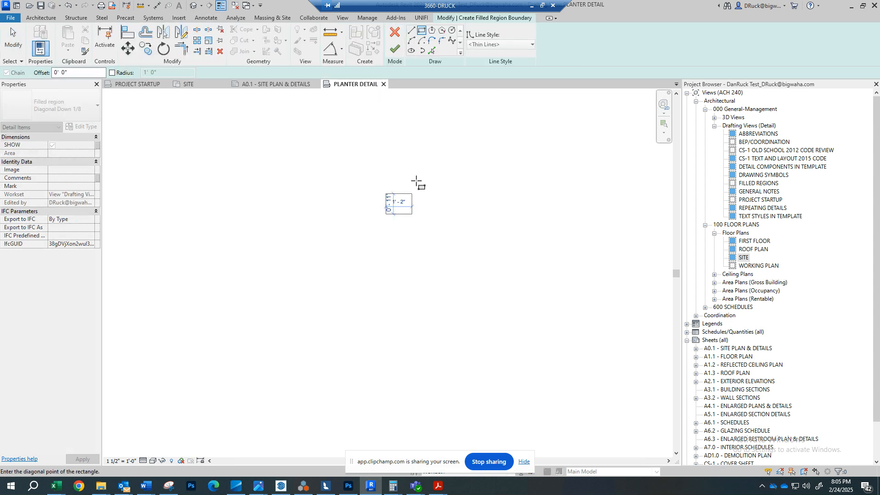
click(469, 234)
scroll(435, 237, up, 4)
middle_drag(399, 141, 420, 195)
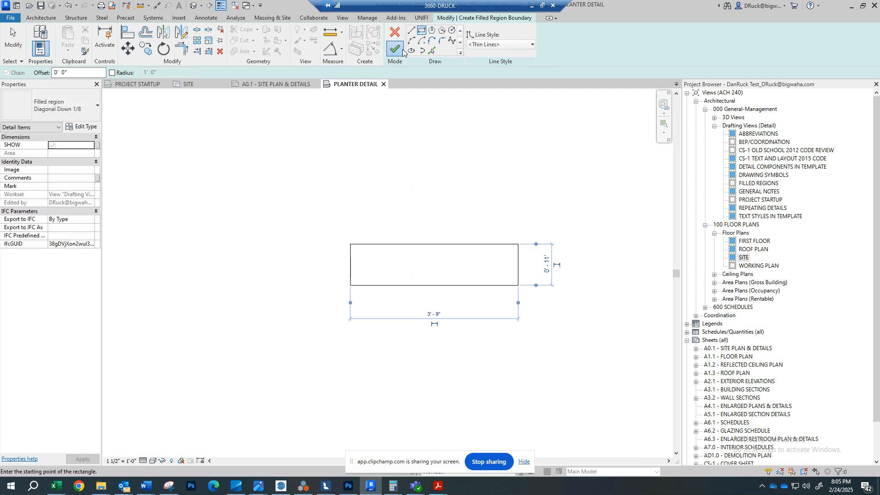
click(394, 49)
click(432, 163)
scroll(429, 201, up, 2)
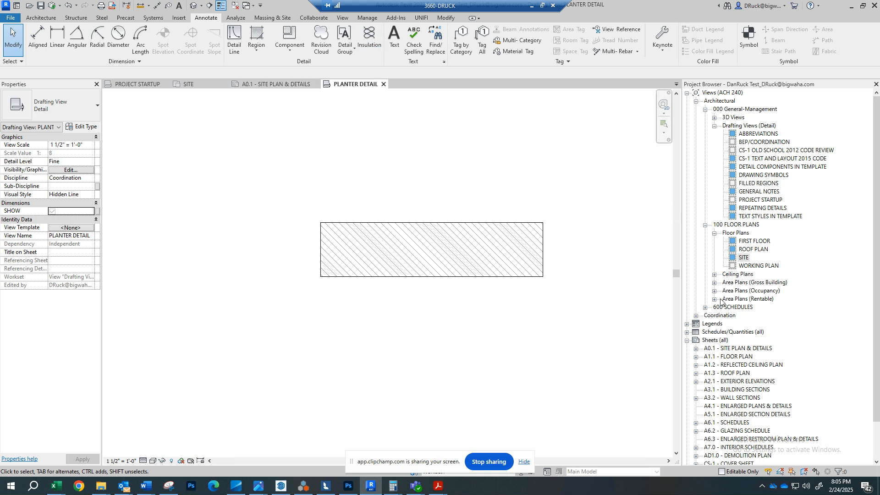
Locate the PLANTER DETAIL drafting view under the Coordination discipline in the project's view list
click(697, 316)
click(705, 324)
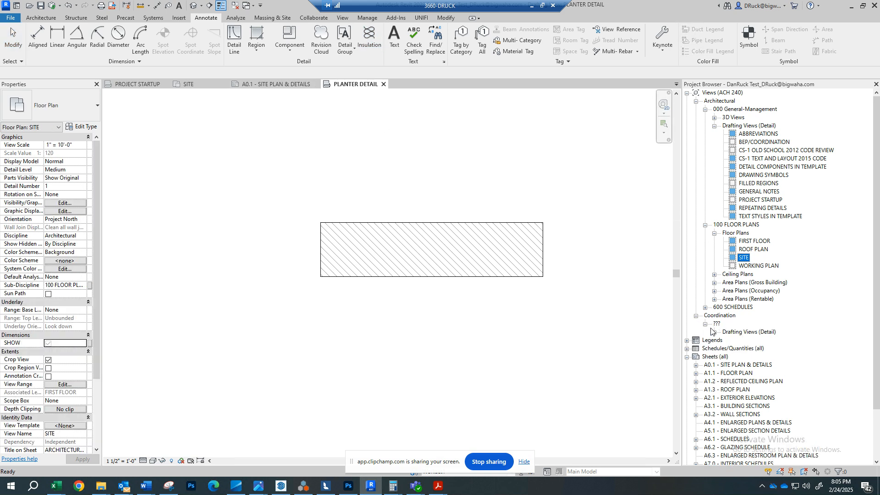
click(714, 333)
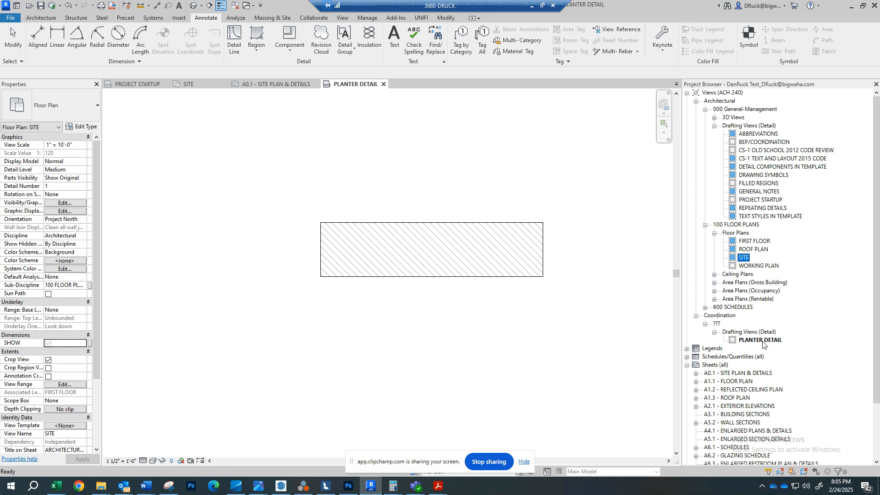
click(506, 282)
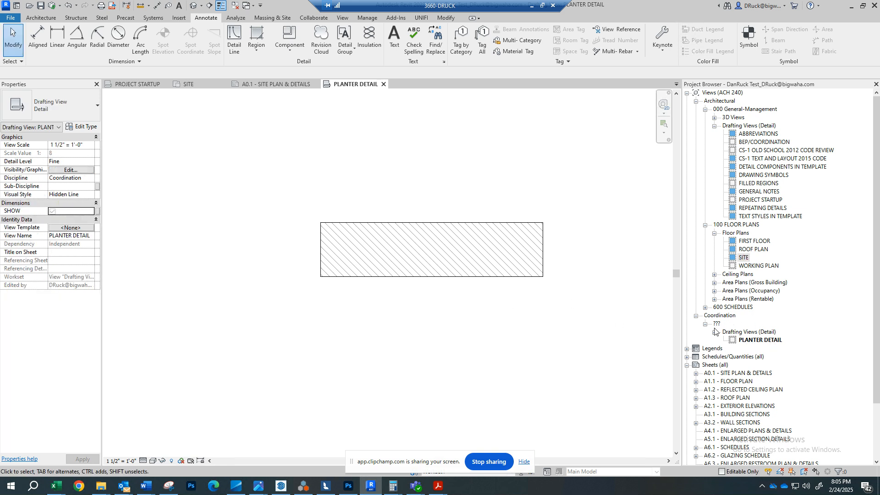
middle_drag(520, 293, 518, 289)
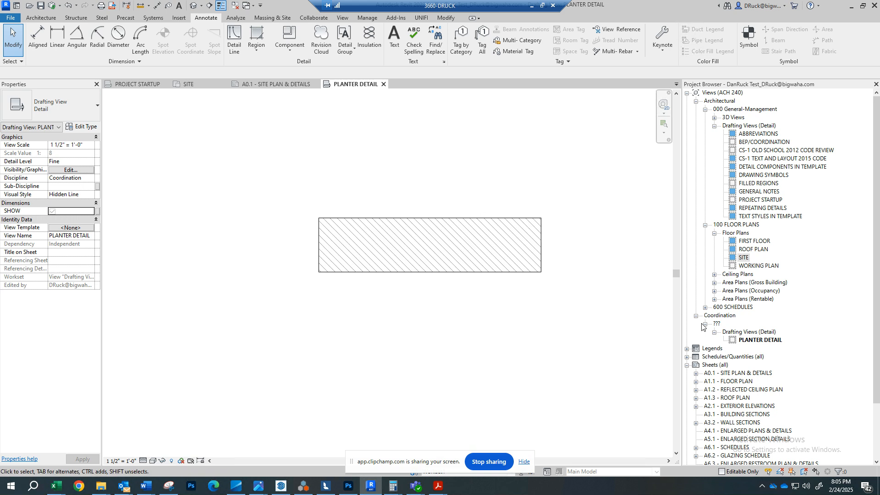
scroll(703, 327, down, 4)
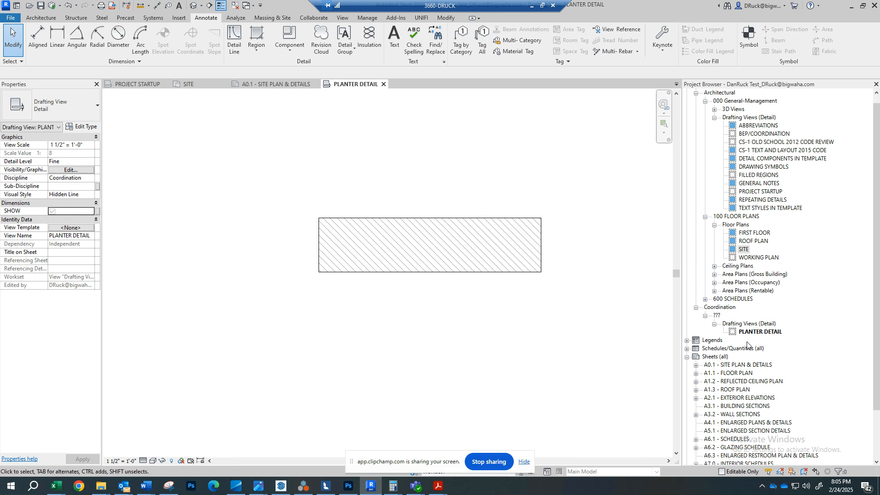
Return to sheet A0.1 - SITE PLAN & DETAILS and deactivate its site plan viewport
click(263, 84)
scroll(521, 317, down, 5)
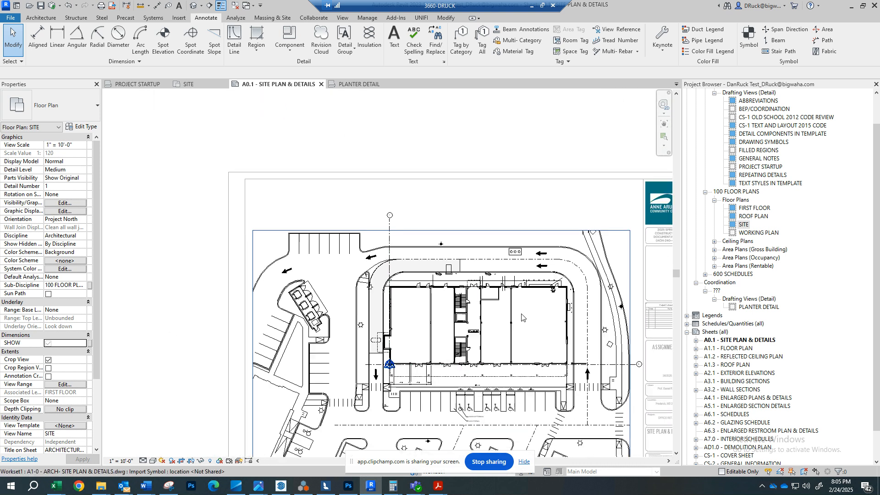
click(754, 307)
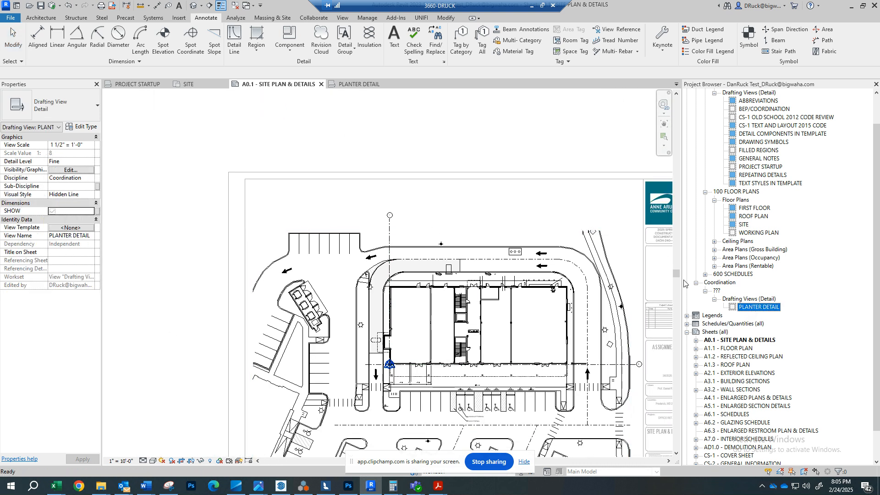
double_click(605, 151)
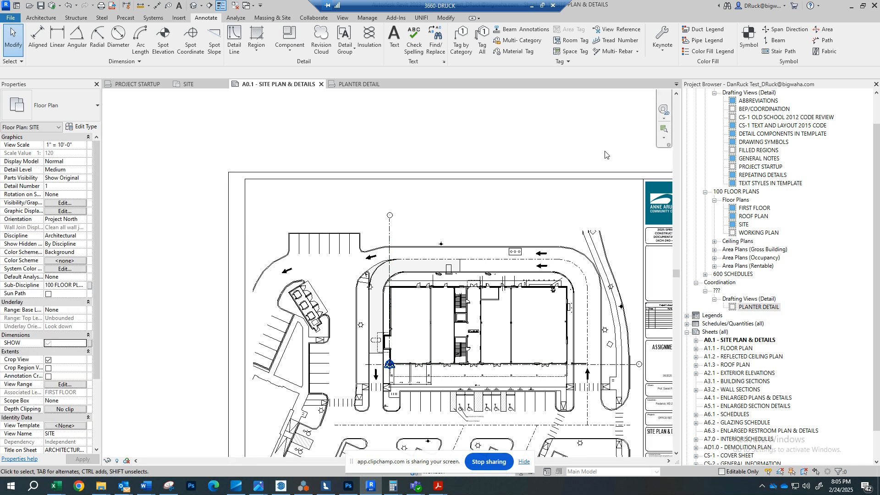
middle_drag(604, 151, 582, 156)
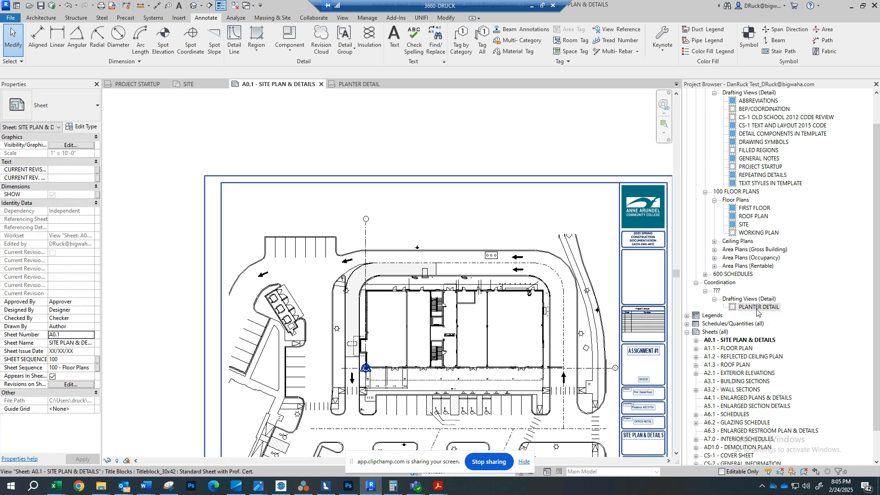
Place the PLANTER DETAIL view on the sheet above the site plan's upper-right corner, beside the title block, and deselect it
drag(759, 310, 571, 206)
click(570, 202)
scroll(579, 215, up, 3)
scroll(531, 202, up, 2)
drag(529, 200, 529, 224)
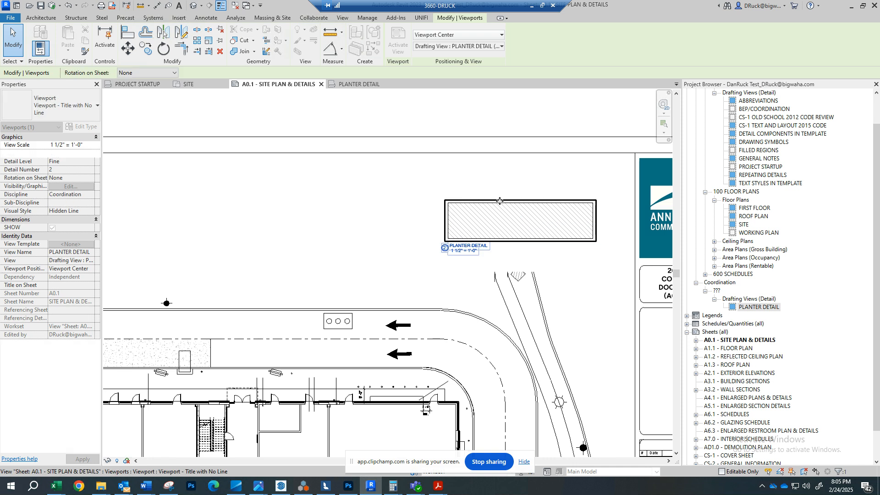
scroll(500, 200, down, 2)
click(404, 128)
middle_drag(405, 128, 419, 103)
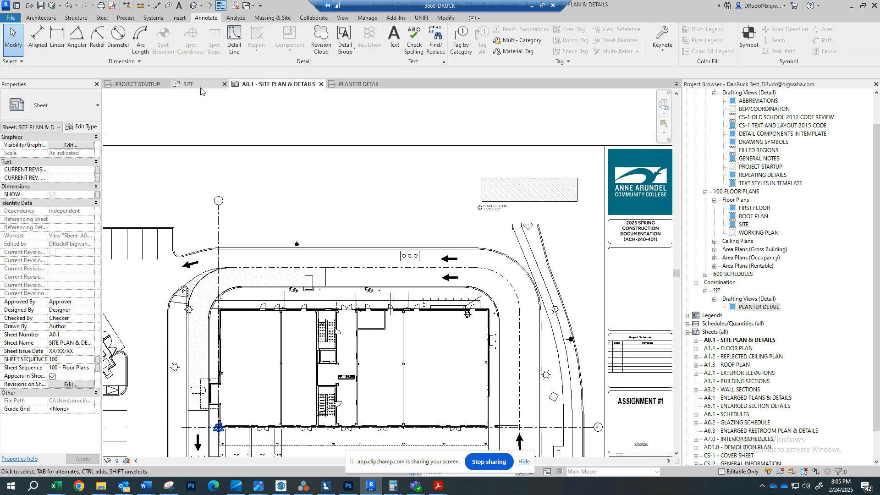
Check the SITE floor plan, return to sheet A0.1, and activate the site plan viewport for editing
click(189, 85)
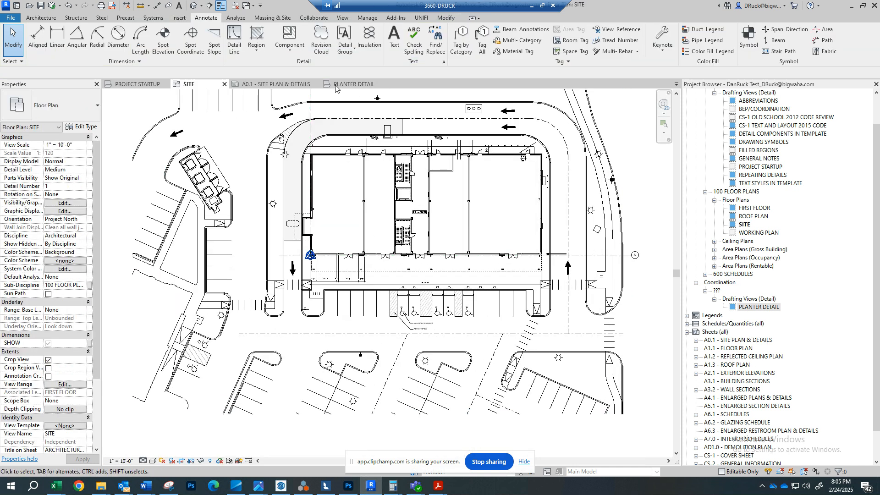
click(273, 85)
scroll(437, 225, down, 1)
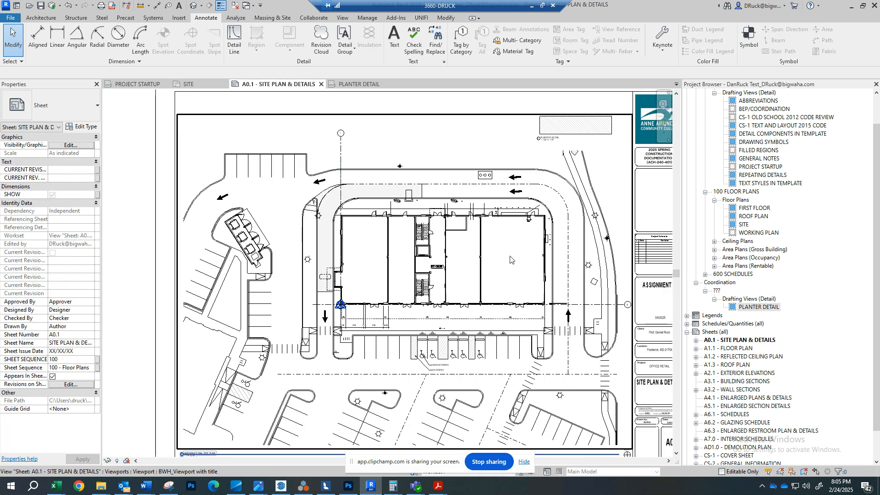
double_click(479, 314)
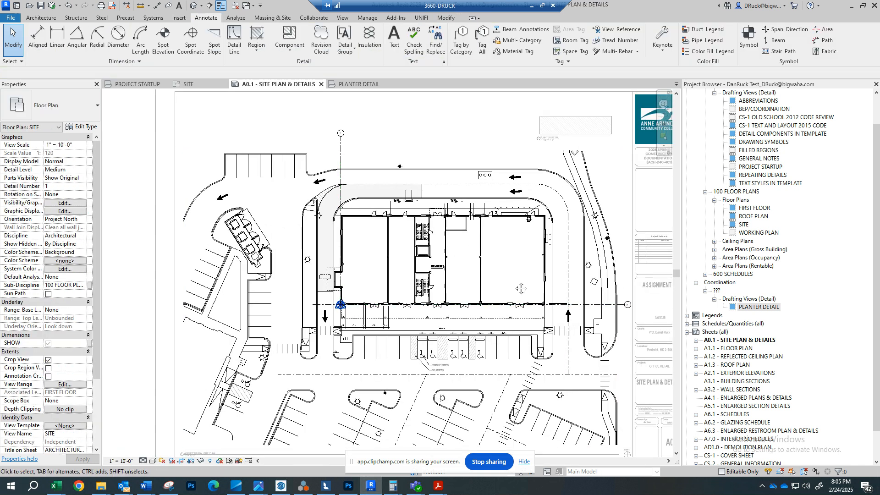
middle_drag(521, 288, 520, 276)
Start an interior elevation marker that references the existing PLANTER DETAIL (2/A0.1) drafting view
click(346, 20)
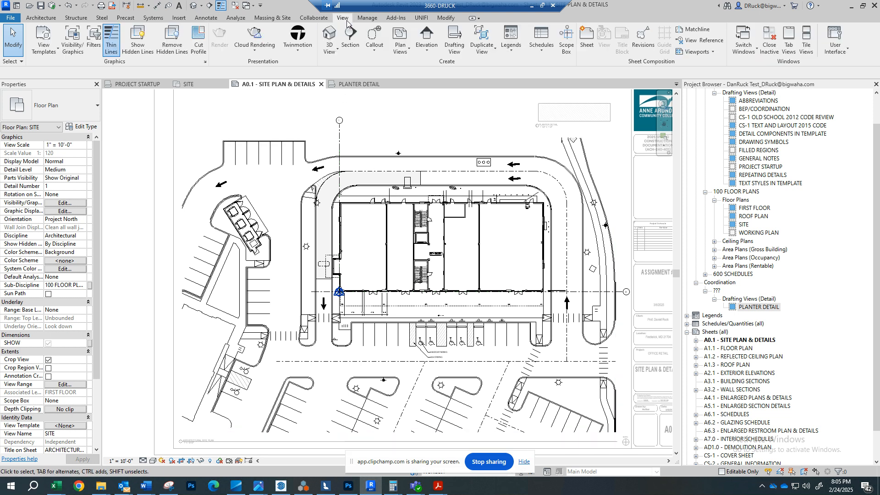
click(427, 39)
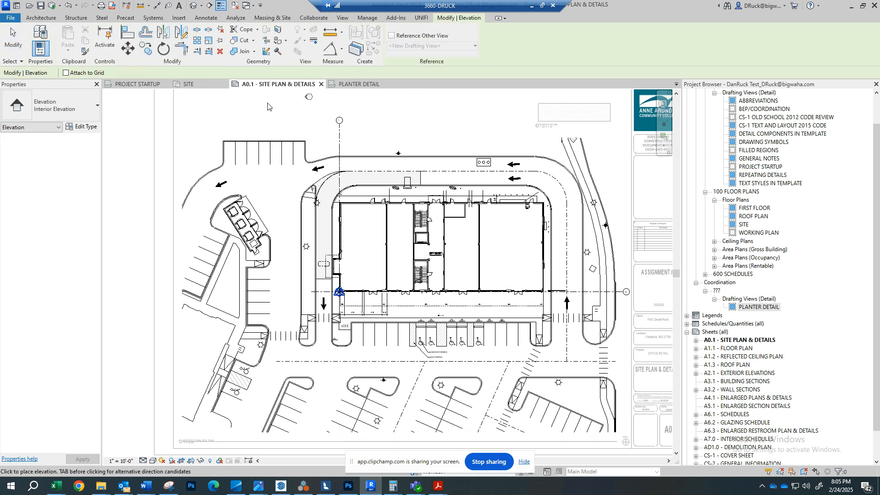
click(392, 36)
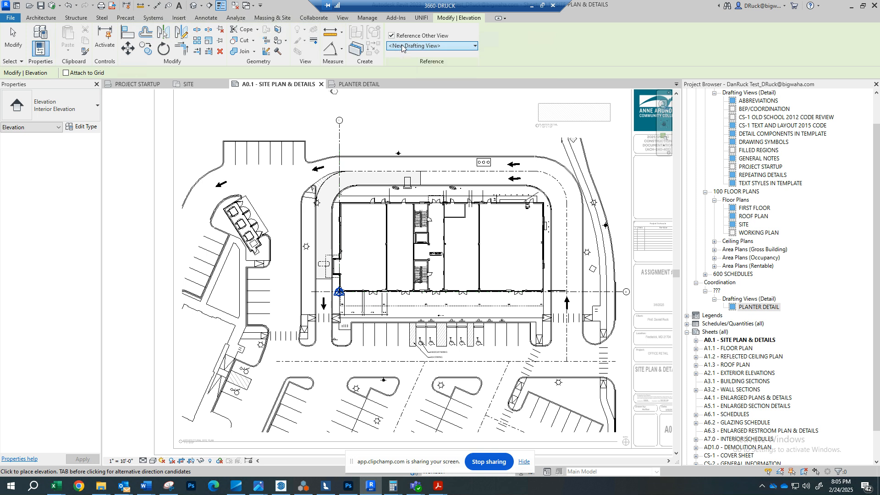
click(402, 47)
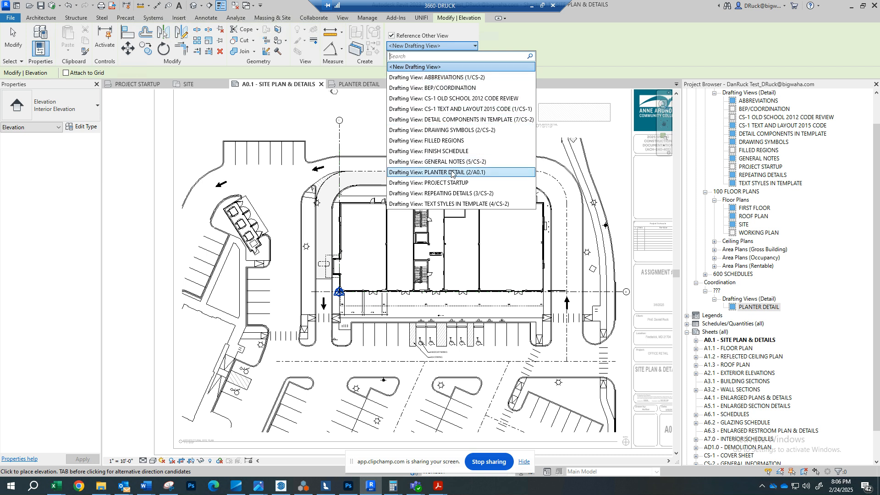
text(PLAN)
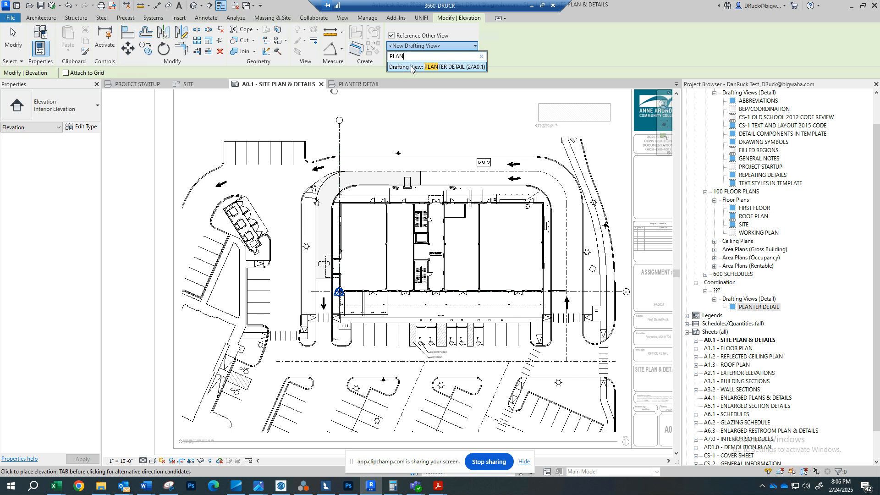
click(411, 67)
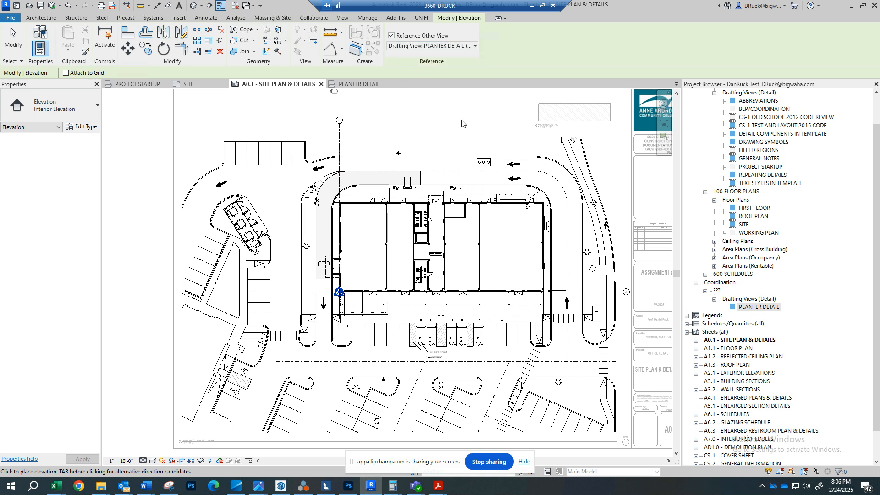
Place the elevation marker on the walkway in front of the building, with its arrow pointing toward the building
scroll(482, 281, up, 2)
scroll(457, 327, up, 4)
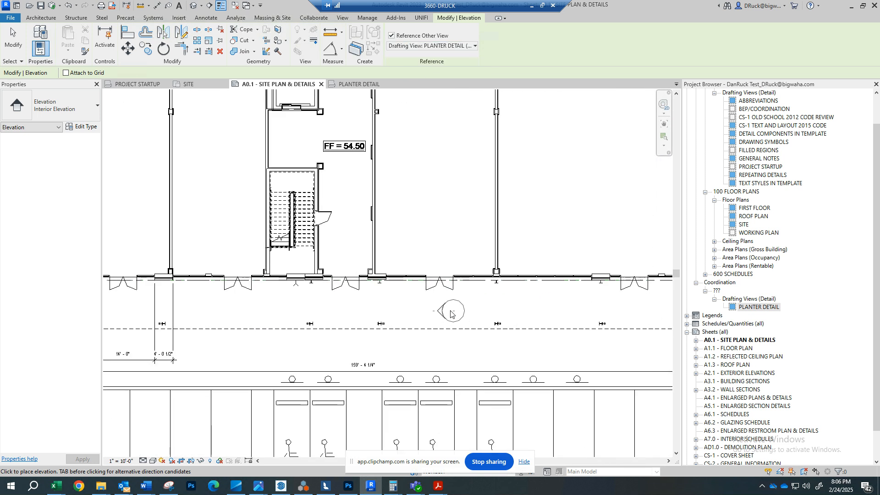
key(Tab)
key(Tab)
key(Tab)
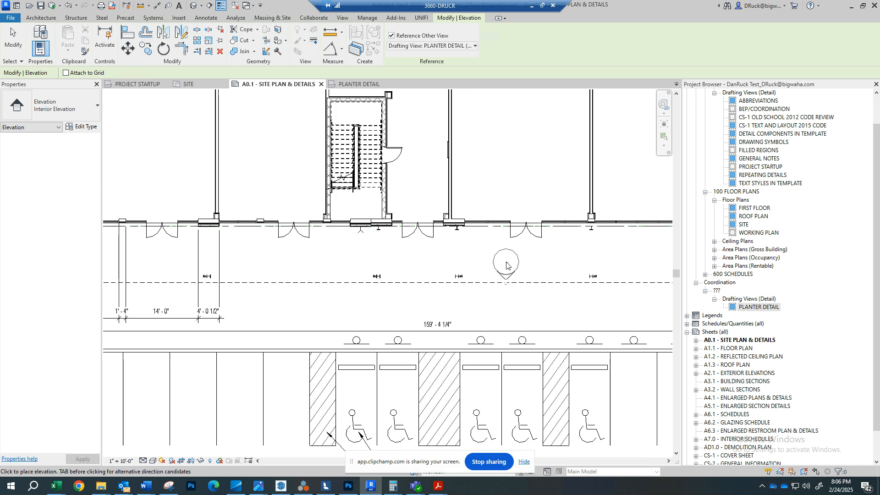
key(Tab)
key(Tab)
key(Tab)
key(Tab)
key(Tab)
key(Tab)
key(Tab)
key(Tab)
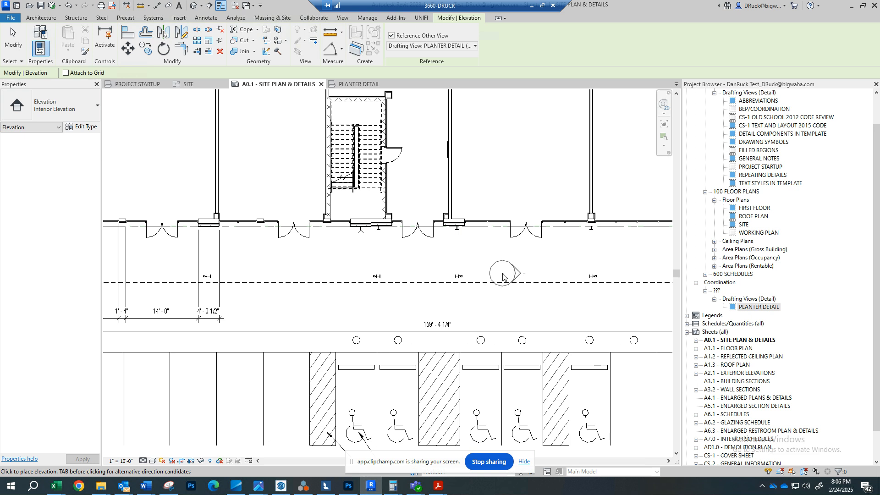
key(Tab)
key(Tab)
key(Tab)
key(Tab)
click(502, 277)
key(Escape)
Move the elevation marker to the curb side of the walkway, beside the last accessible parking stall
middle_drag(503, 276, 475, 210)
mouse_move(475, 211)
mouse_down()
mouse_move(515, 244)
mouse_move(496, 255)
mouse_move(599, 259)
mouse_up()
click(604, 248)
middle_drag(604, 248, 592, 222)
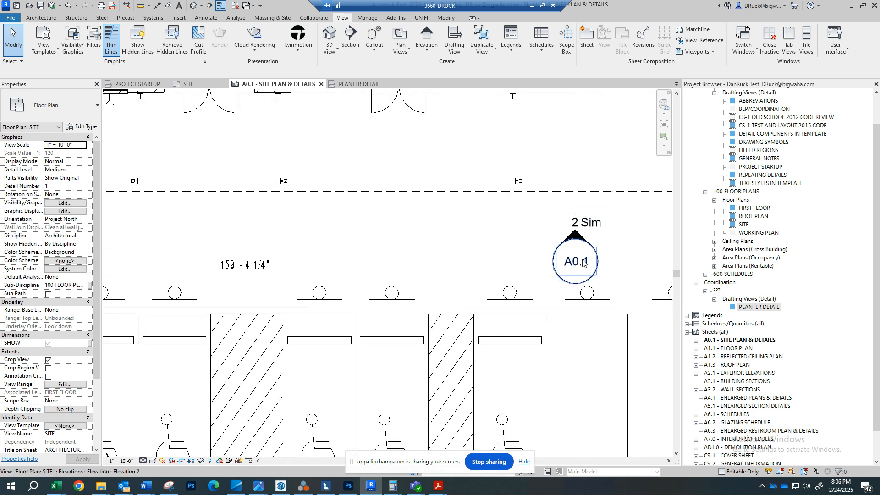
scroll(583, 280, down, 5)
middle_drag(583, 277, 533, 261)
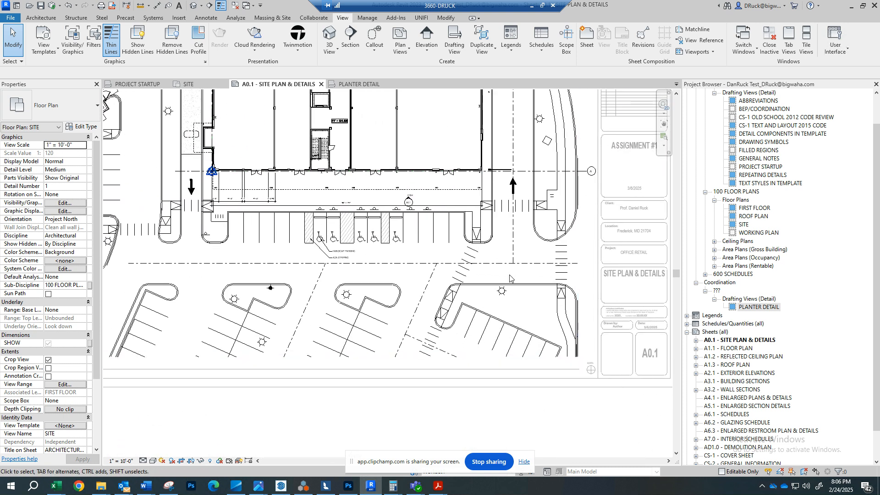
scroll(452, 232, up, 6)
scroll(344, 163, down, 2)
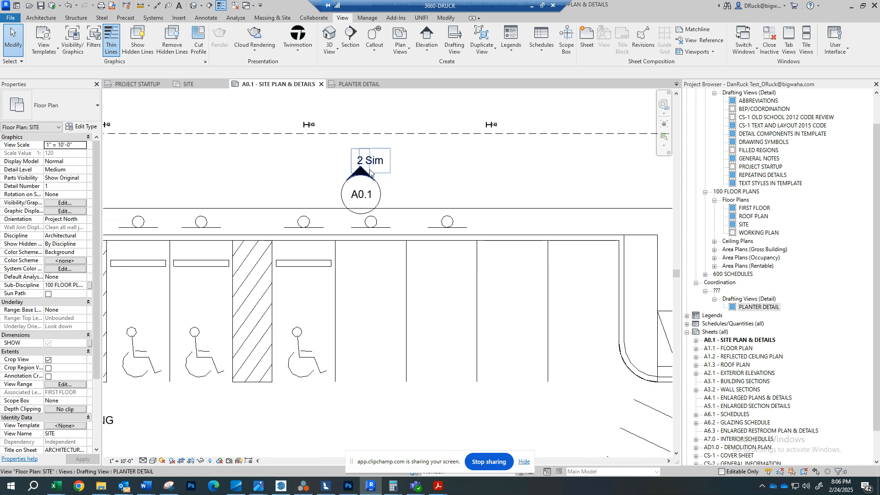
Clear the Reference Label of the marker's Detail drafting view type
click(360, 161)
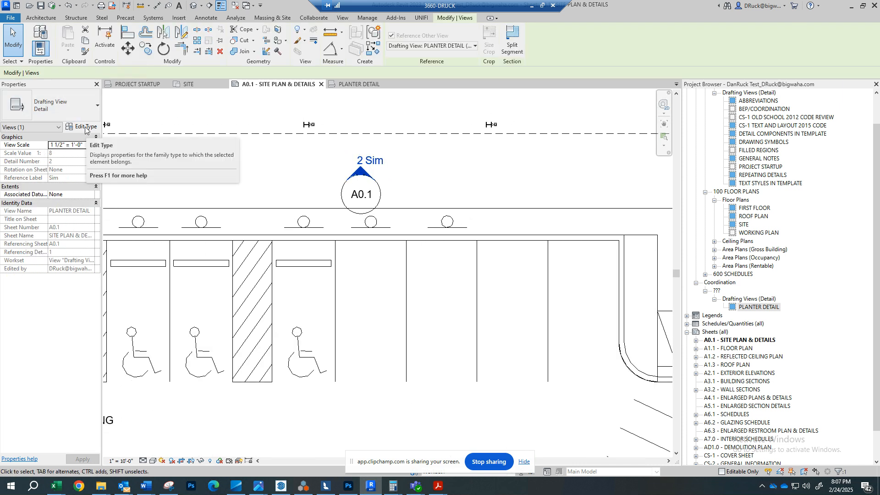
click(82, 126)
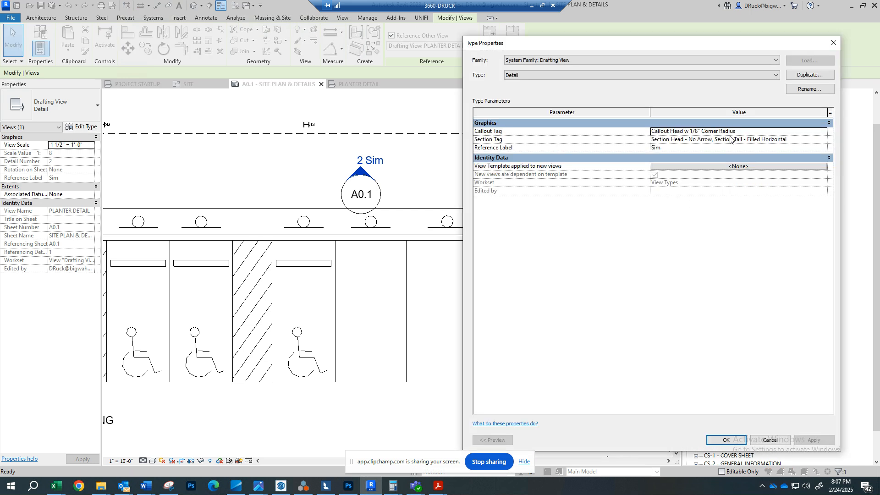
click(820, 148)
key(BackSpace)
click(735, 445)
click(436, 168)
middle_drag(361, 172, 402, 175)
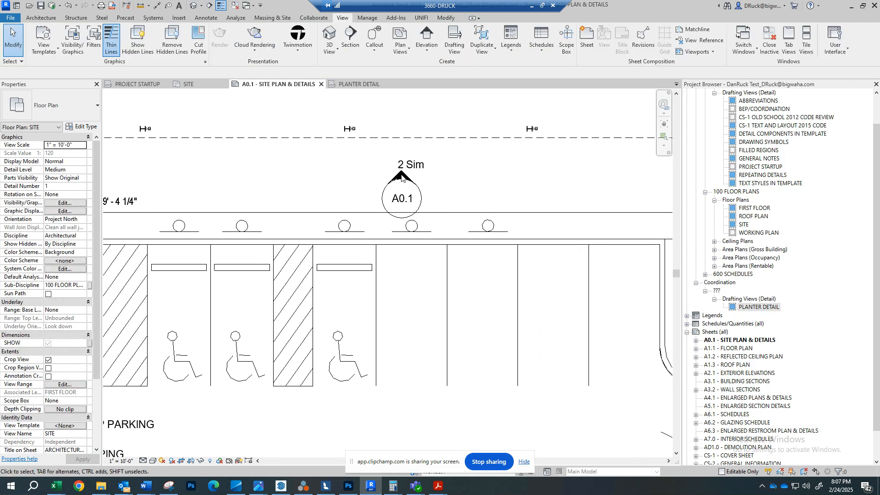
Examine the callout tag definition in the marker's Detail type properties without changing it
click(401, 178)
click(82, 127)
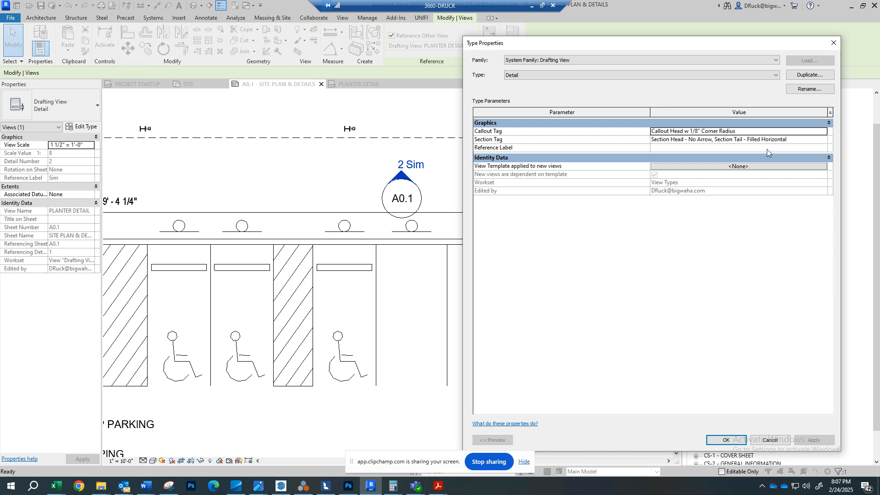
click(823, 132)
click(824, 131)
click(541, 172)
click(603, 145)
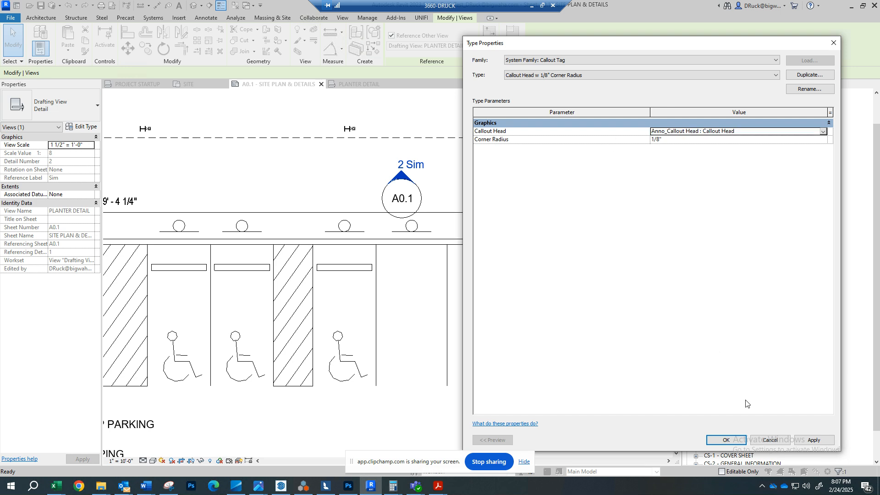
click(830, 125)
click(830, 125)
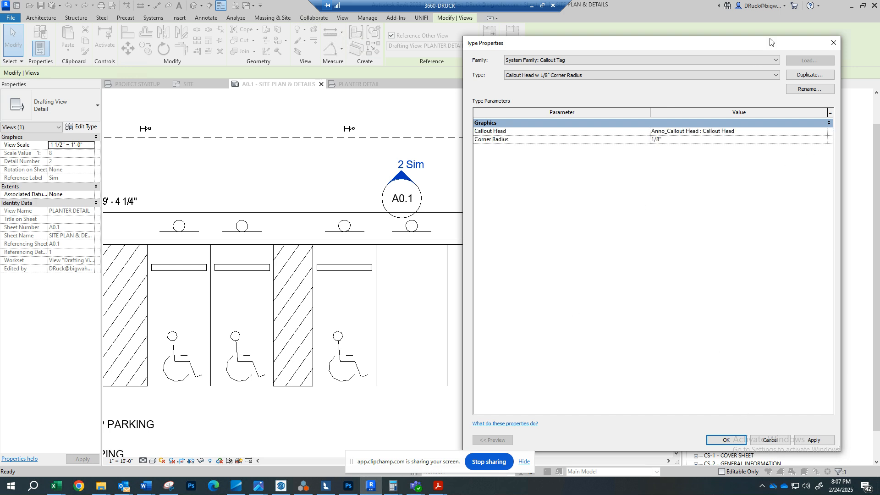
click(824, 48)
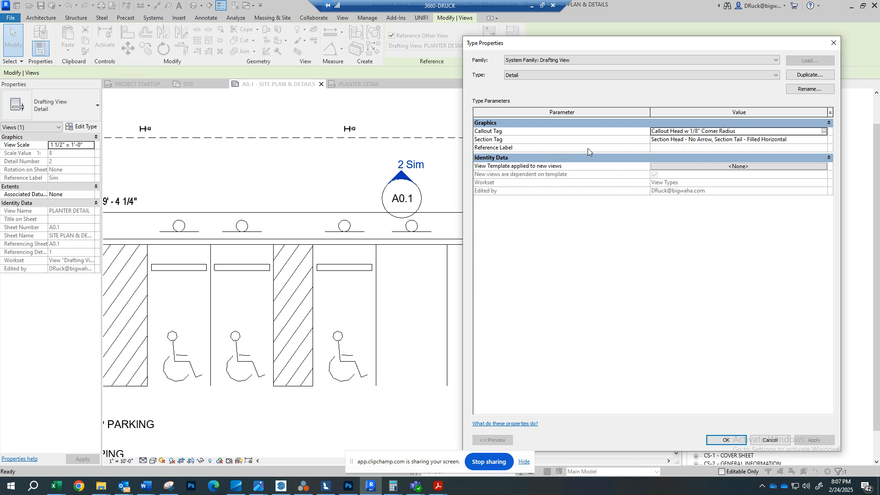
Examine the section tag and callout tag definitions of the Detail type, and close its properties with the Reference Label left blank
click(824, 140)
click(824, 141)
click(653, 231)
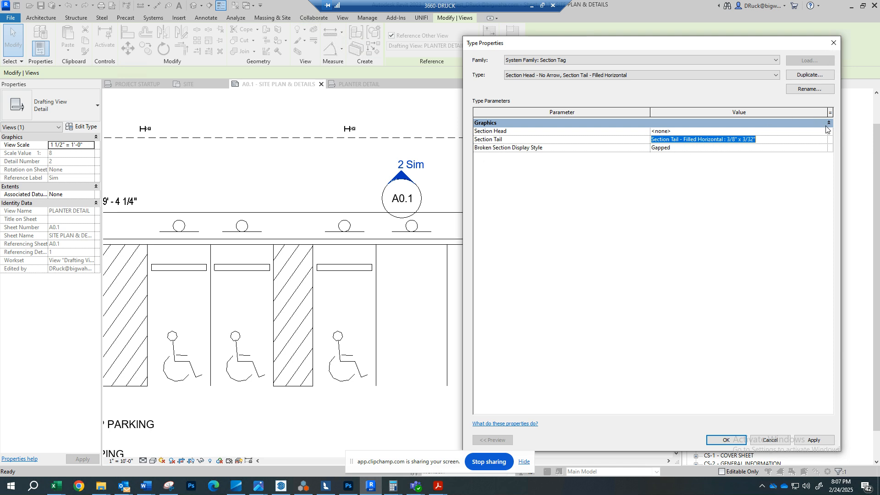
click(756, 440)
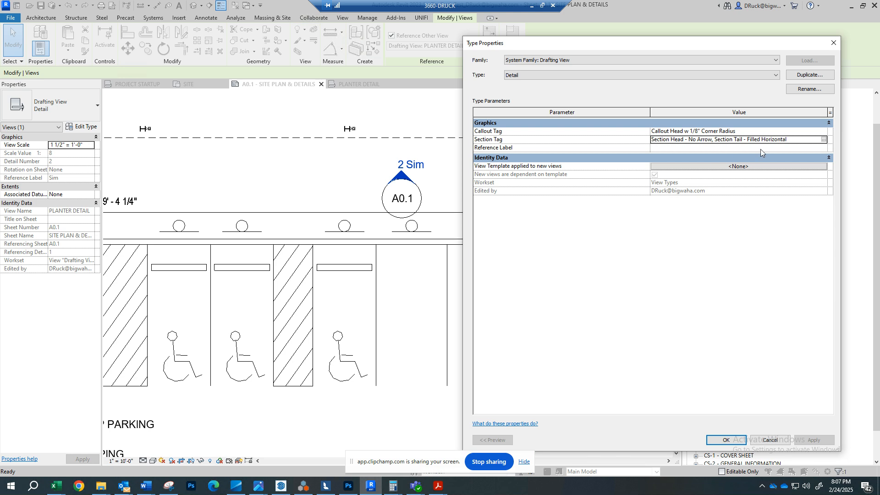
click(825, 131)
click(824, 132)
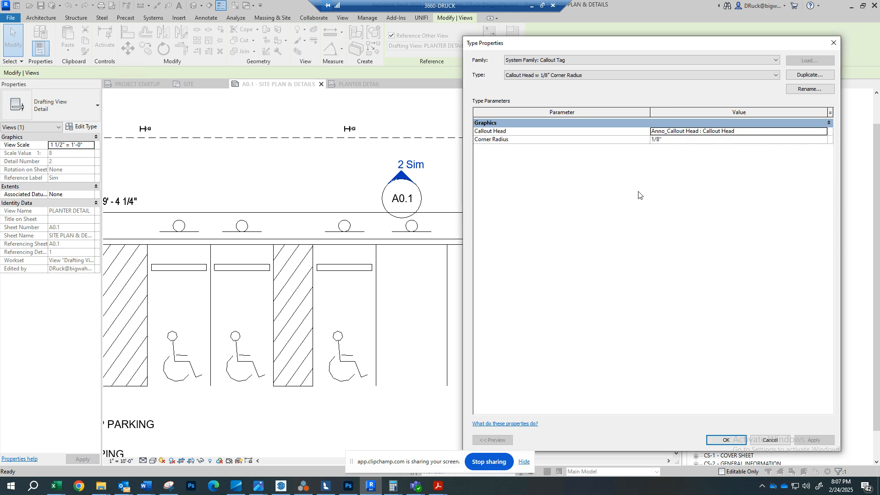
click(836, 42)
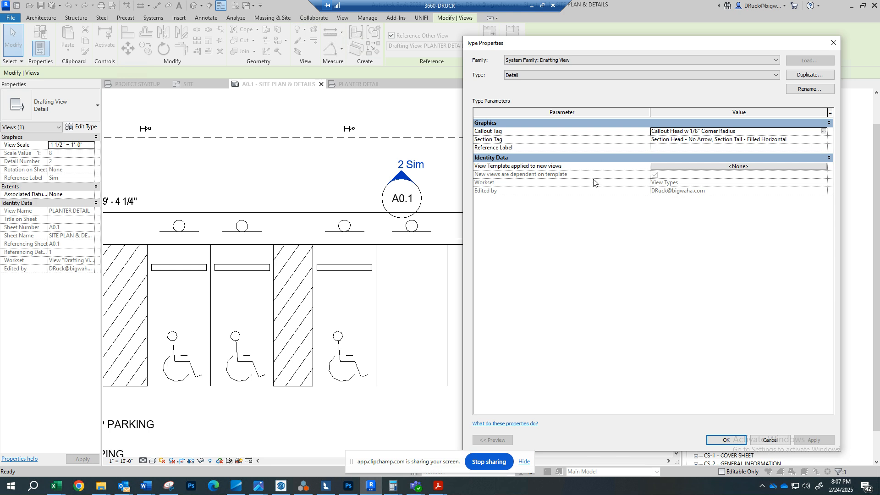
click(822, 149)
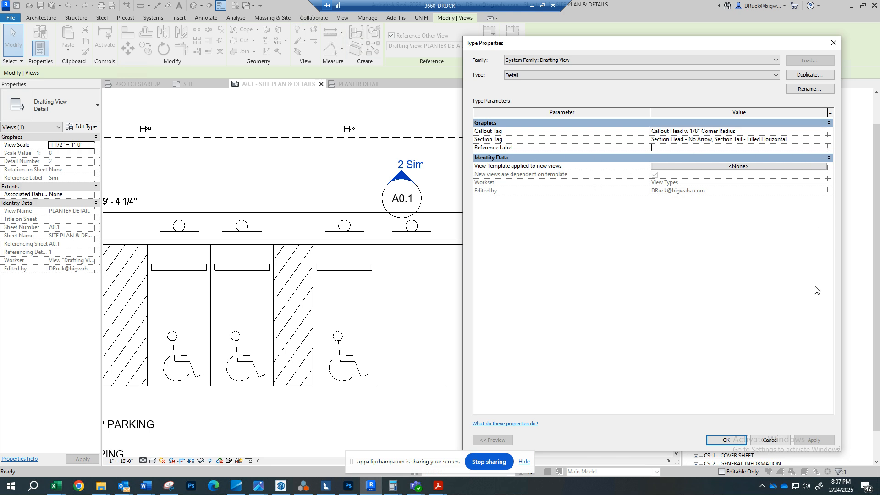
click(726, 440)
click(448, 186)
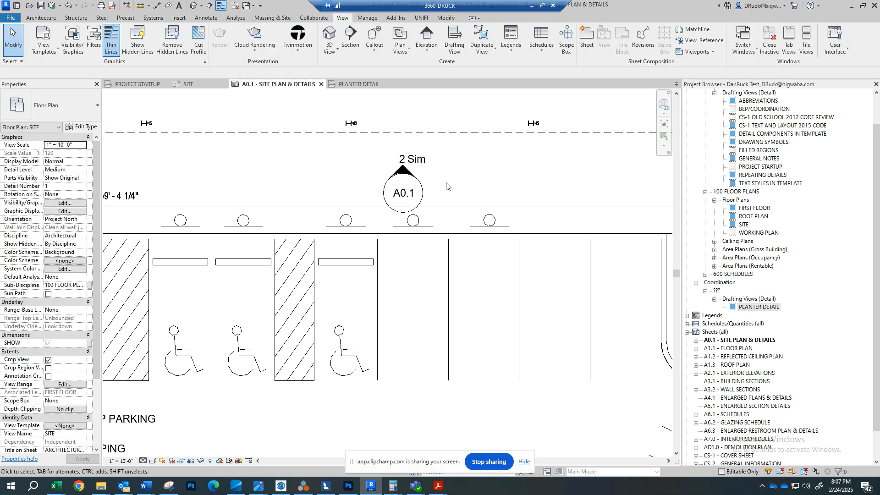
Open the PLANTER DETAIL view through the marker's arrow to check the reference, and close that view again
click(464, 179)
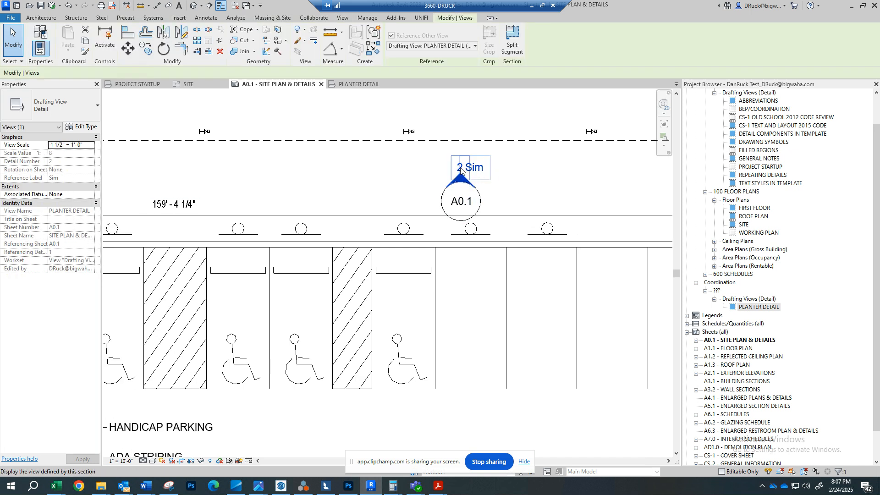
double_click(468, 166)
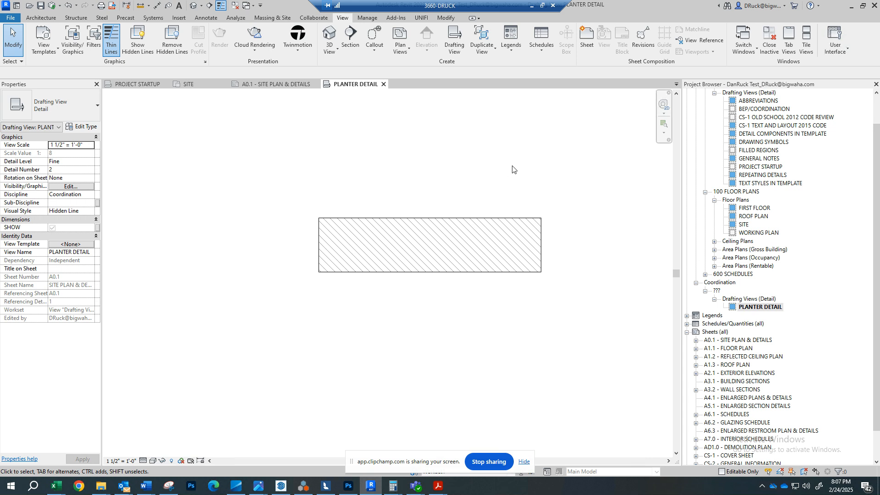
click(384, 85)
Recheck the Detail type properties of the marker's arrow and close them without changes
click(468, 169)
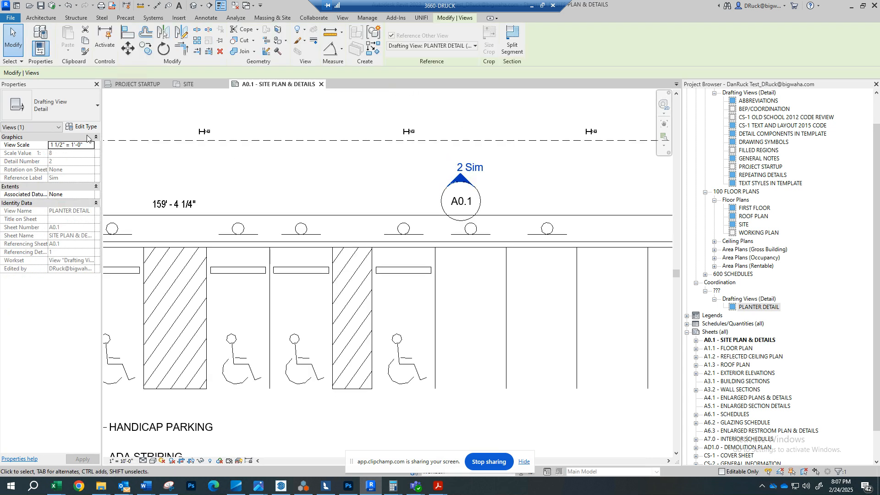
click(90, 136)
click(84, 127)
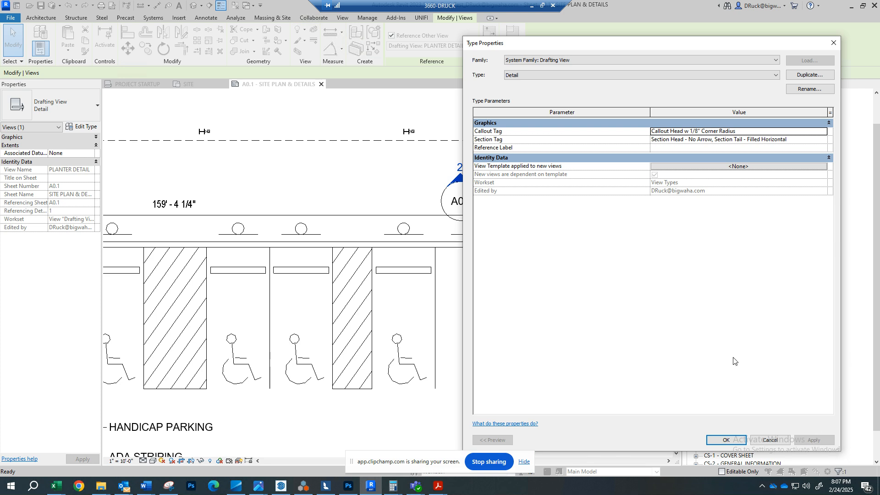
drag(746, 48, 529, 53)
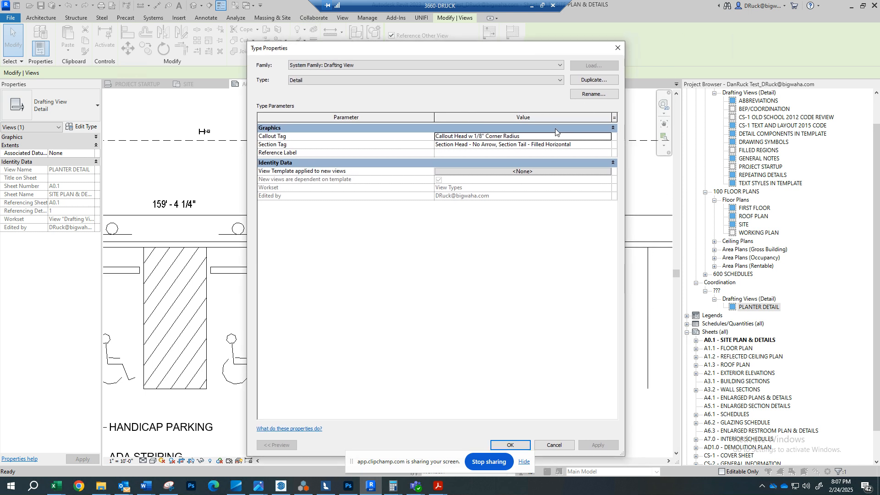
click(618, 48)
click(522, 187)
scroll(524, 187, down, 2)
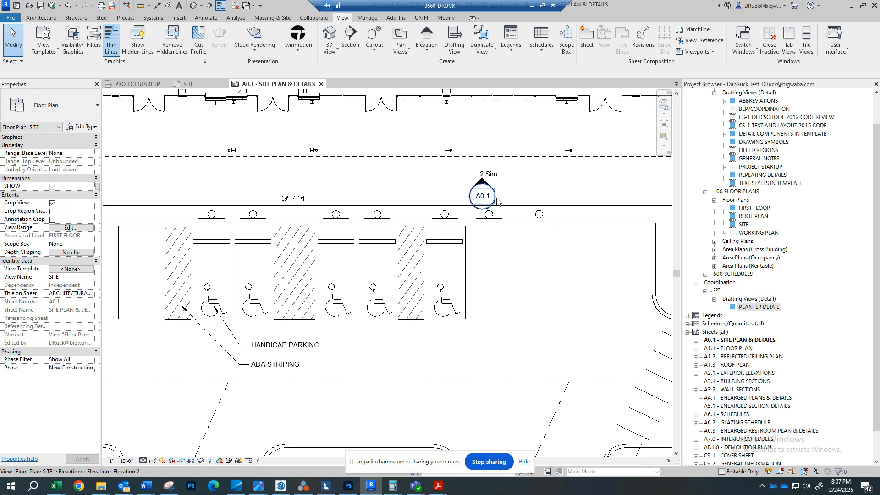
Select the elevation marker's body and compare its reference with the planter detail's number on the sheet
click(485, 197)
scroll(486, 198, up, 2)
scroll(505, 223, down, 2)
scroll(481, 264, up, 3)
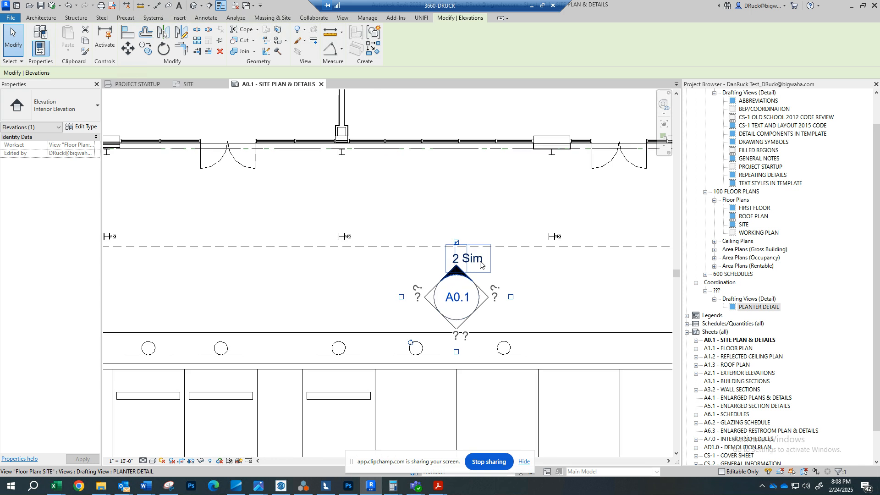
scroll(481, 264, down, 3)
scroll(470, 259, up, 2)
scroll(465, 266, down, 3)
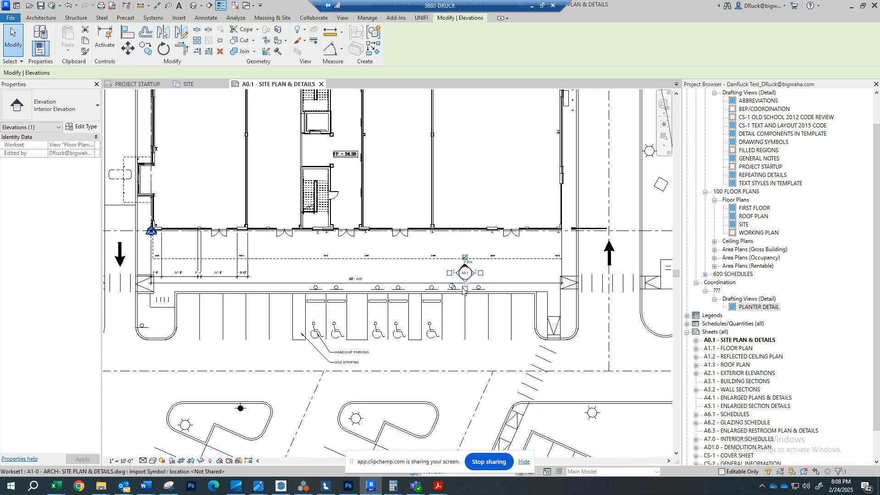
scroll(504, 230, up, 2)
scroll(505, 231, down, 1)
scroll(505, 230, down, 3)
scroll(490, 177, up, 5)
scroll(375, 193, down, 1)
scroll(375, 193, down, 5)
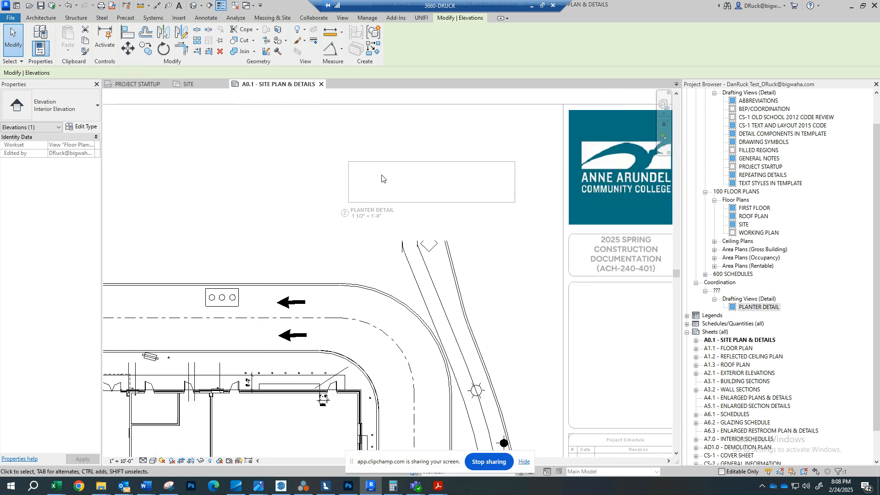
Deactivate the site plan viewport and return to the full A0.1 sheet
middle_drag(401, 183, 452, 149)
scroll(464, 142, down, 2)
click(580, 239)
scroll(419, 215, up, 5)
middle_drag(419, 212, 465, 240)
scroll(475, 209, down, 1)
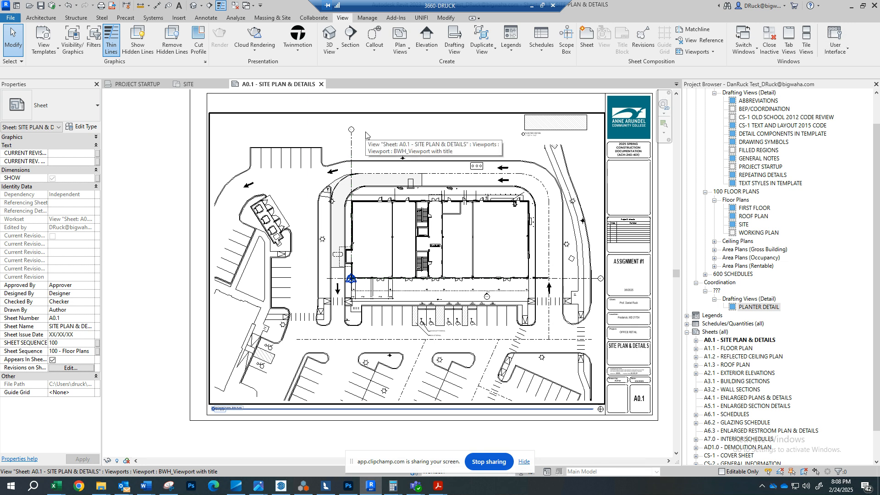
double_click(337, 138)
click(10, 18)
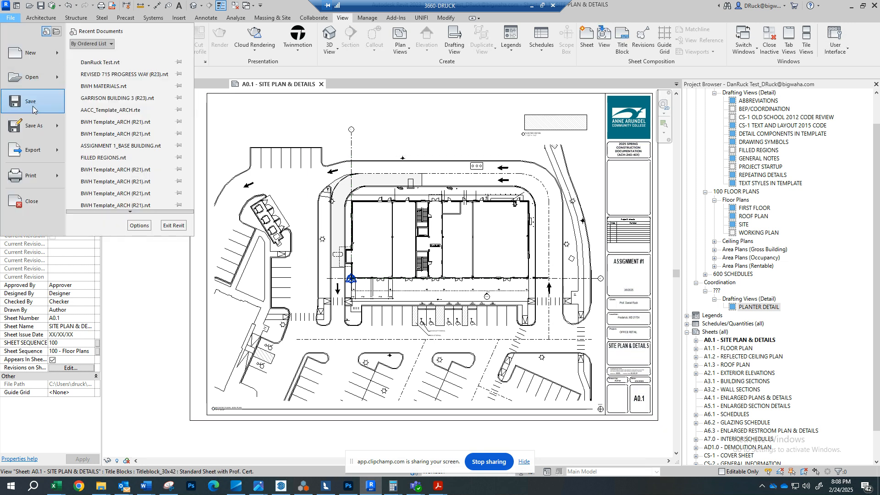
key(Escape)
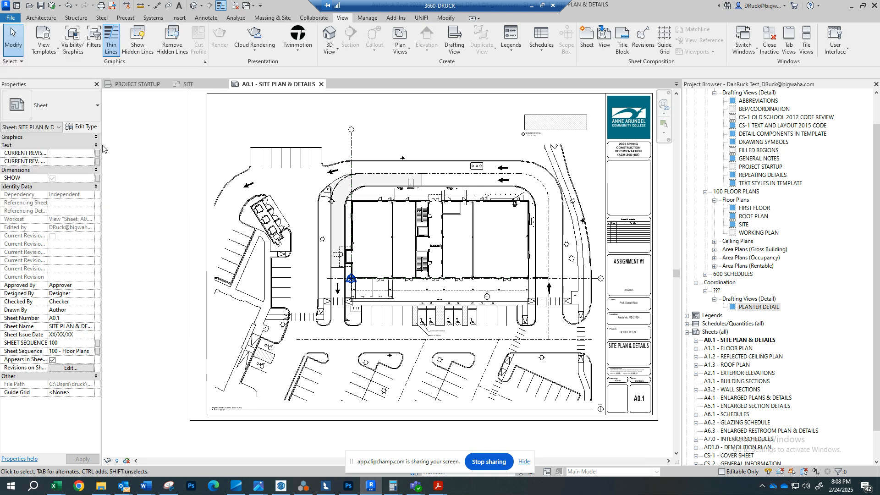
click(52, 6)
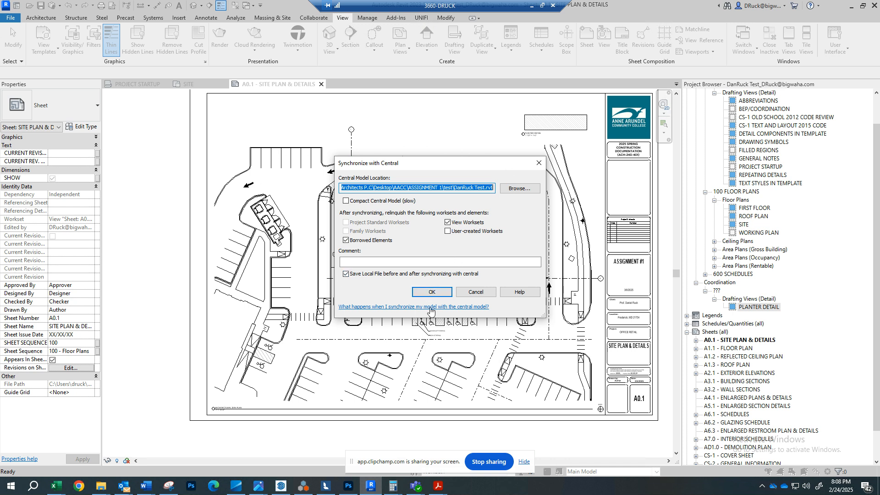
click(539, 164)
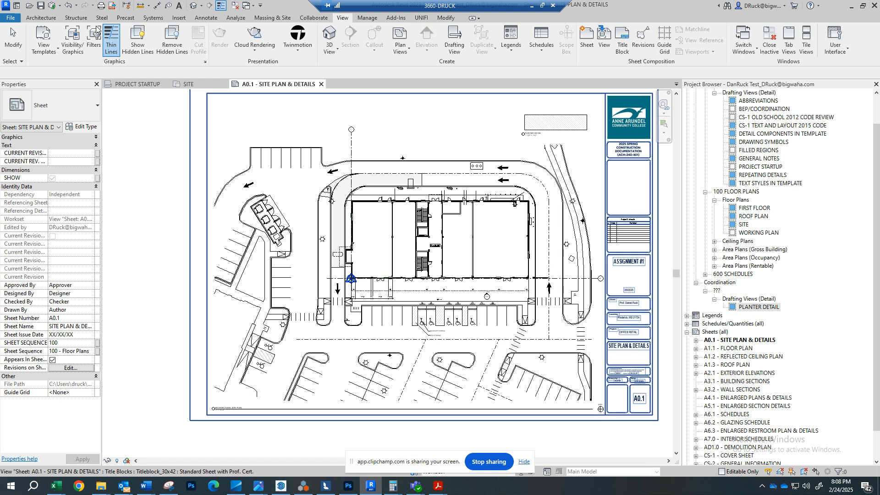
Synchronize the model with central, saving the local file before and after, and close every view except the A0.1 sheet
click(51, 6)
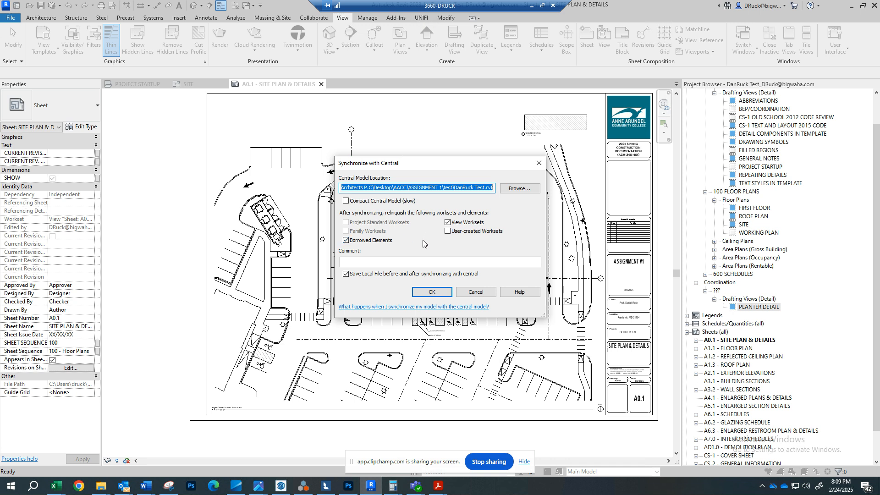
click(432, 293)
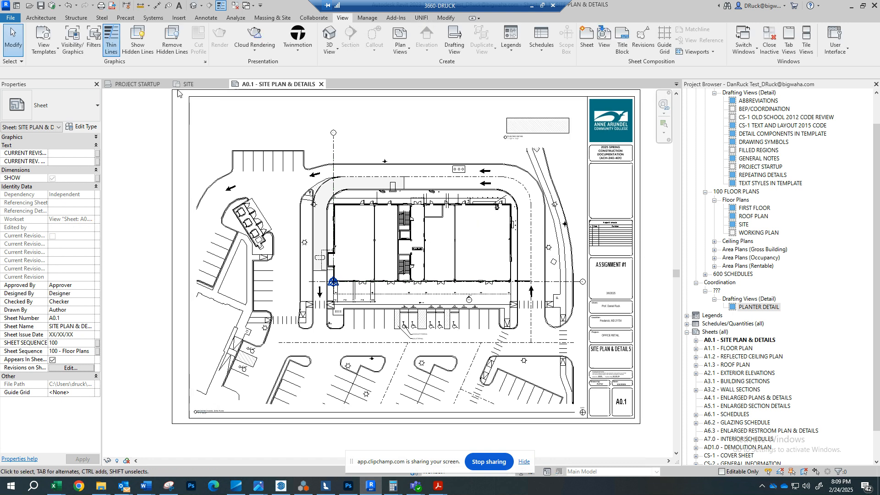
click(236, 10)
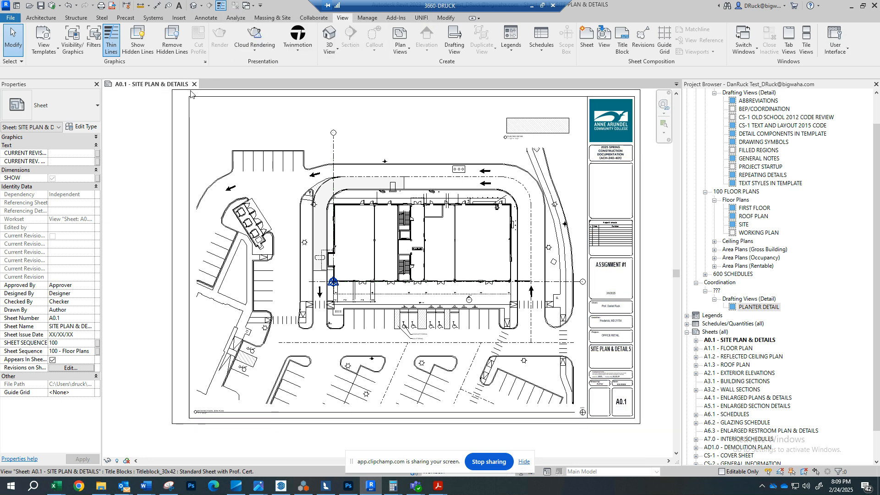
Close the model from its last open sheet, relinquishing the editable elements and worksets
middle_drag(146, 107, 164, 108)
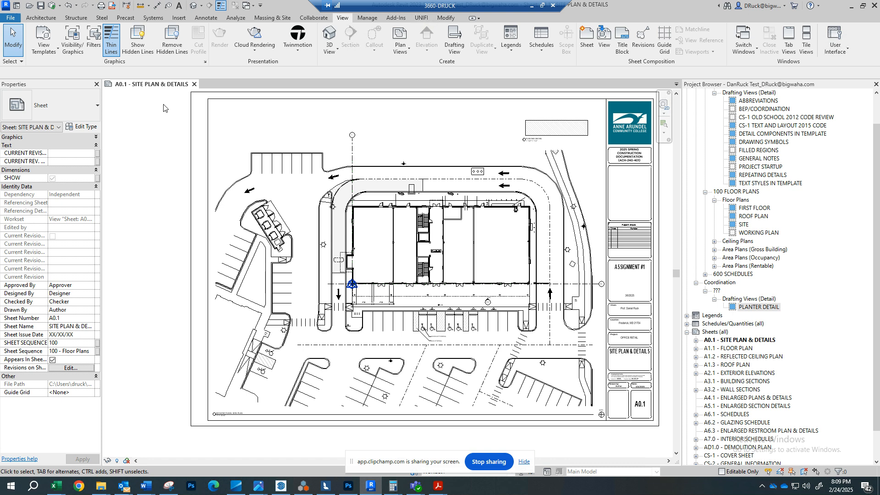
click(194, 84)
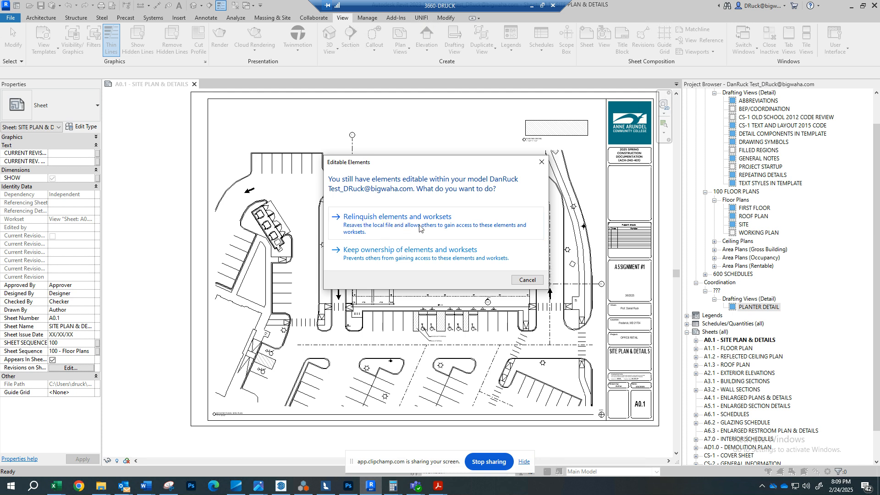
click(377, 221)
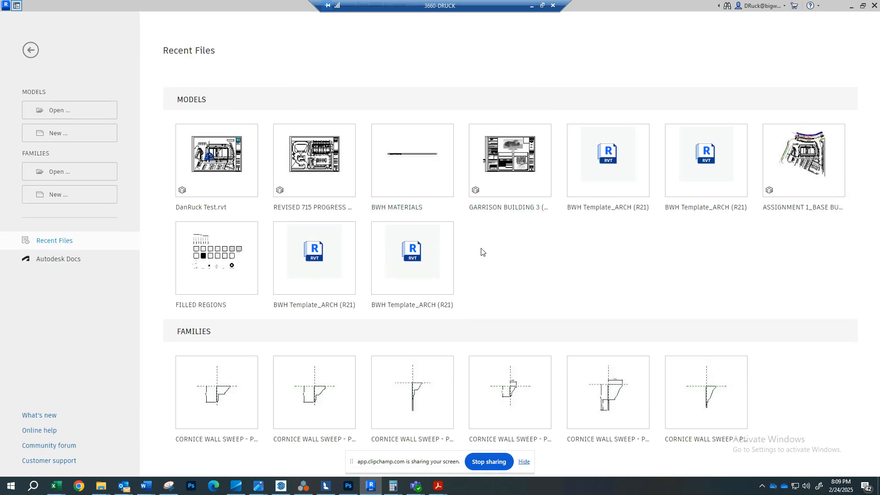
Open the central model from the test folder as a new local, overwriting the existing local copy
click(64, 111)
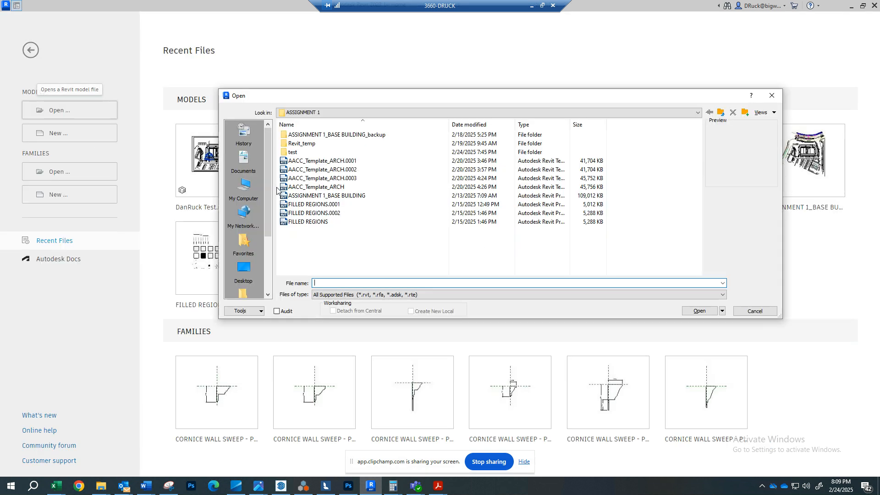
double_click(296, 152)
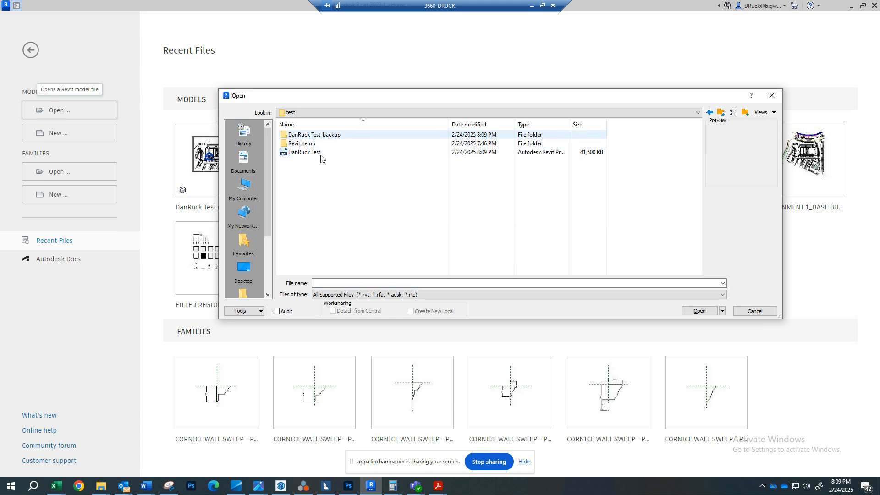
click(300, 153)
click(699, 311)
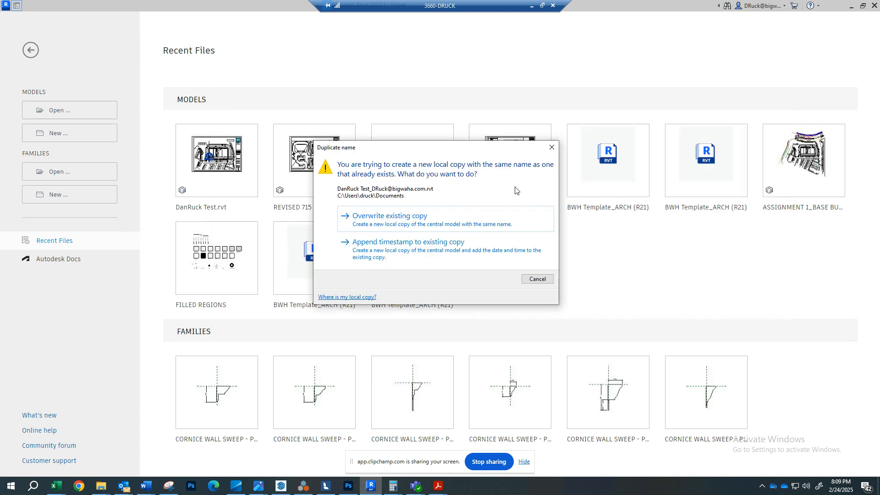
click(401, 217)
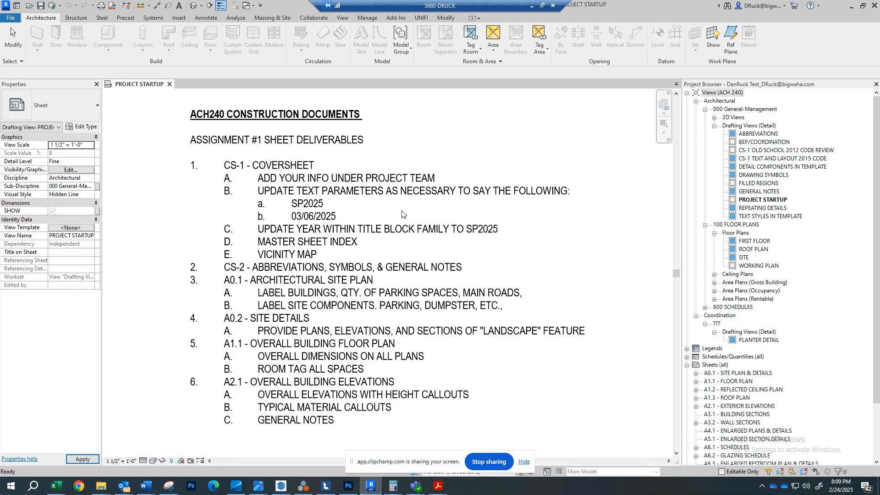
click(12, 19)
click(52, 6)
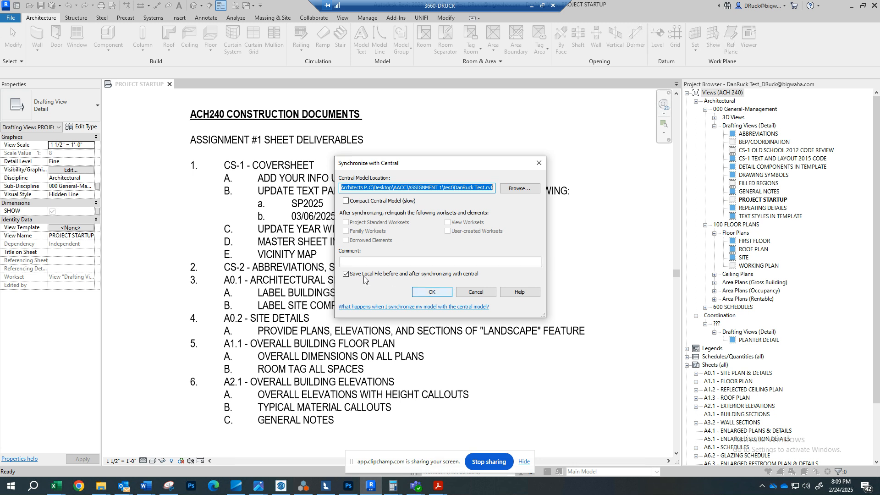
click(475, 294)
scroll(375, 167, down, 2)
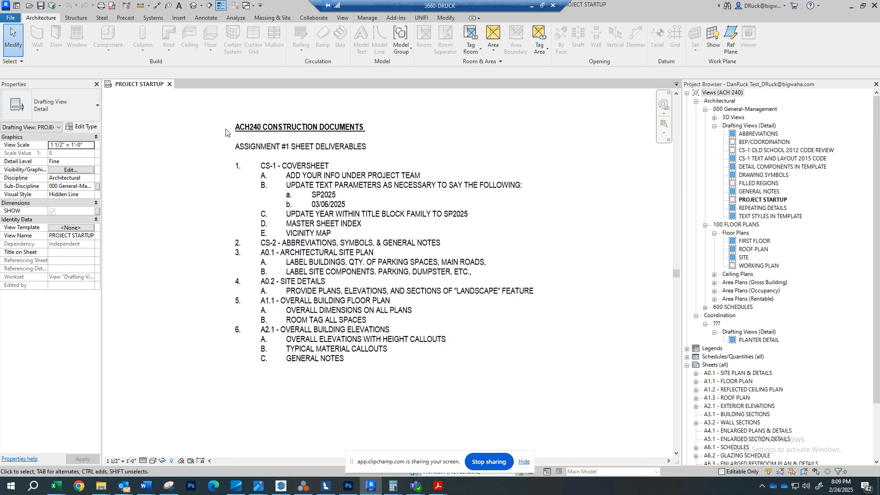
Start saving the project under a new name and browse to the test folder within the AACC ASSIGNMENT 1 folder on the Desktop
click(10, 18)
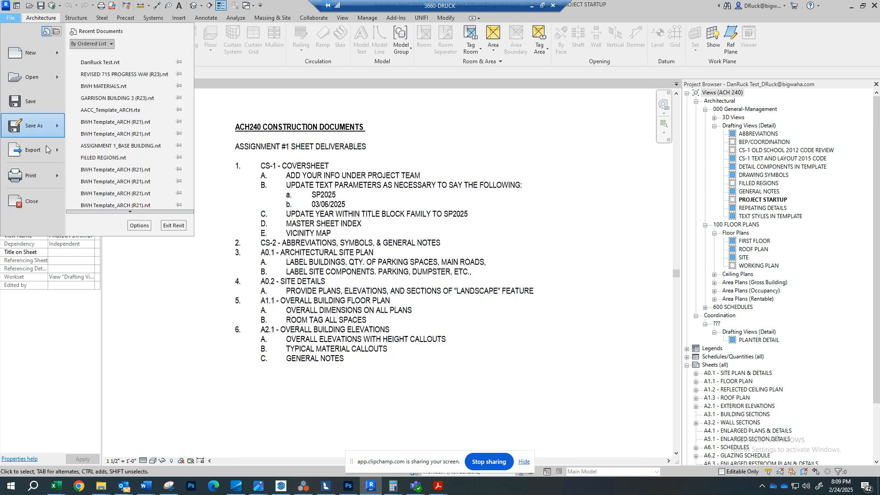
mouse_move(38, 130)
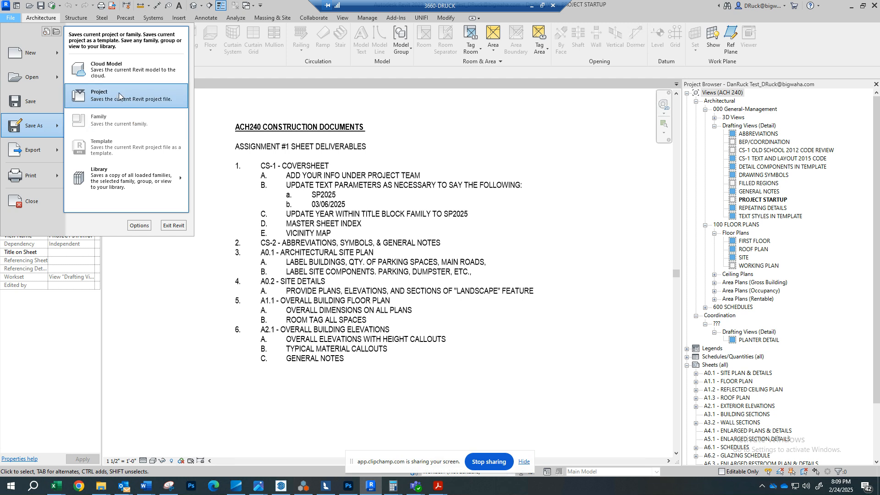
click(119, 93)
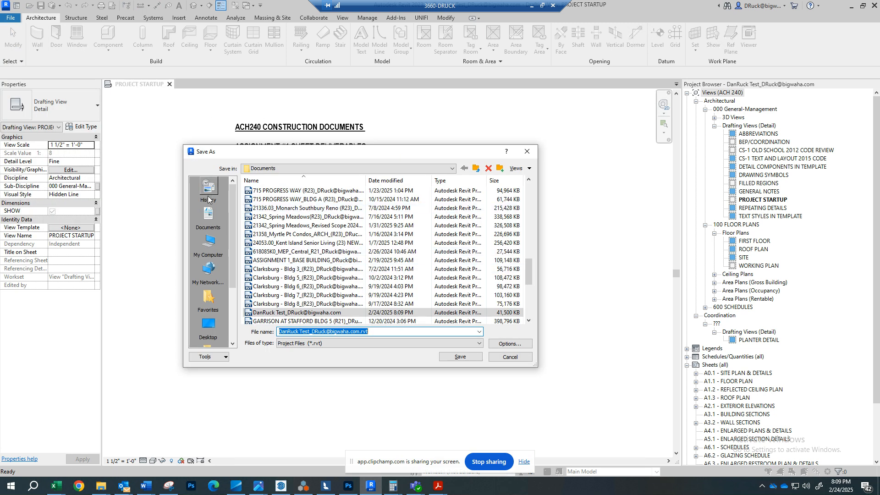
click(214, 298)
scroll(211, 284, down, 3)
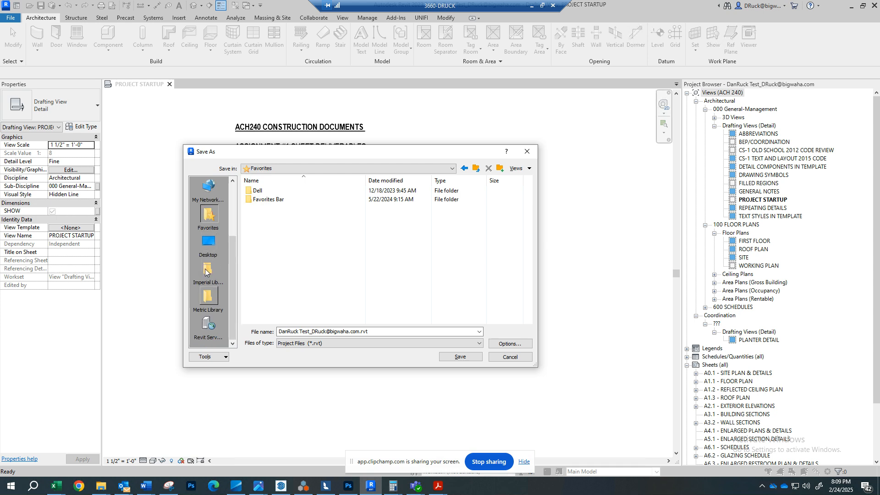
click(213, 256)
double_click(272, 248)
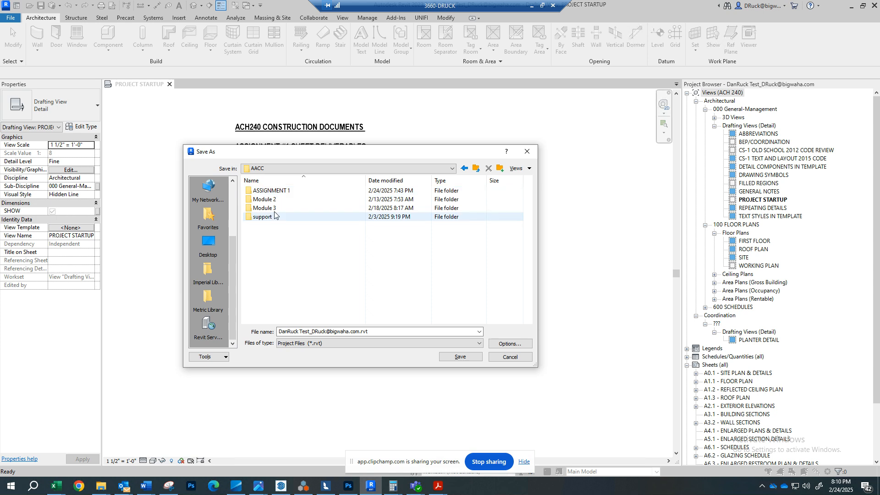
double_click(281, 195)
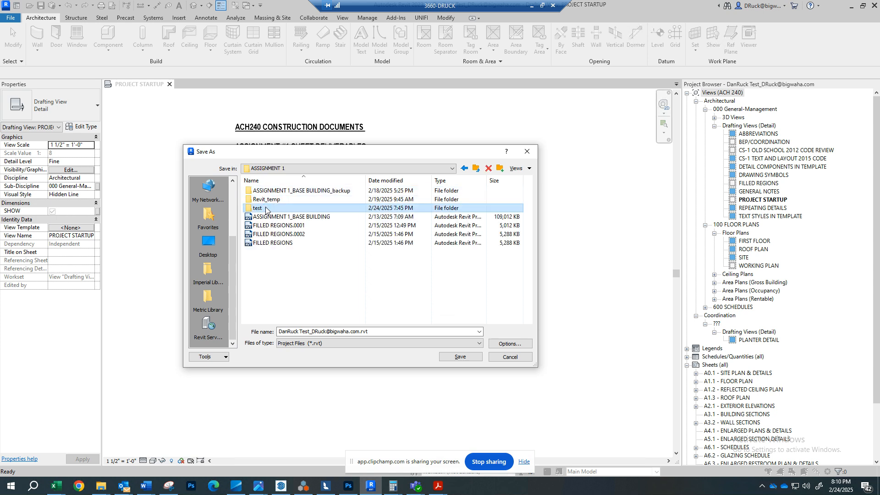
double_click(271, 208)
Save the project in the test folder under the central file's name with "V2" added at the end
click(286, 209)
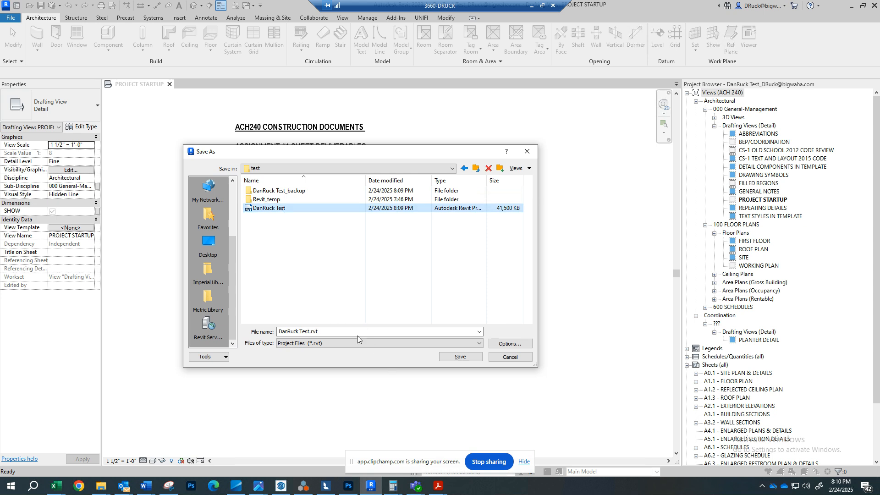
click(307, 331)
click(307, 331)
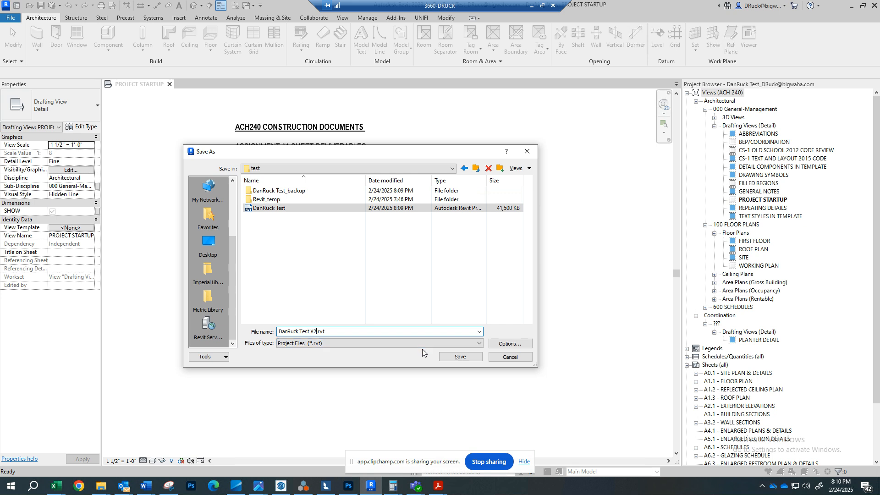
click(453, 359)
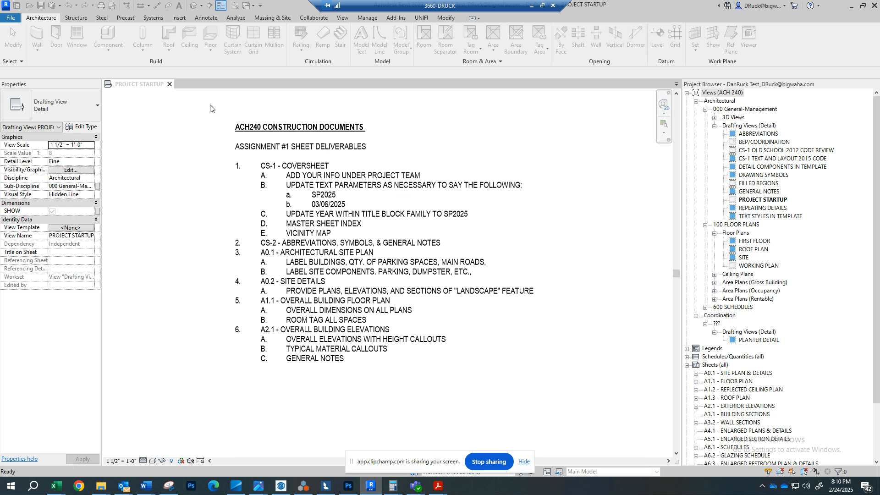
Close the project and open its V2 copy from the test folder detached from central, preserving its worksets
click(171, 85)
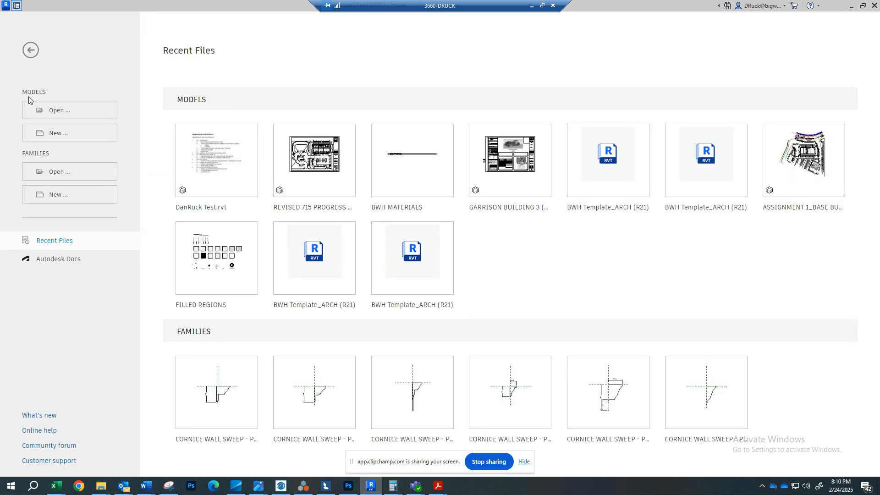
click(71, 112)
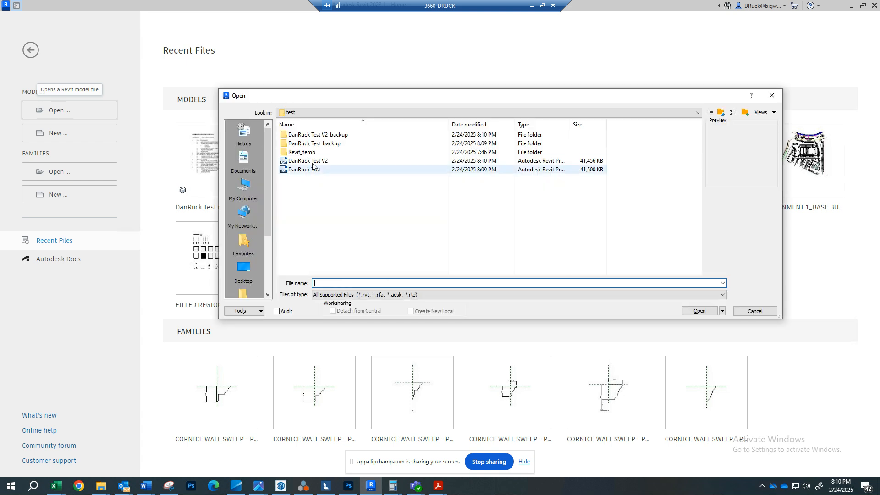
click(313, 162)
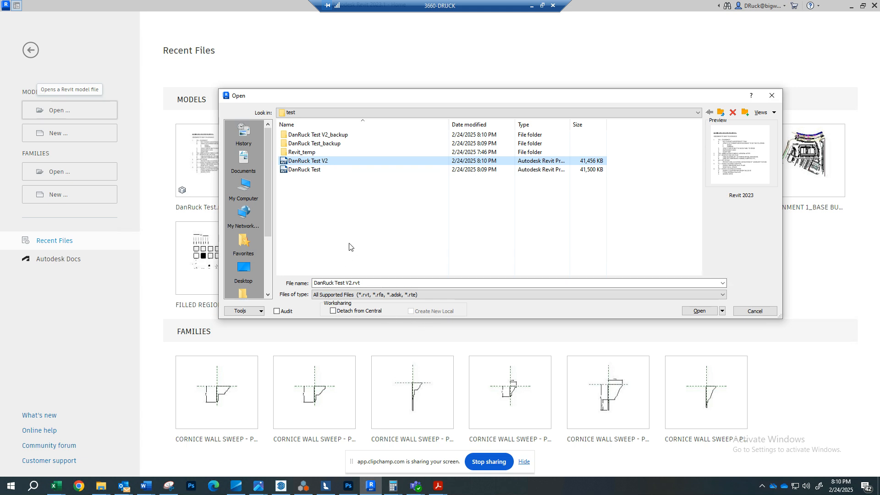
click(333, 311)
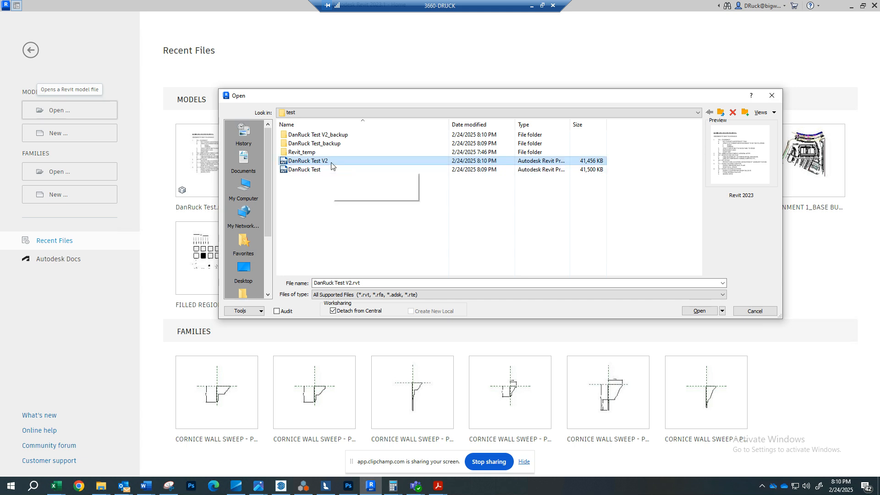
click(690, 313)
click(380, 223)
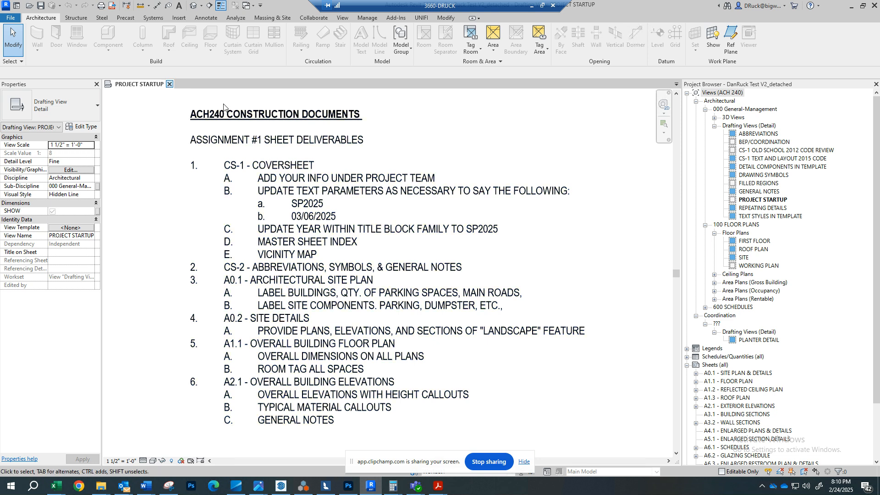
Save the detached V2 project over the original central file in the test folder, replacing the existing file and its backups
scroll(433, 160, down, 4)
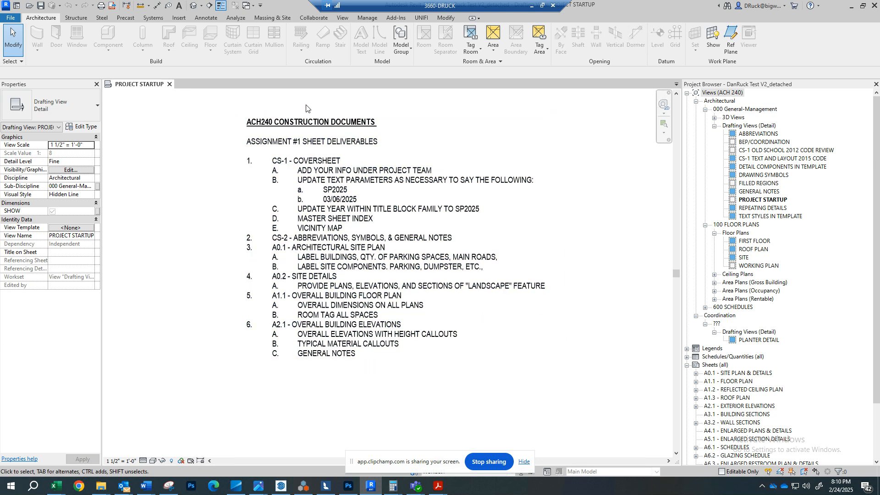
scroll(581, 227, down, 1)
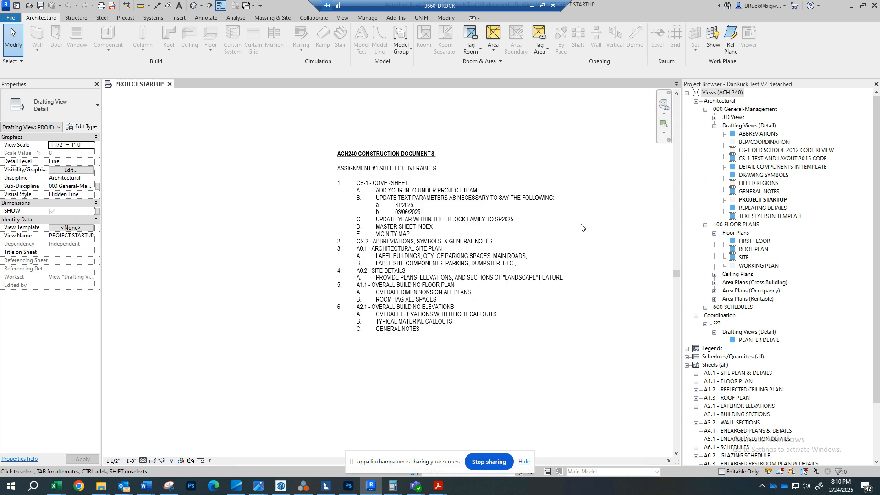
click(10, 17)
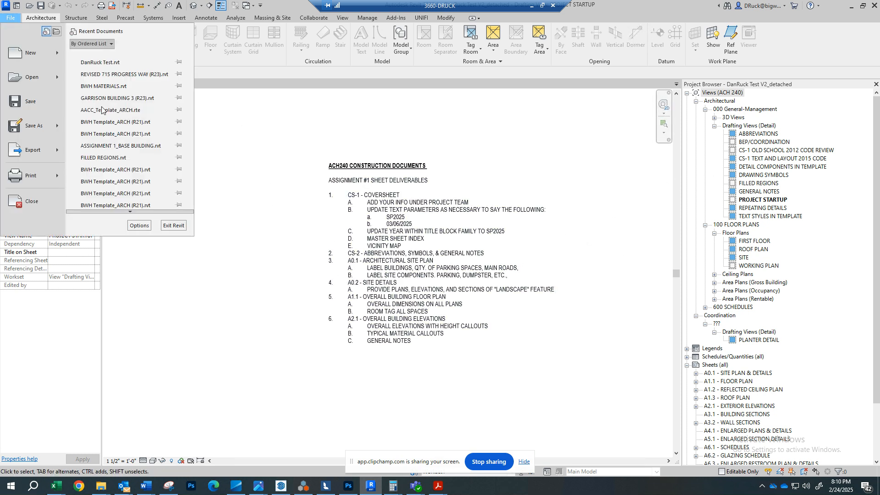
mouse_move(32, 126)
click(131, 96)
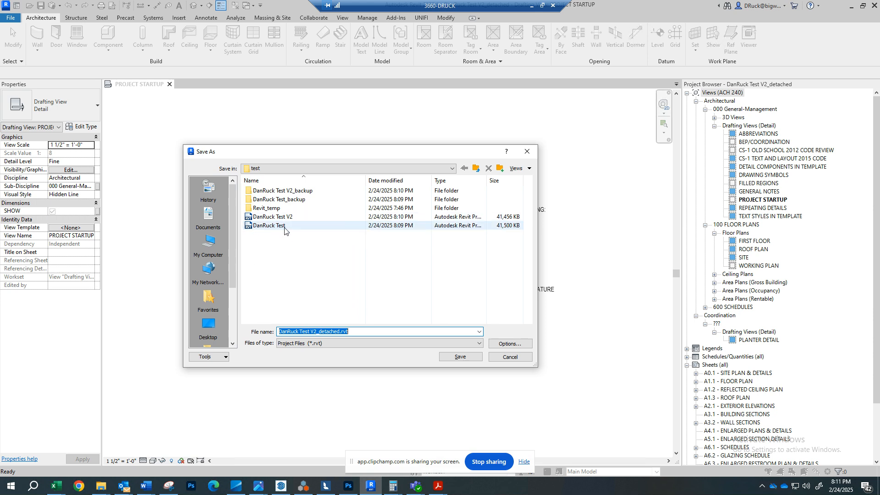
click(275, 226)
click(458, 356)
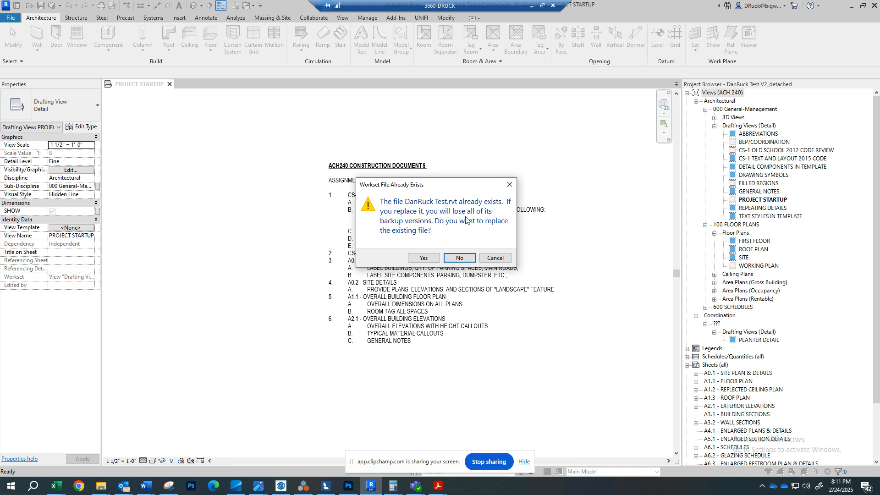
click(422, 258)
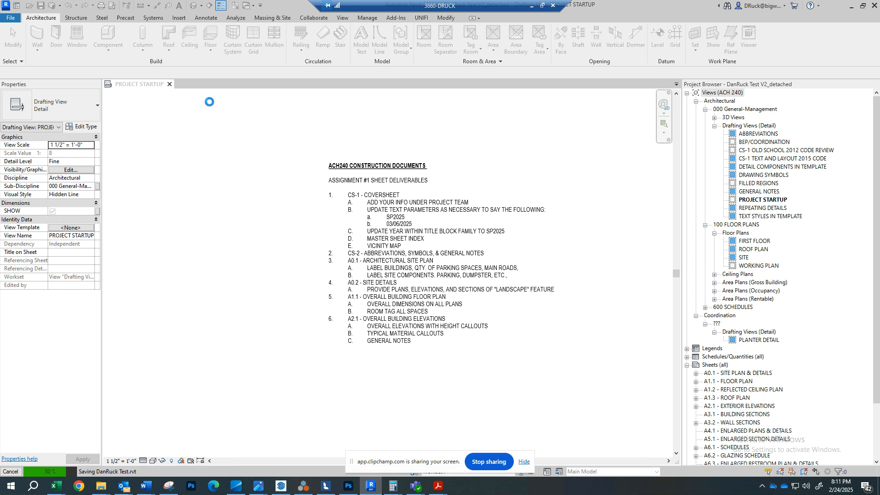
Close the saved project and choose the original-named central file, without V2, in the test folder for opening
click(170, 84)
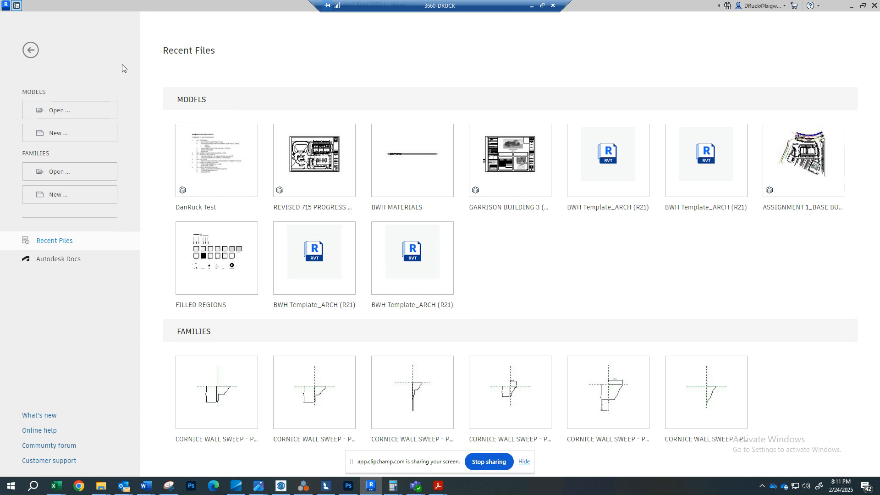
click(89, 120)
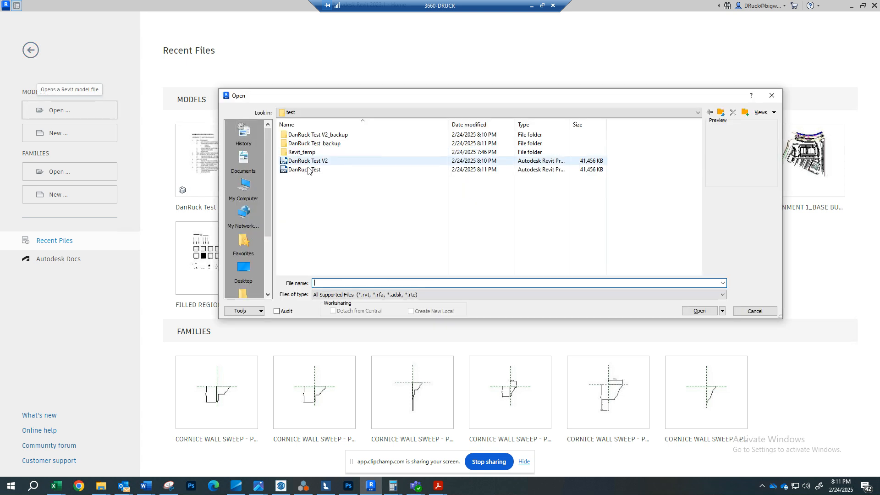
click(307, 169)
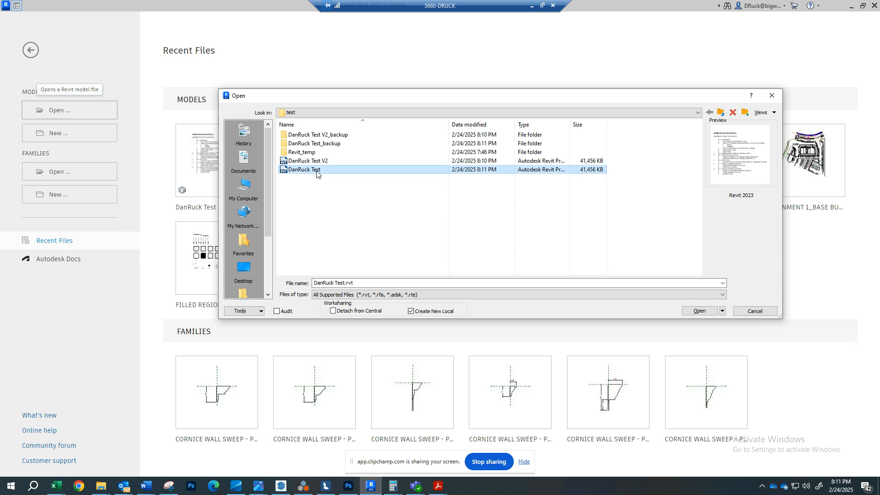